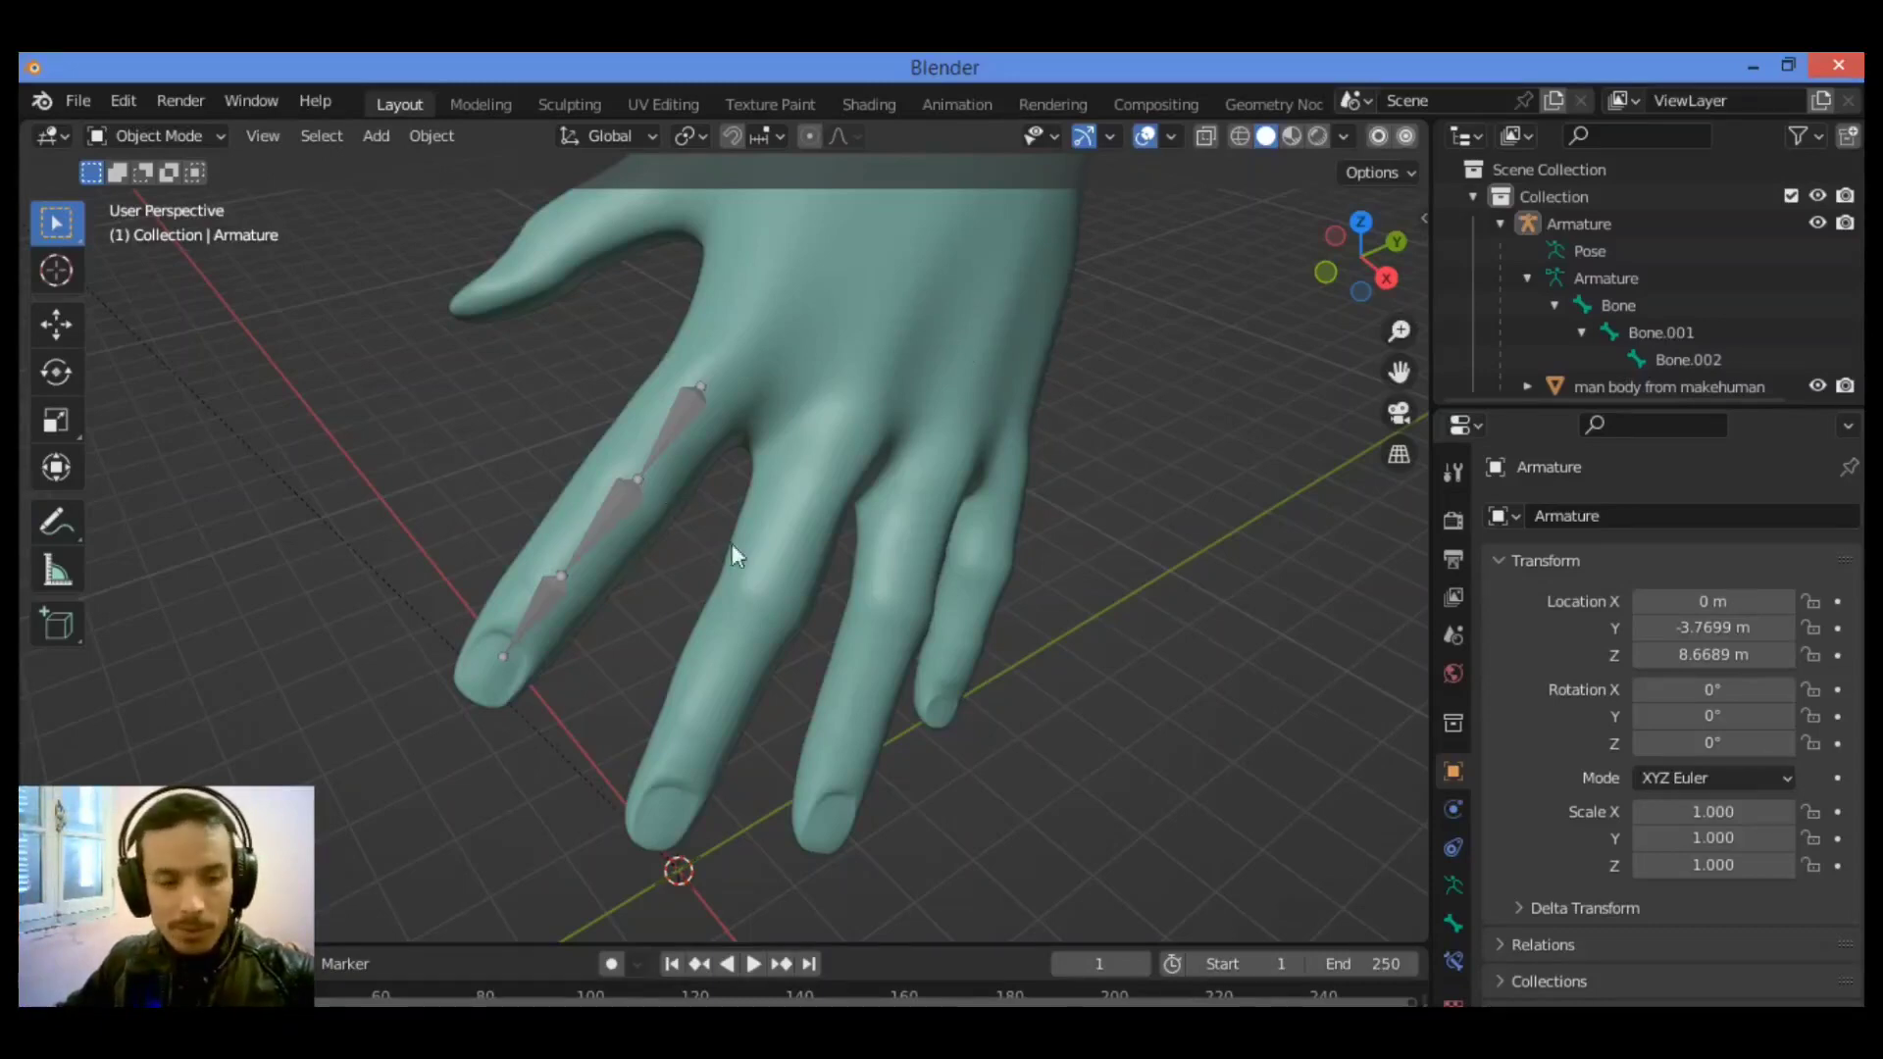
Parent the hand mesh to the finger armature using Armature Deform with empty groups.
scroll(627, 506, "up", 3)
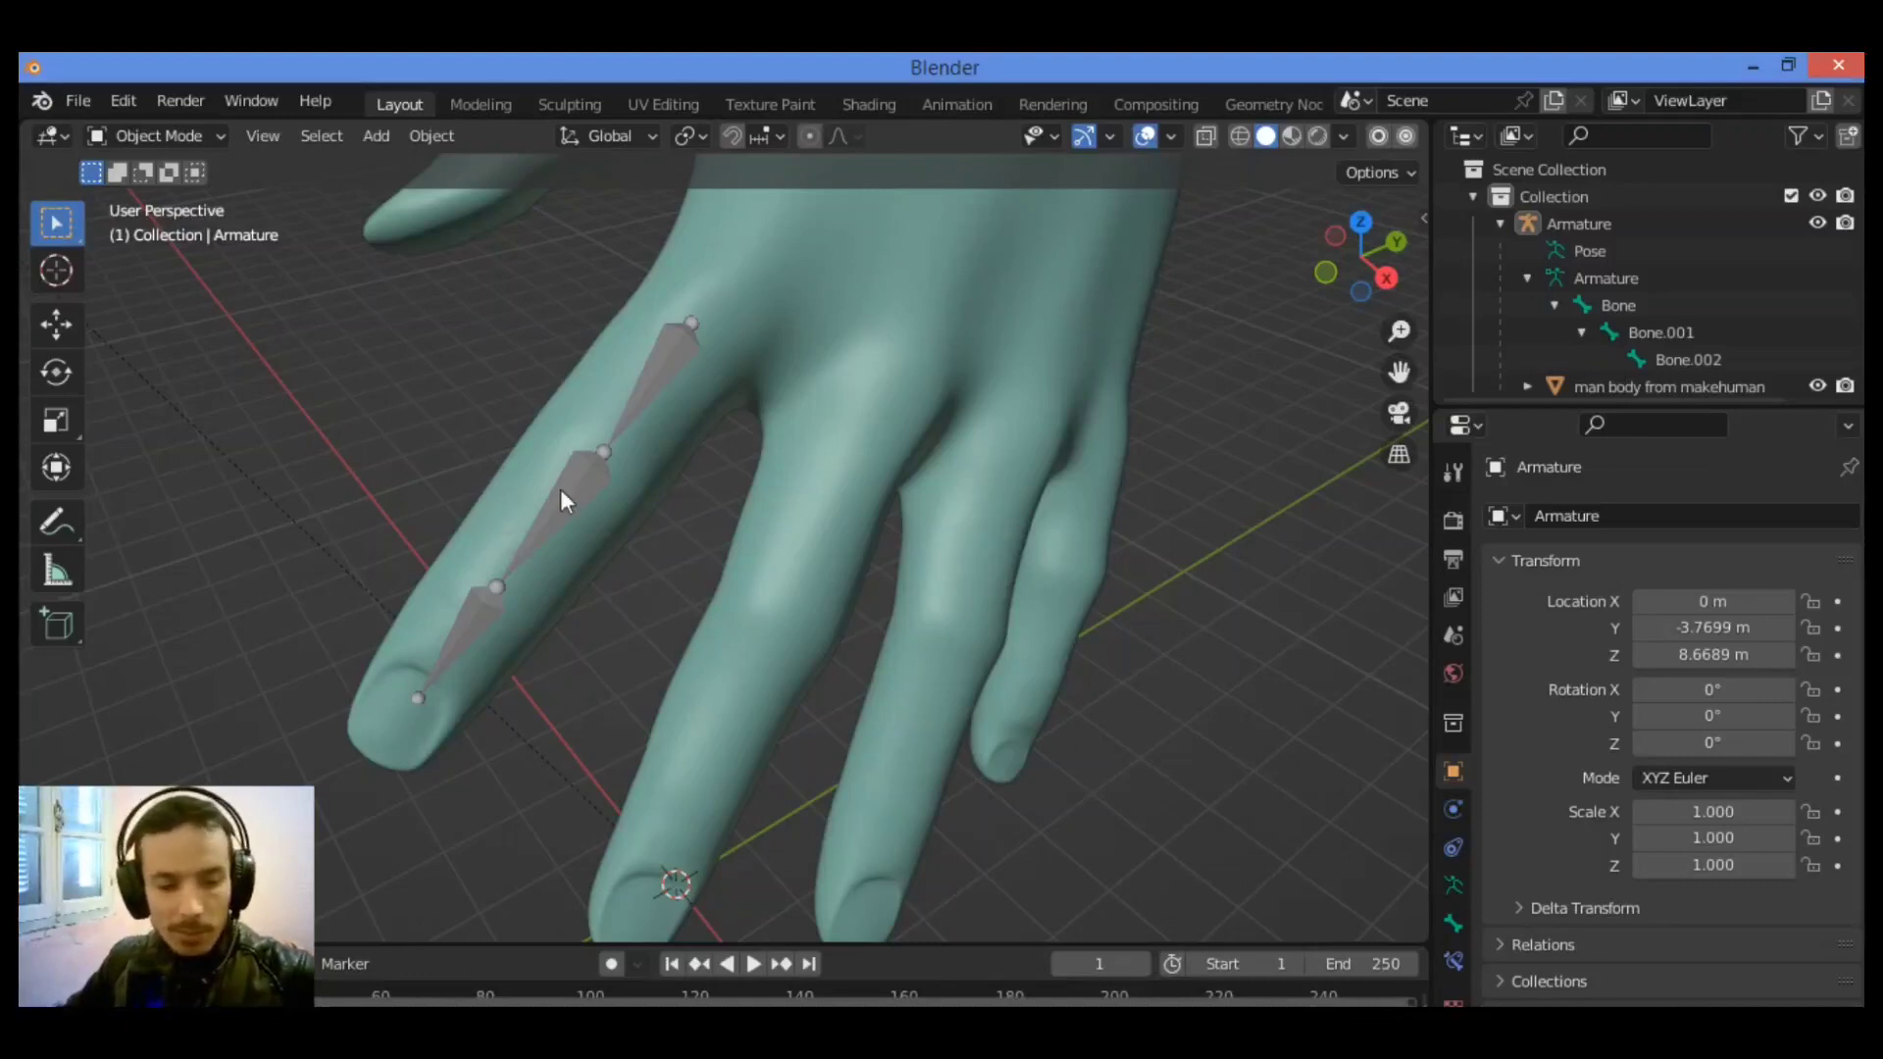
left_click(190, 145)
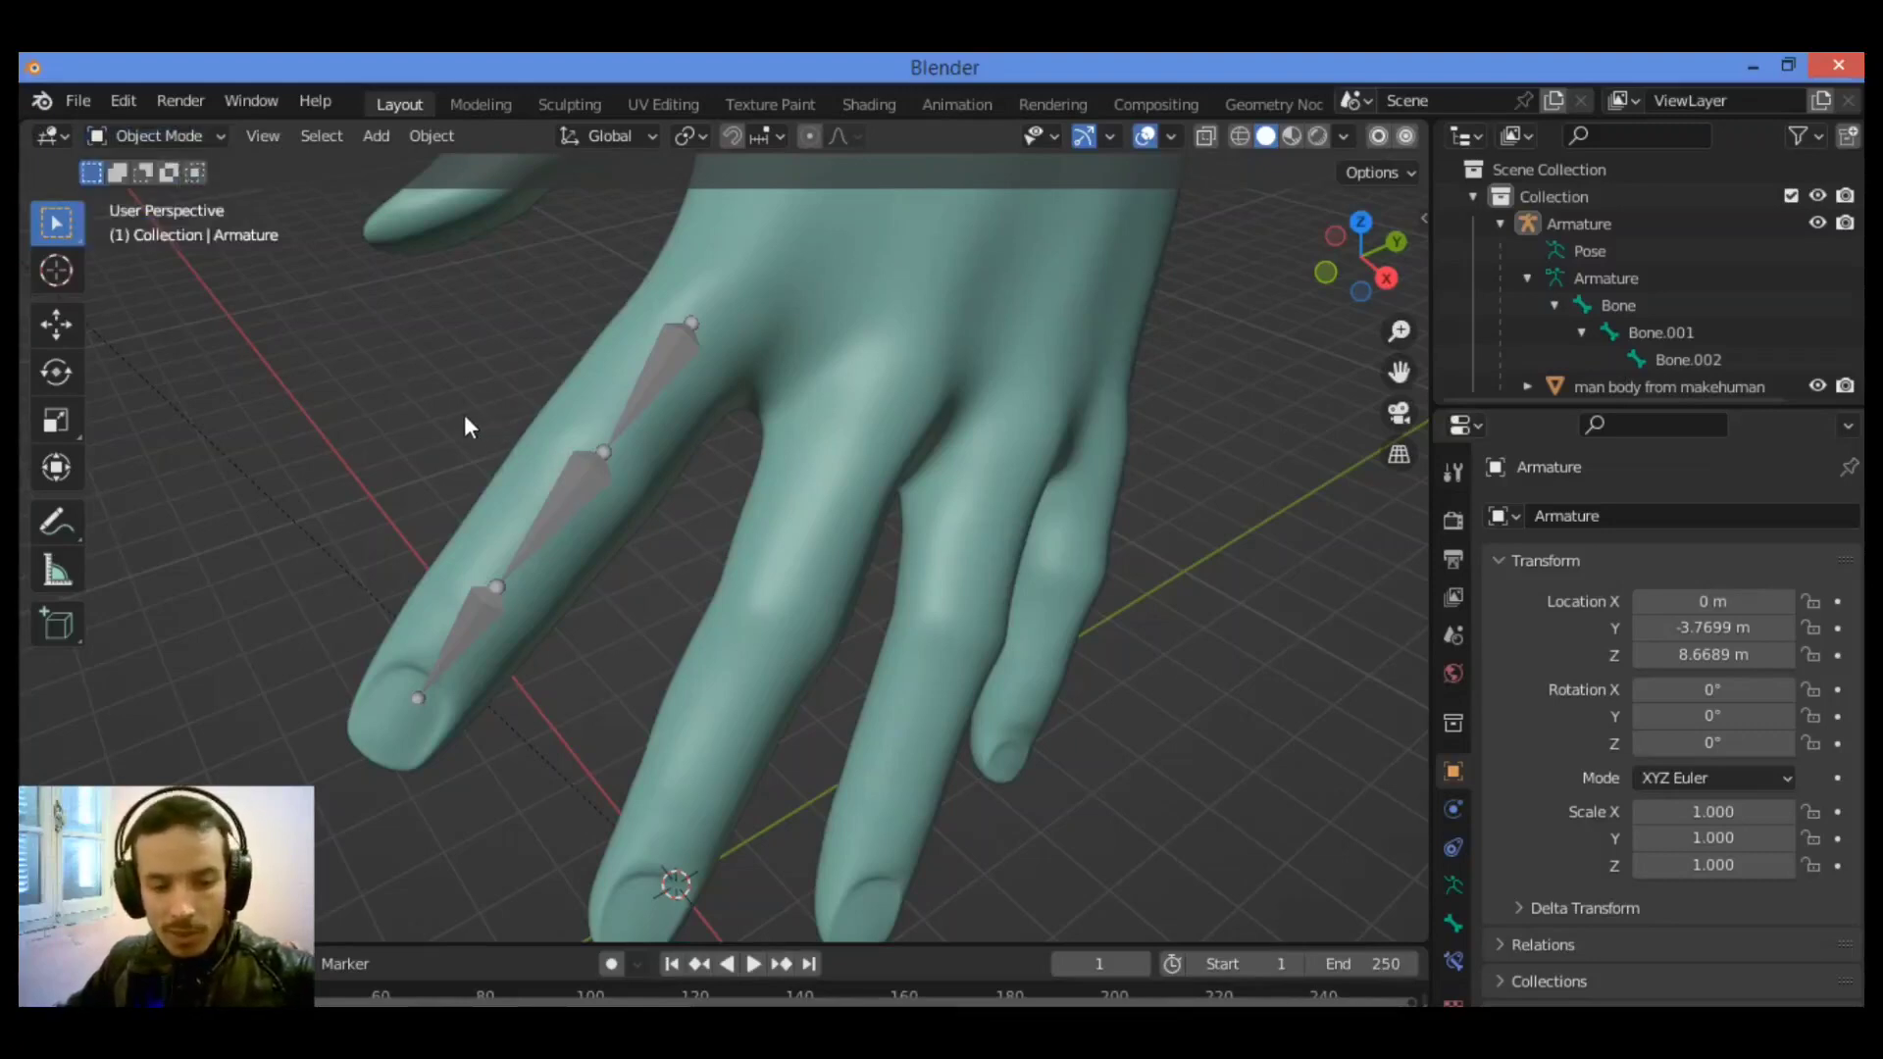
left_click(891, 315)
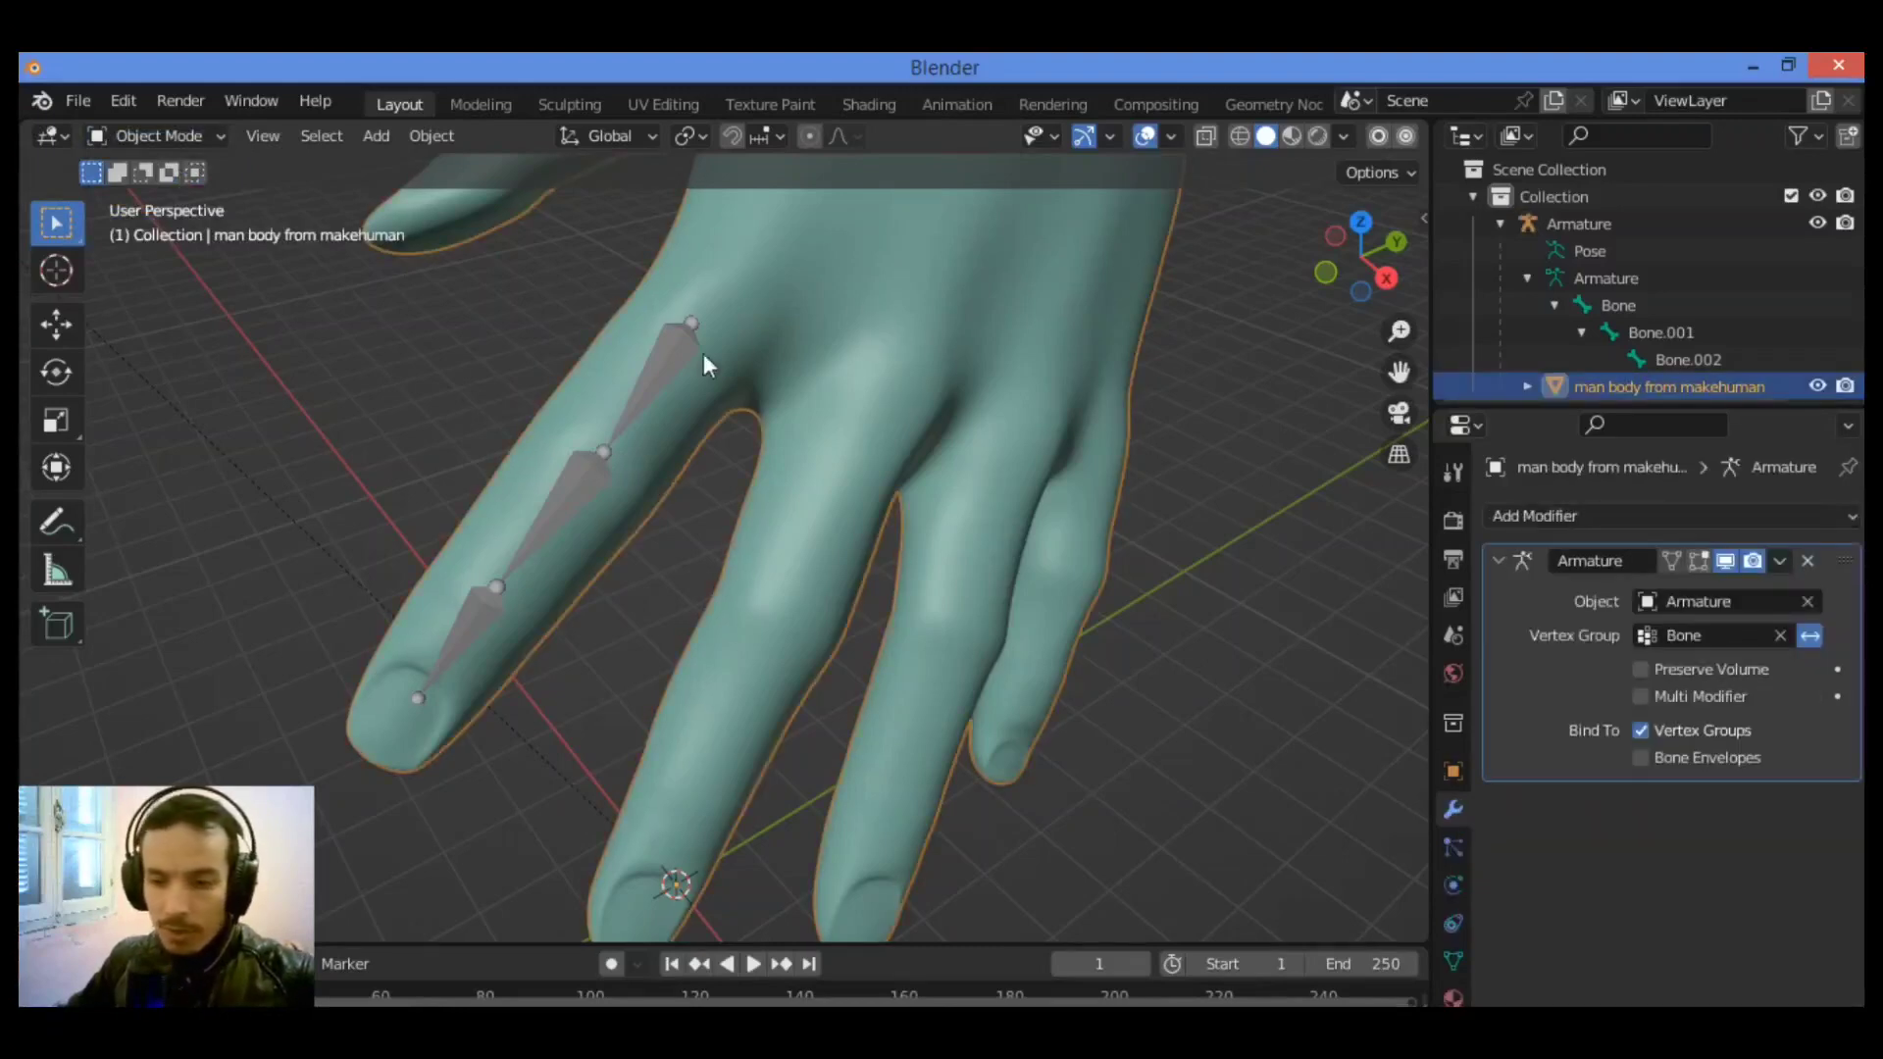
left_click(675, 353, "shift")
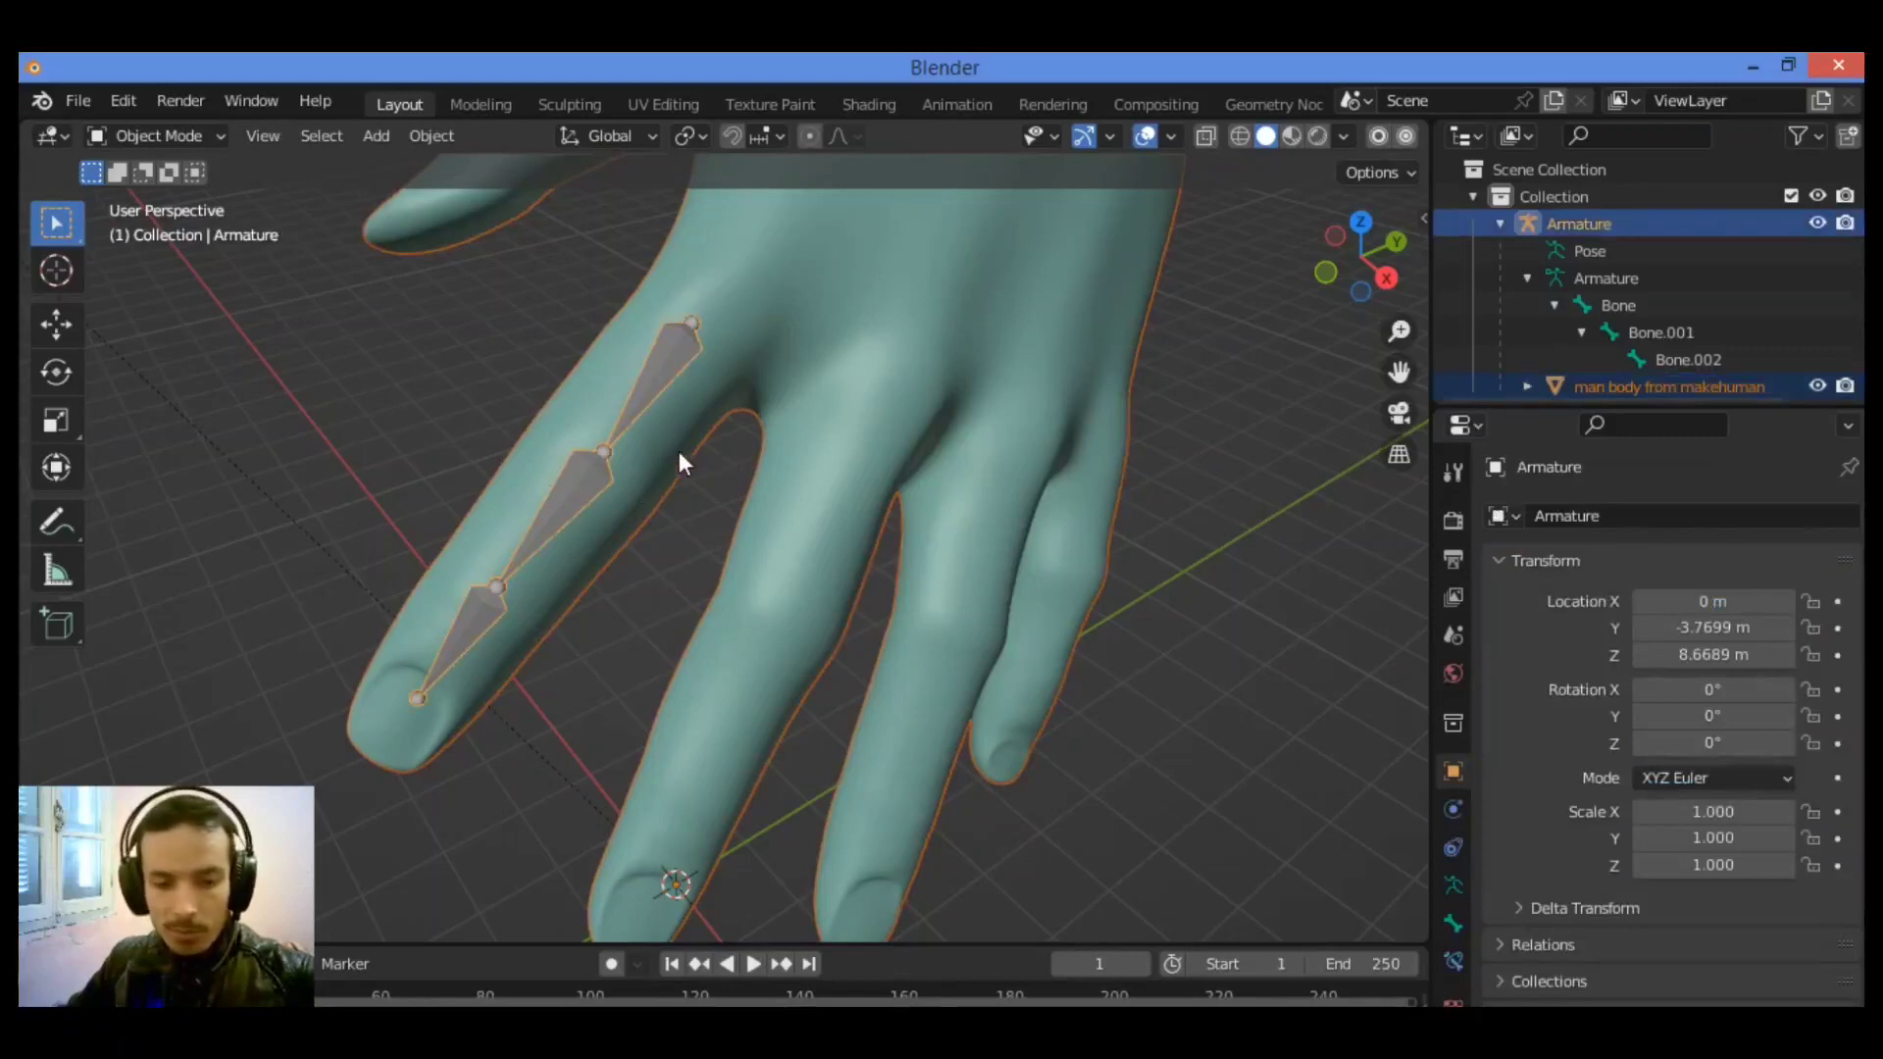
key("ctrl+p")
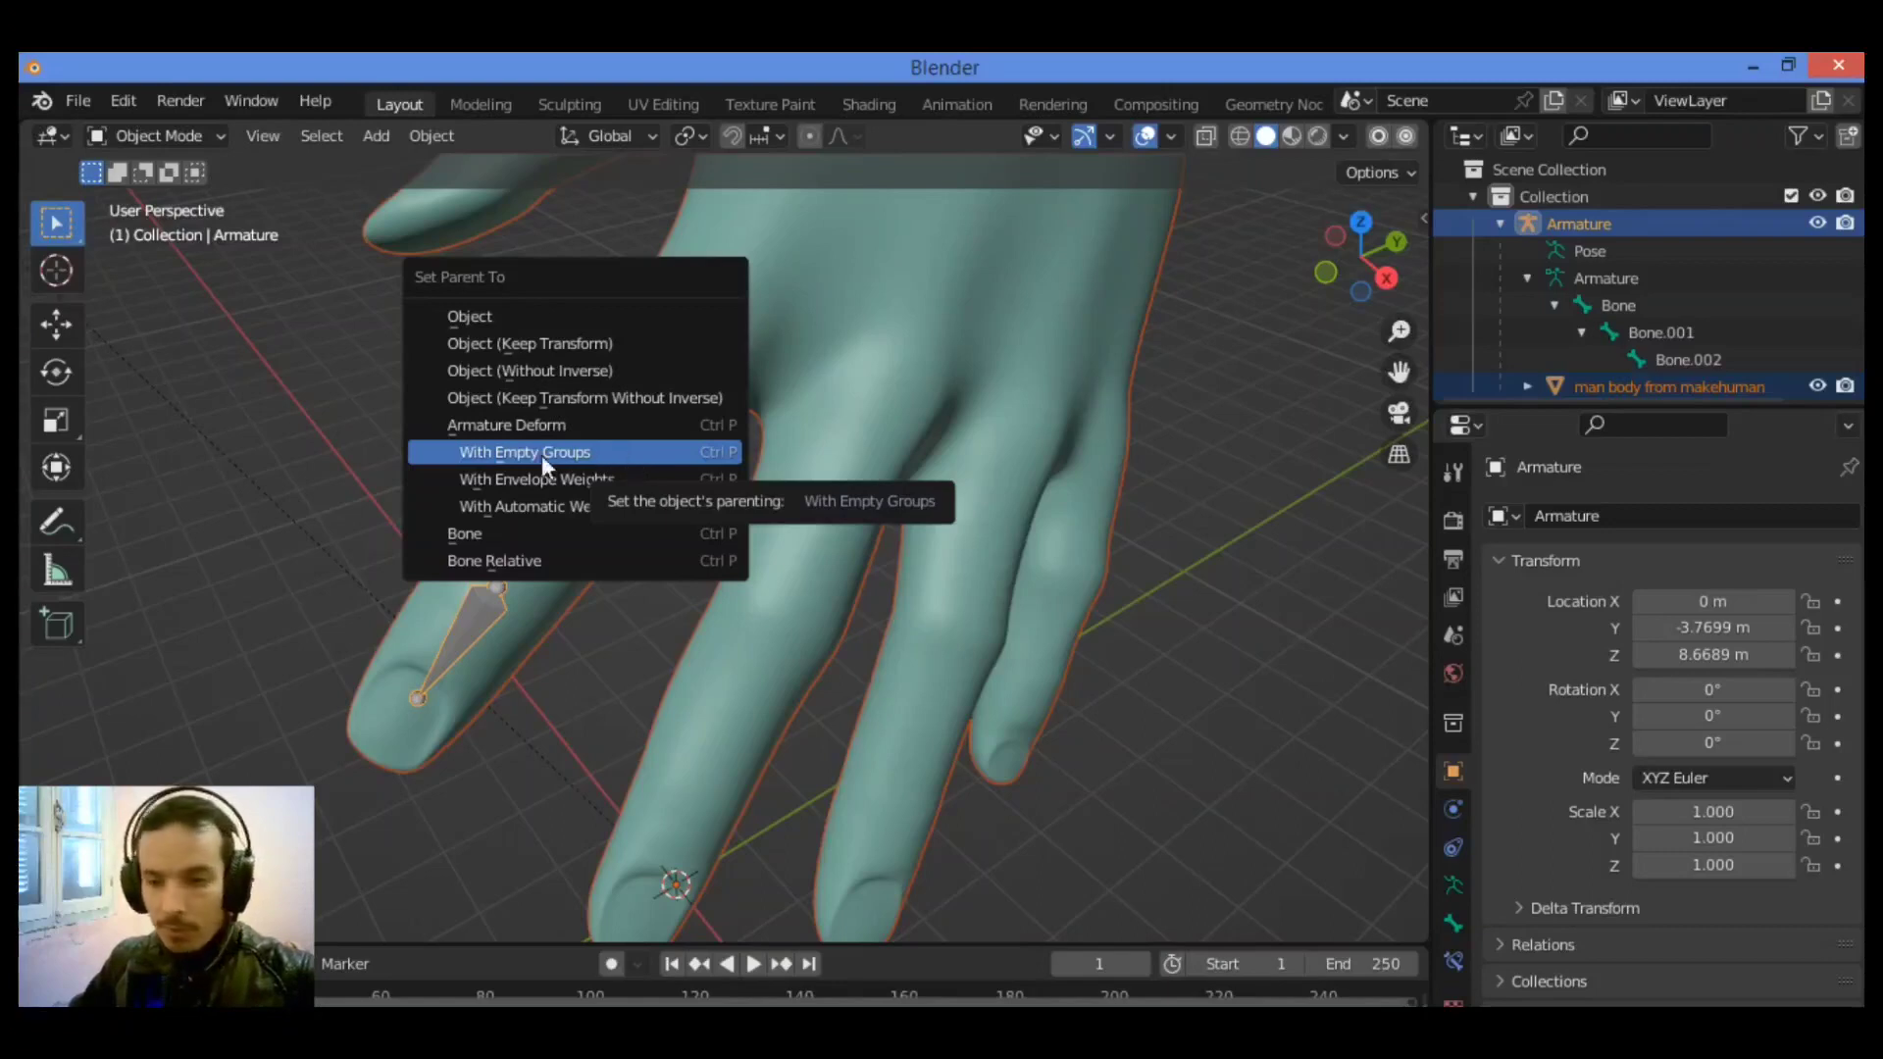
left_click(495, 458)
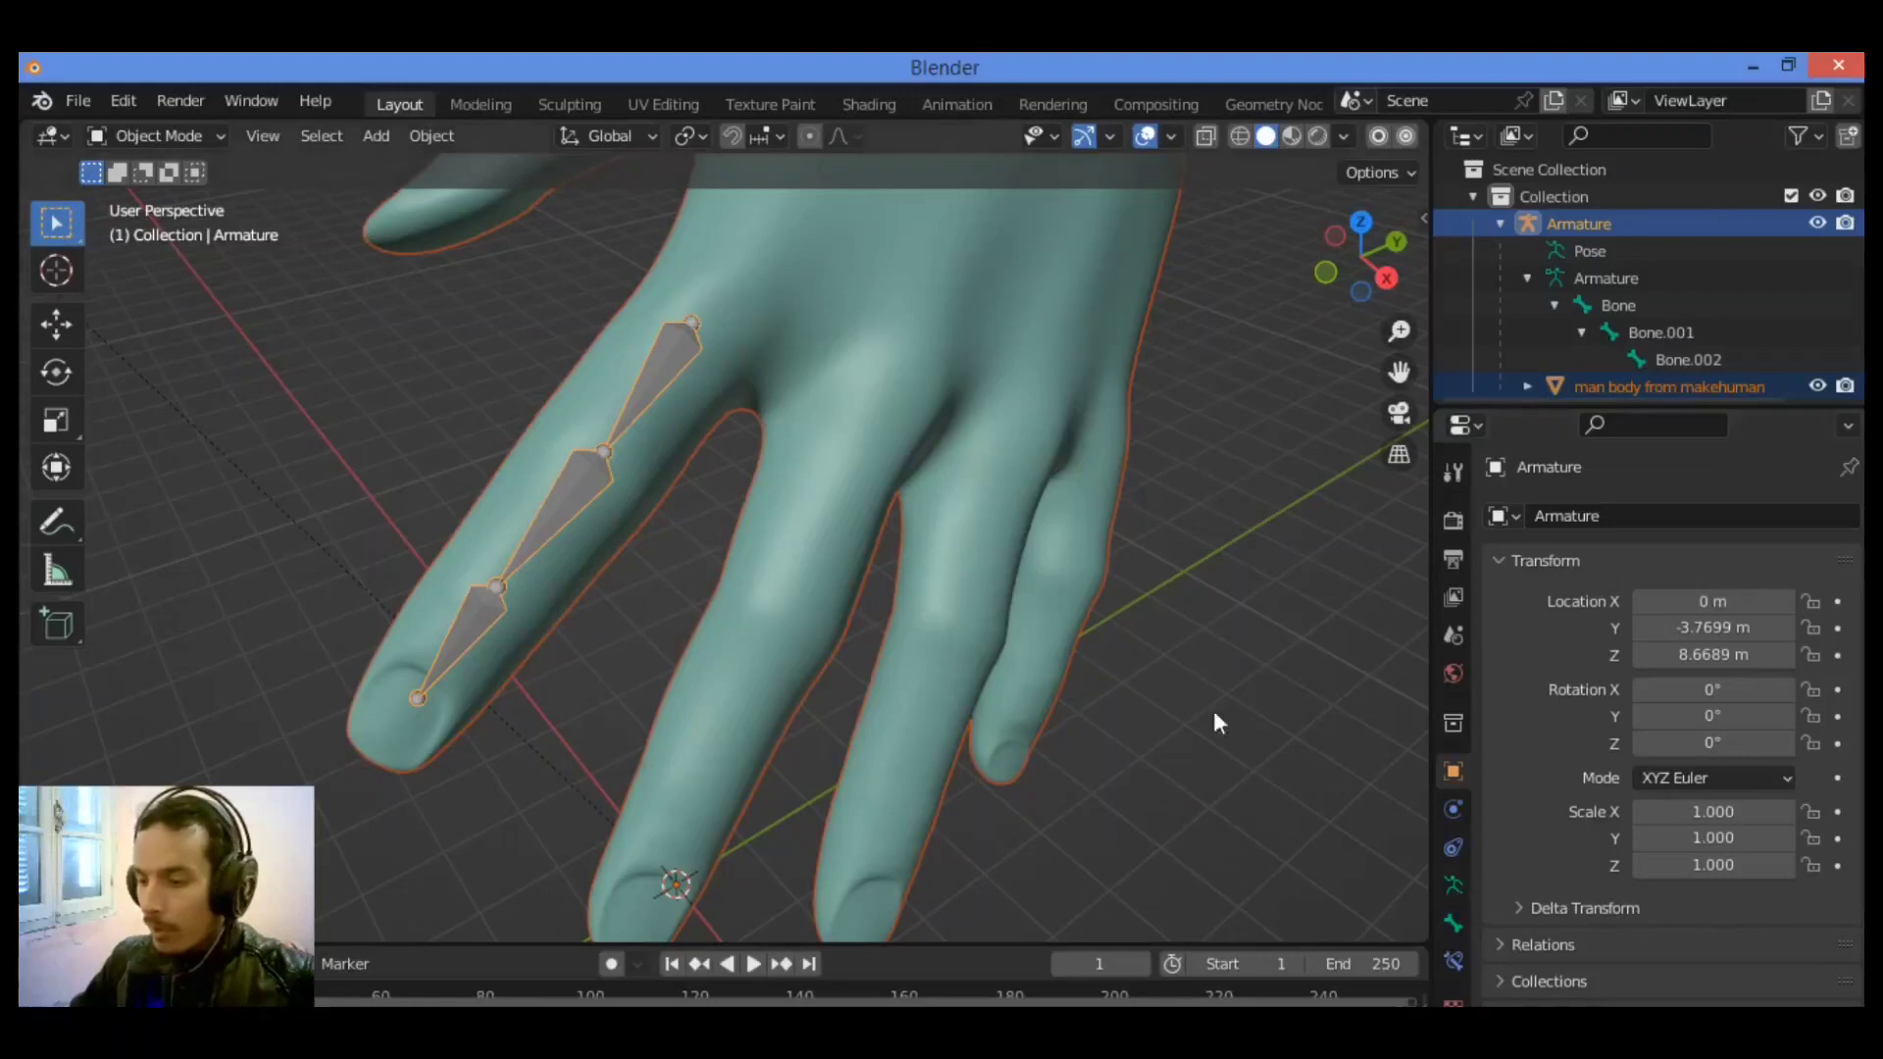
Select only the hand mesh, review its Armature modifier and display its list of vertex groups.
left_click(970, 341)
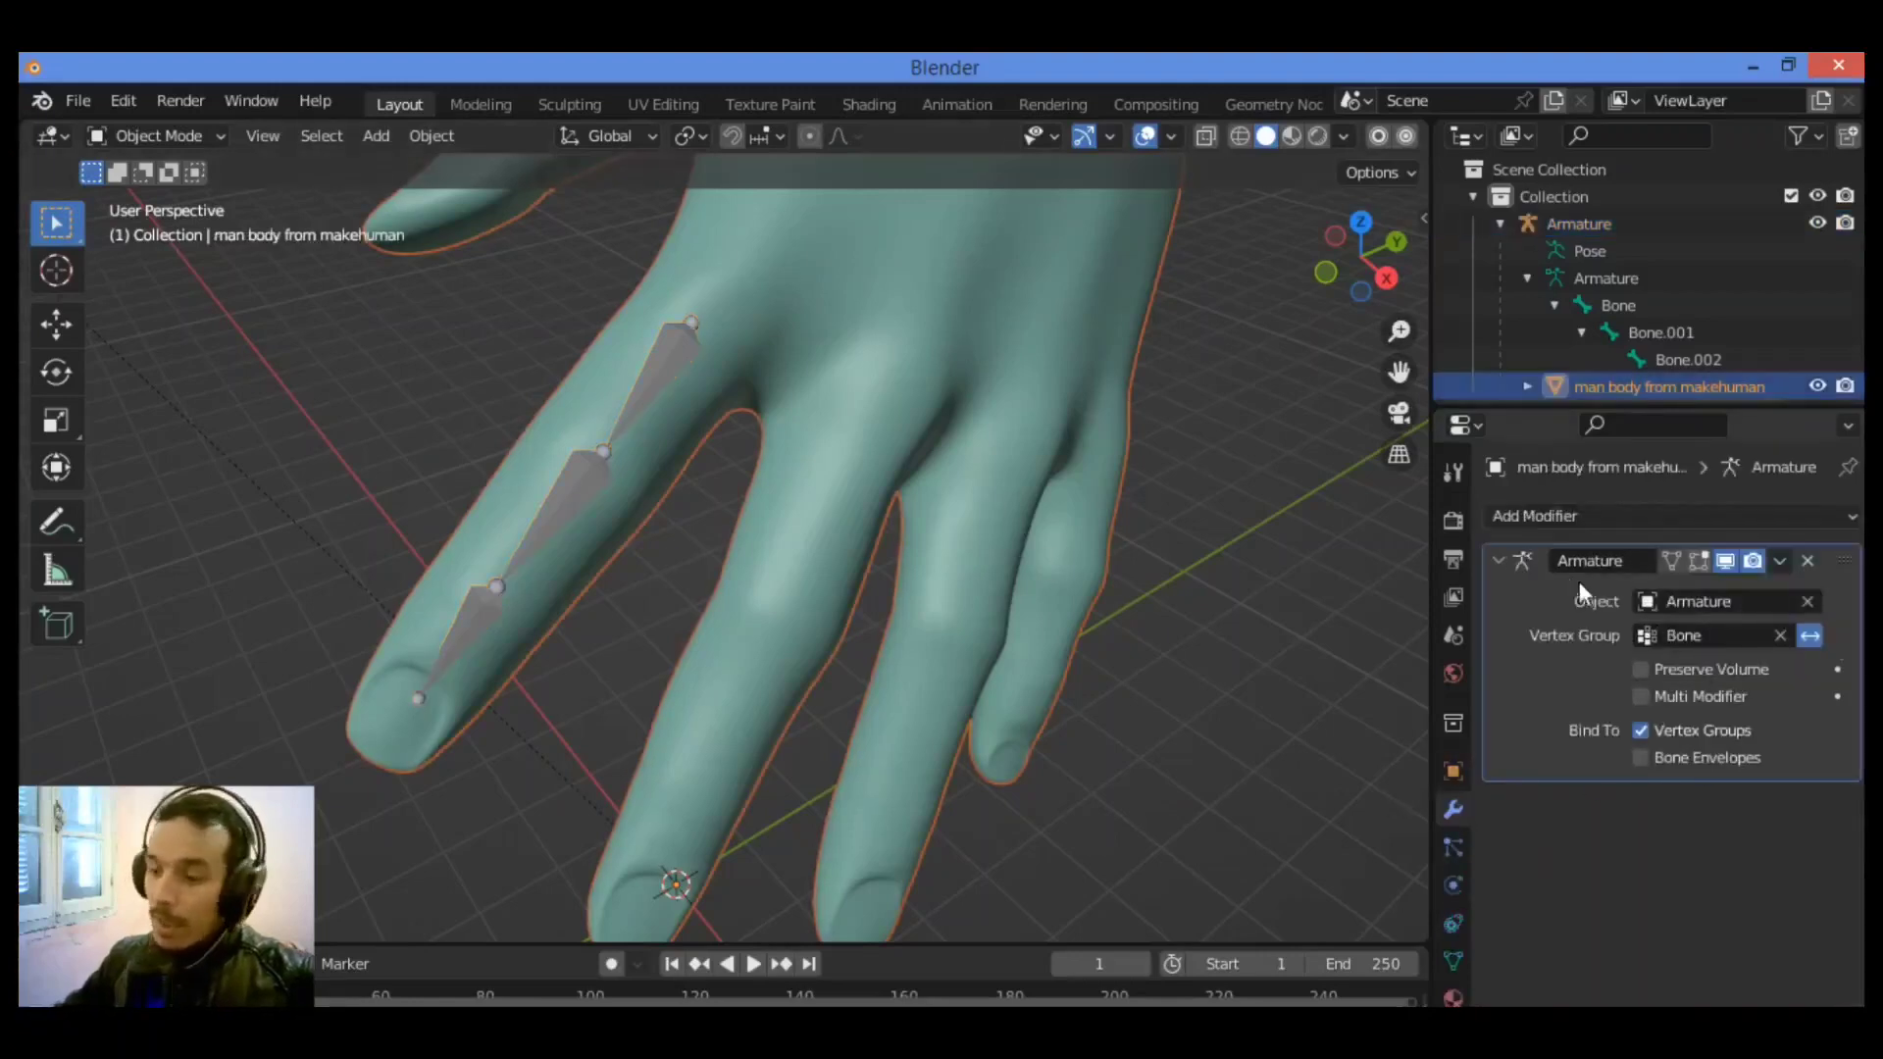
left_click(1673, 532)
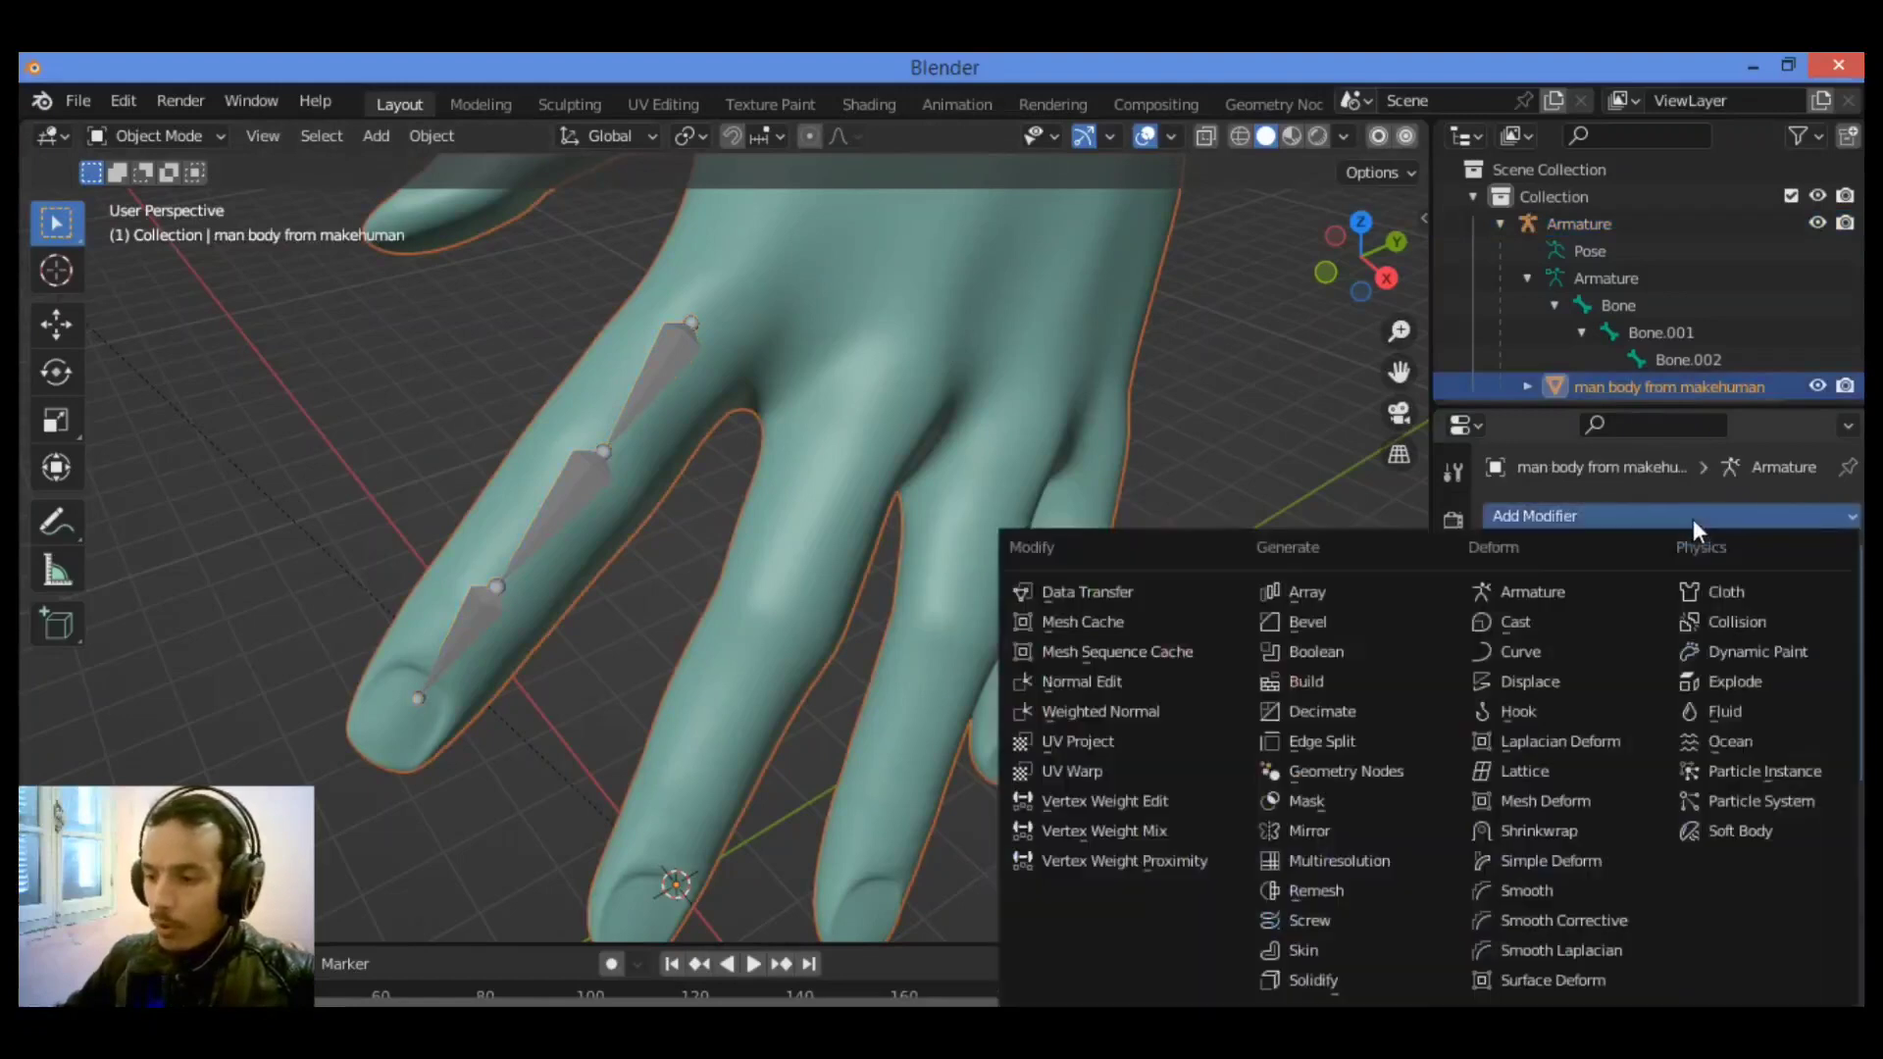
left_click(1693, 520)
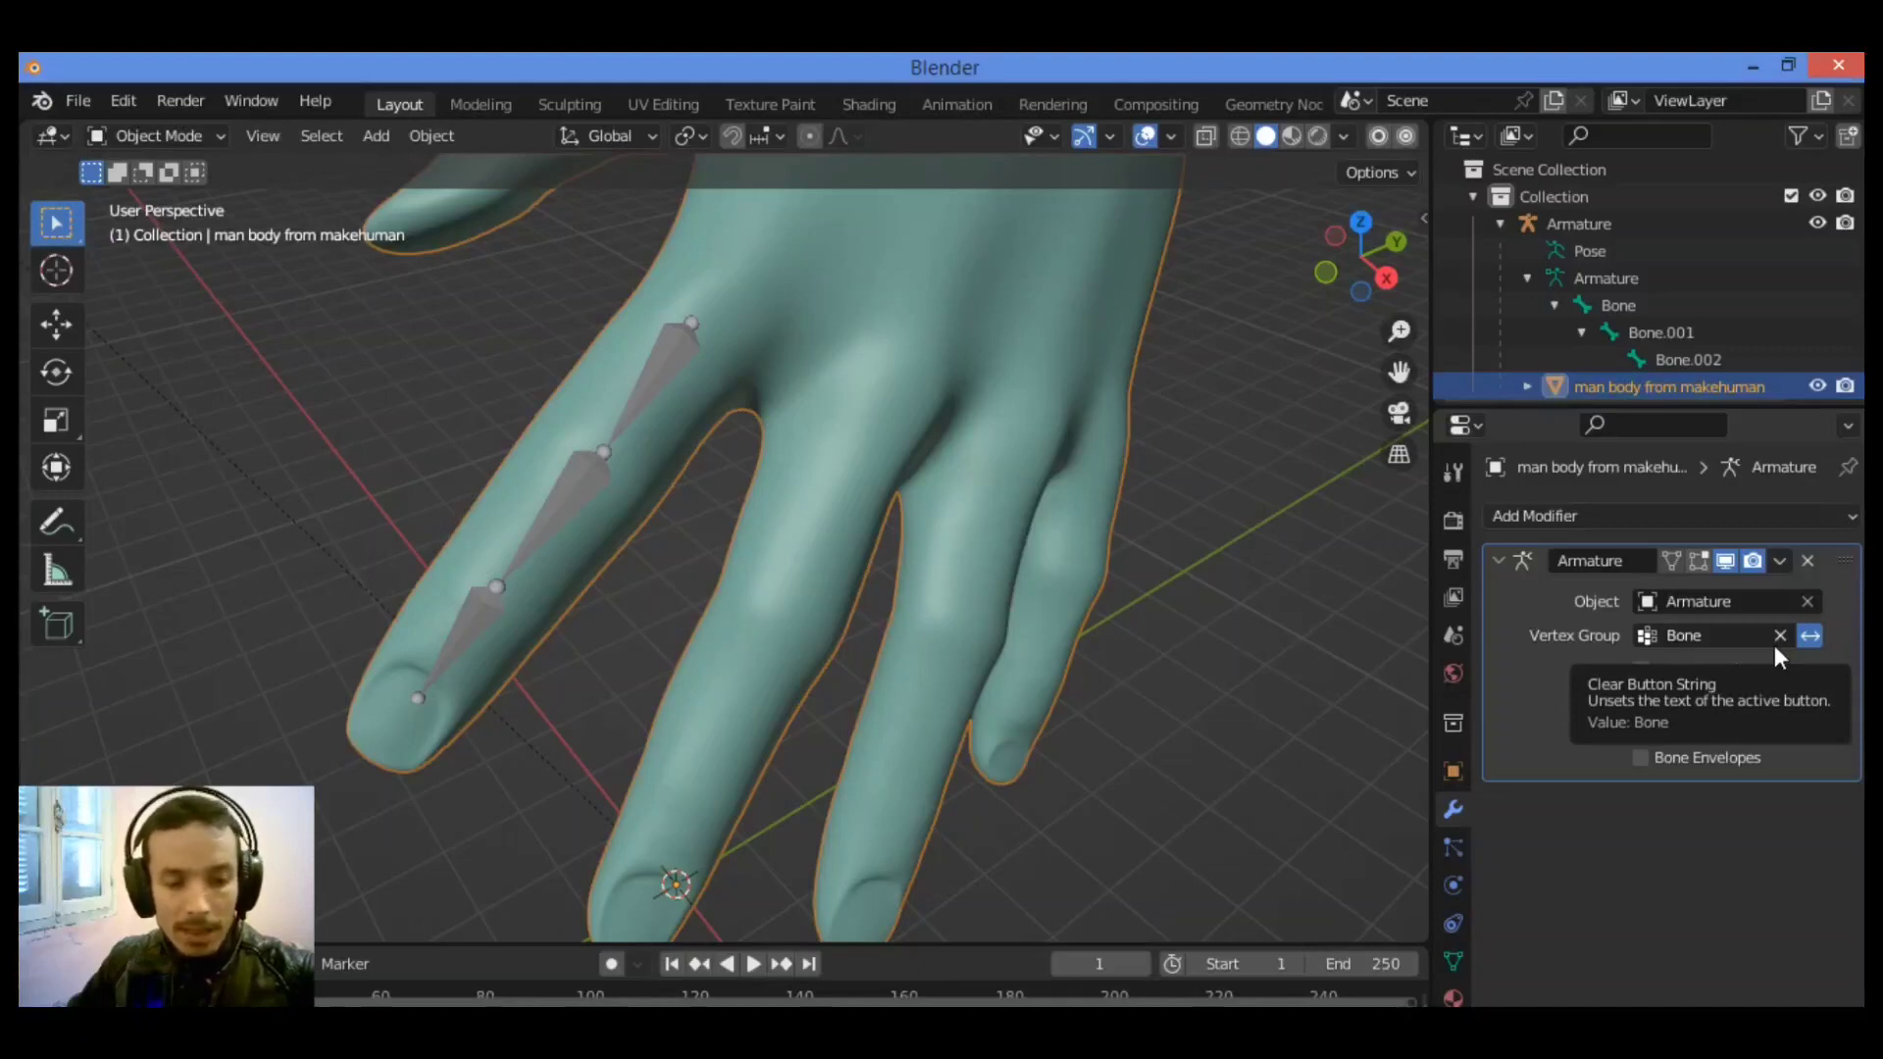
left_click(1453, 959)
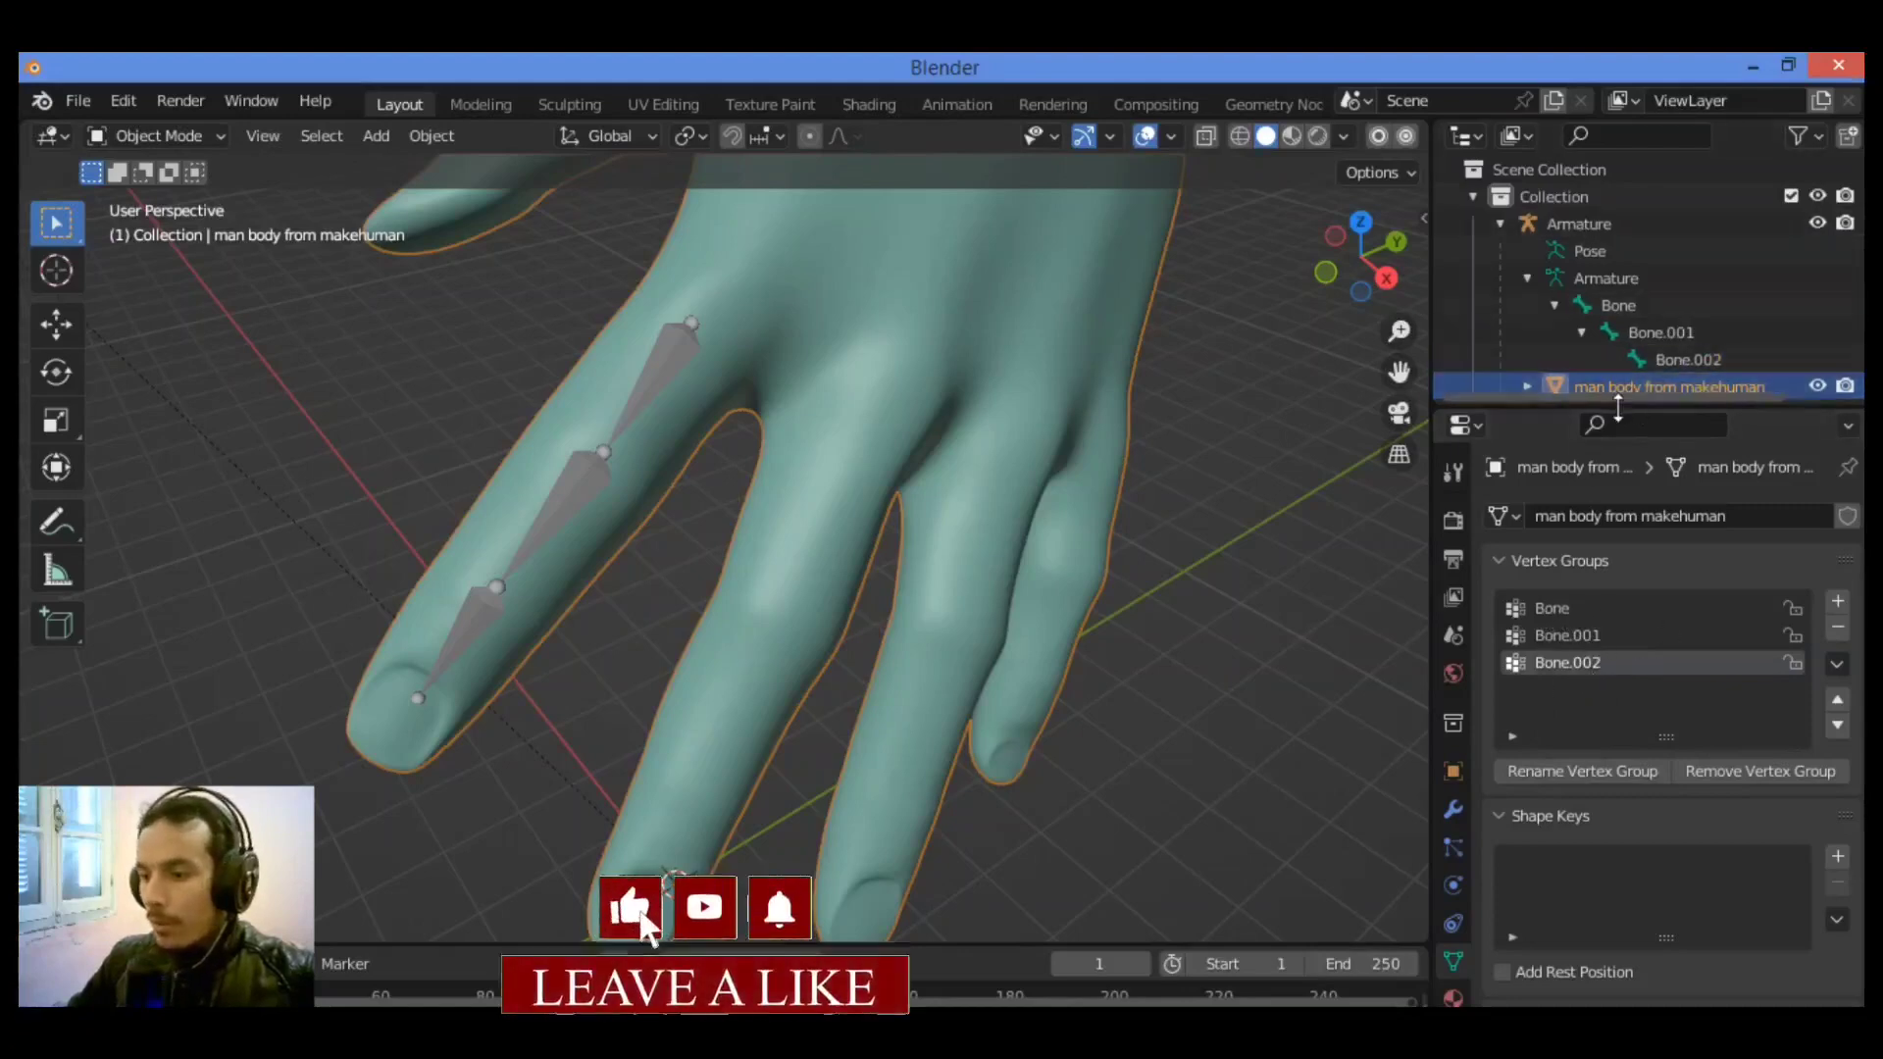
left_click_drag(1619, 402, 1620, 374)
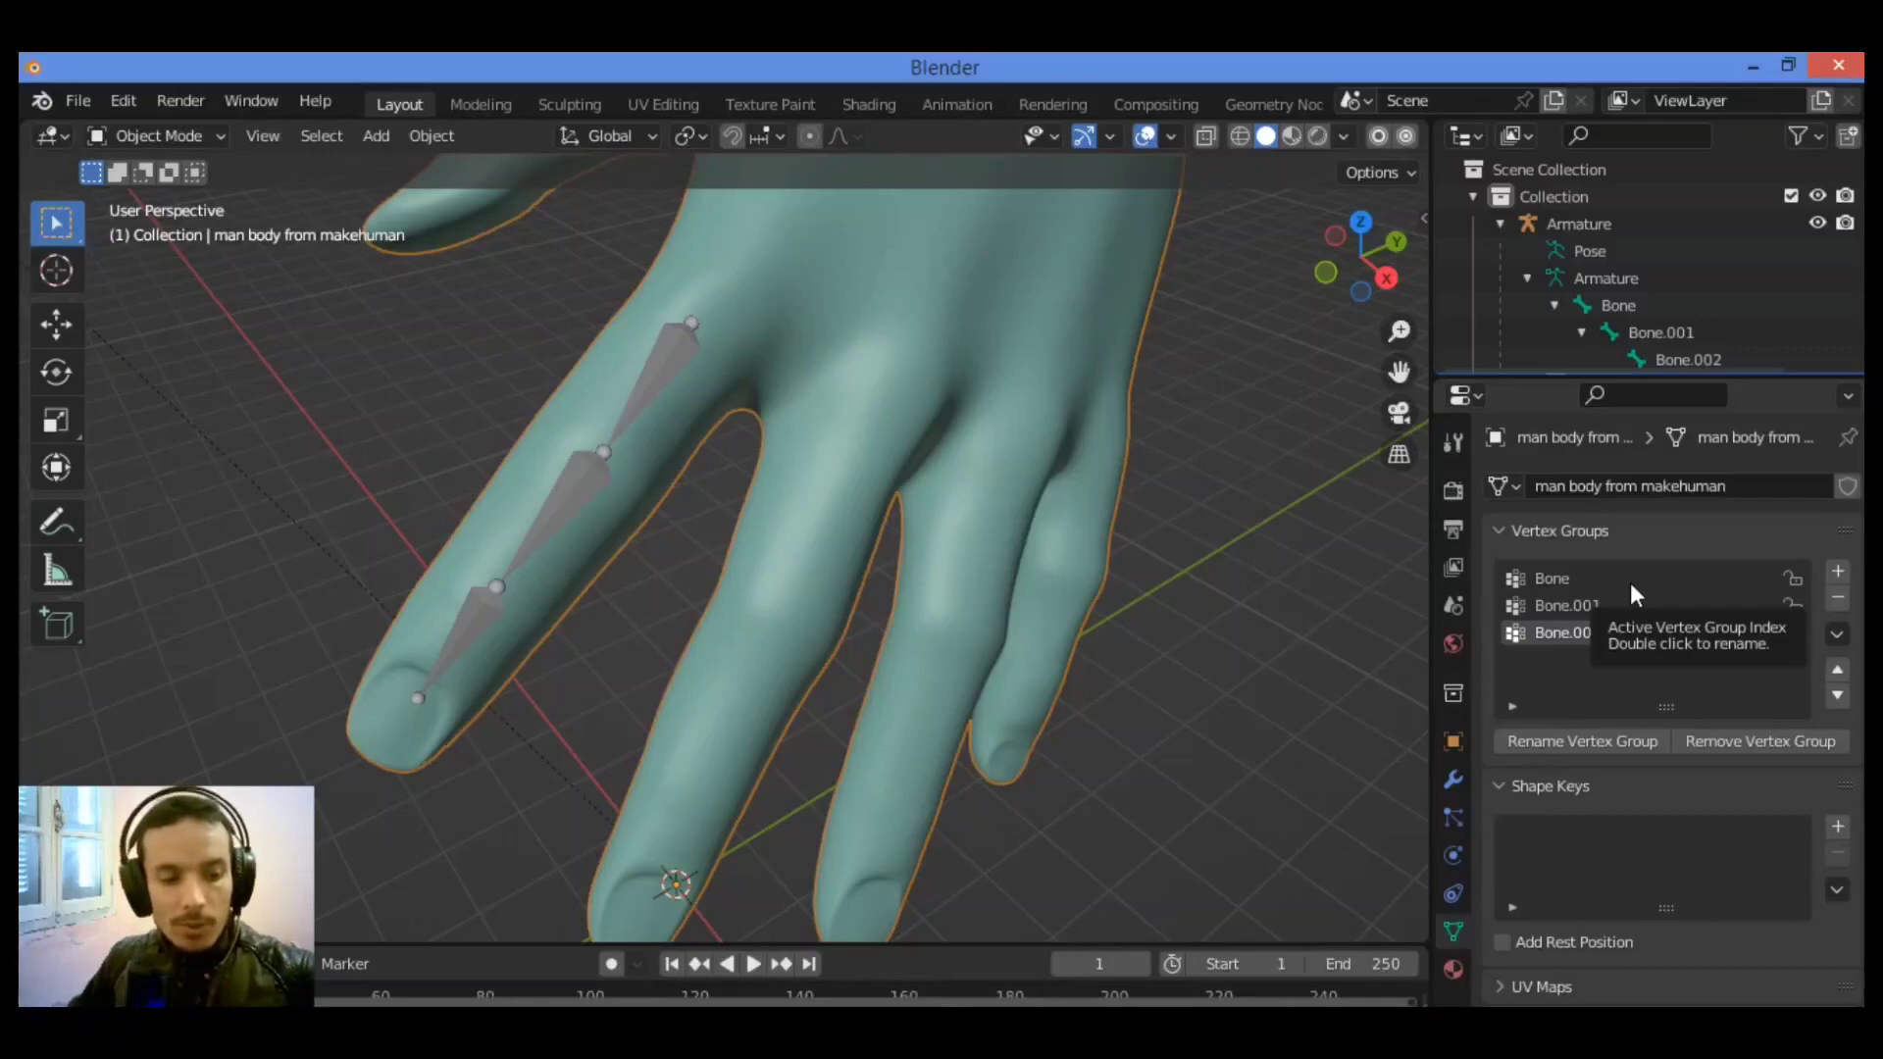
Enter Edit Mode on the hand mesh and circle-select the visible vertices around the upper part of the finger's middle bone.
left_click(177, 138)
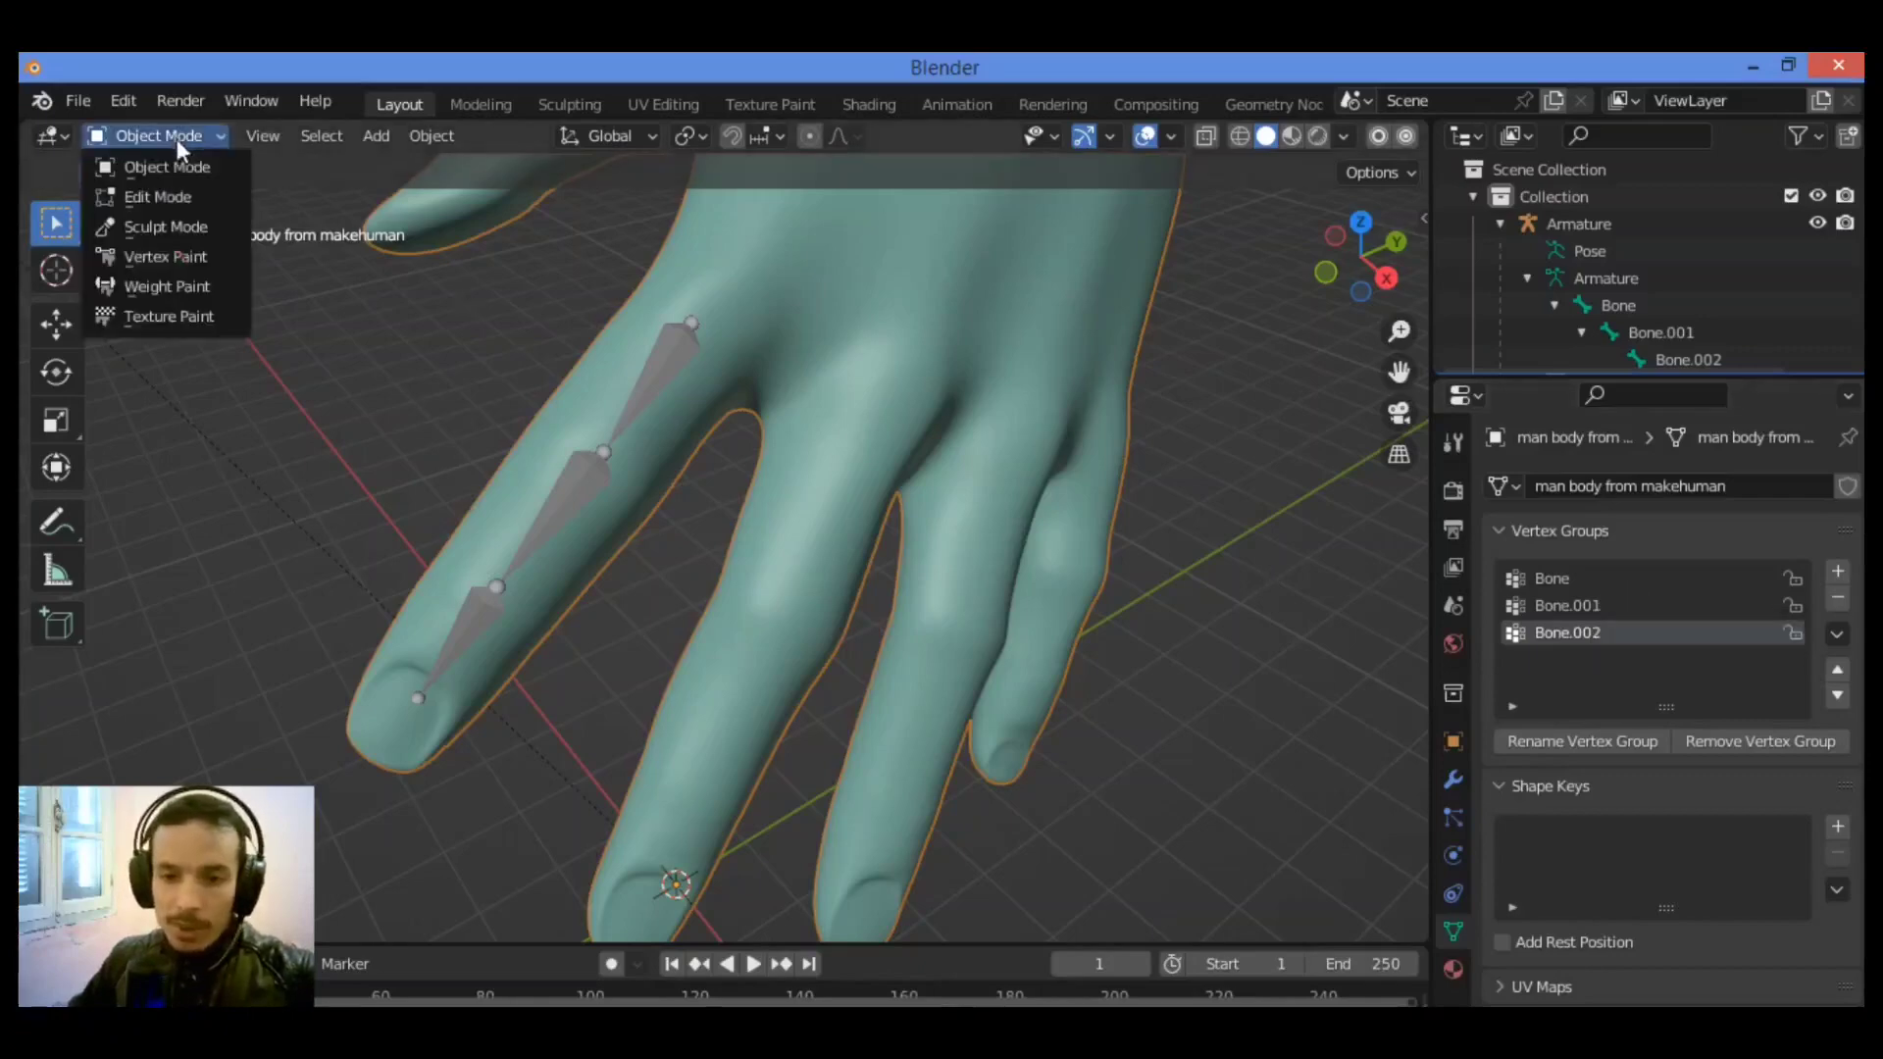
key("Tab")
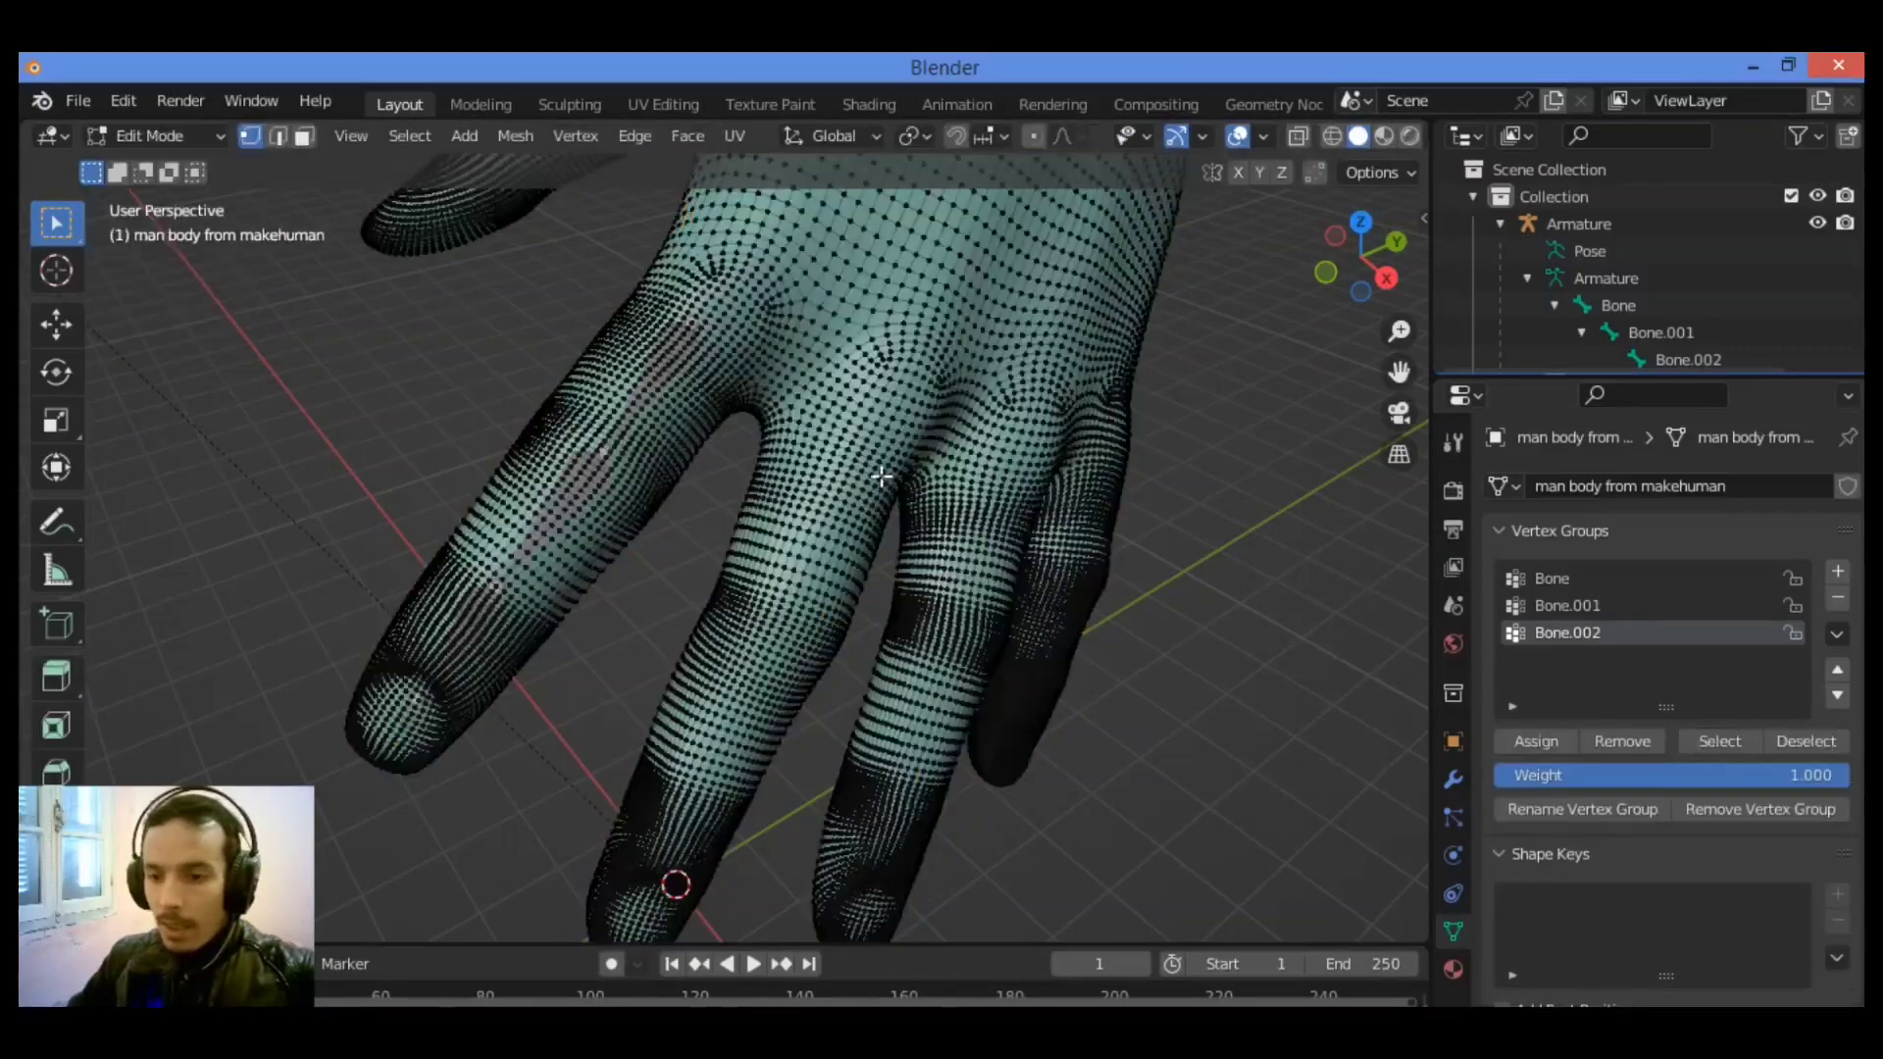
scroll(686, 487, "up", 3)
scroll(686, 474, "down", 1)
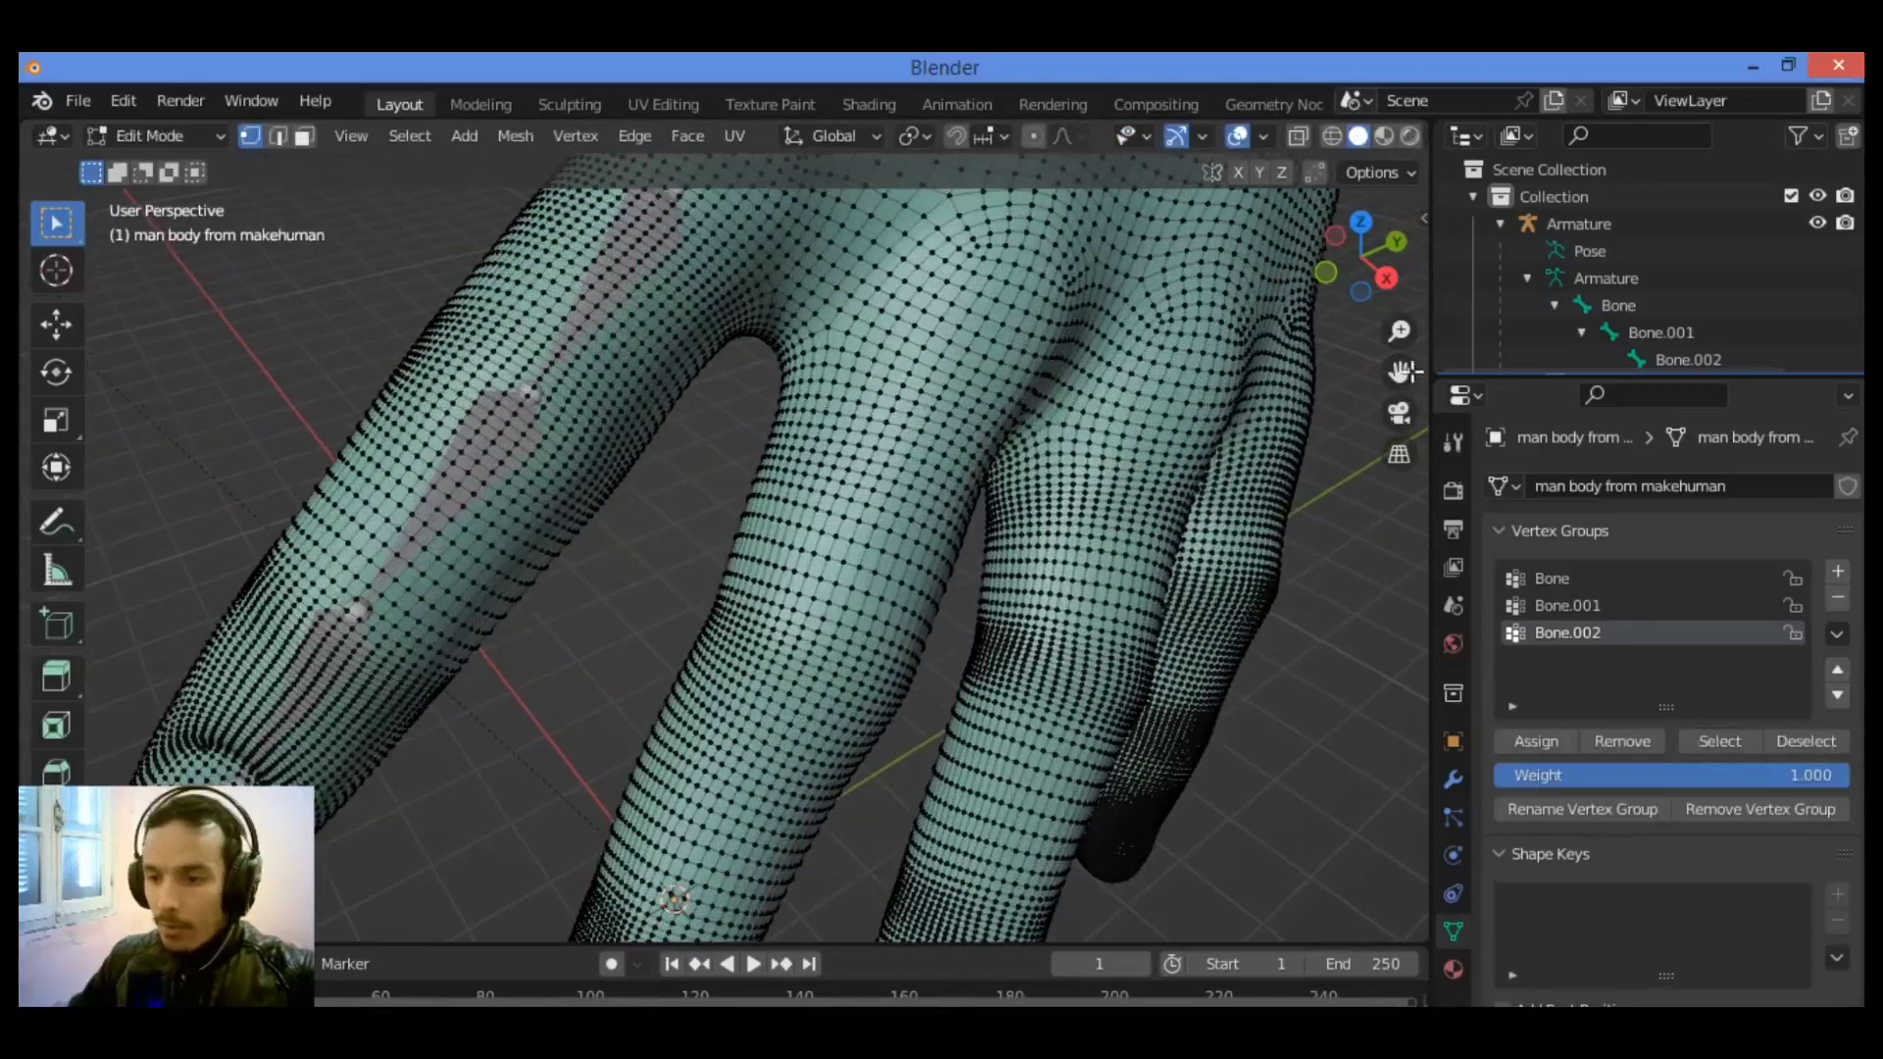
middle_click_drag(686, 474, 788, 479)
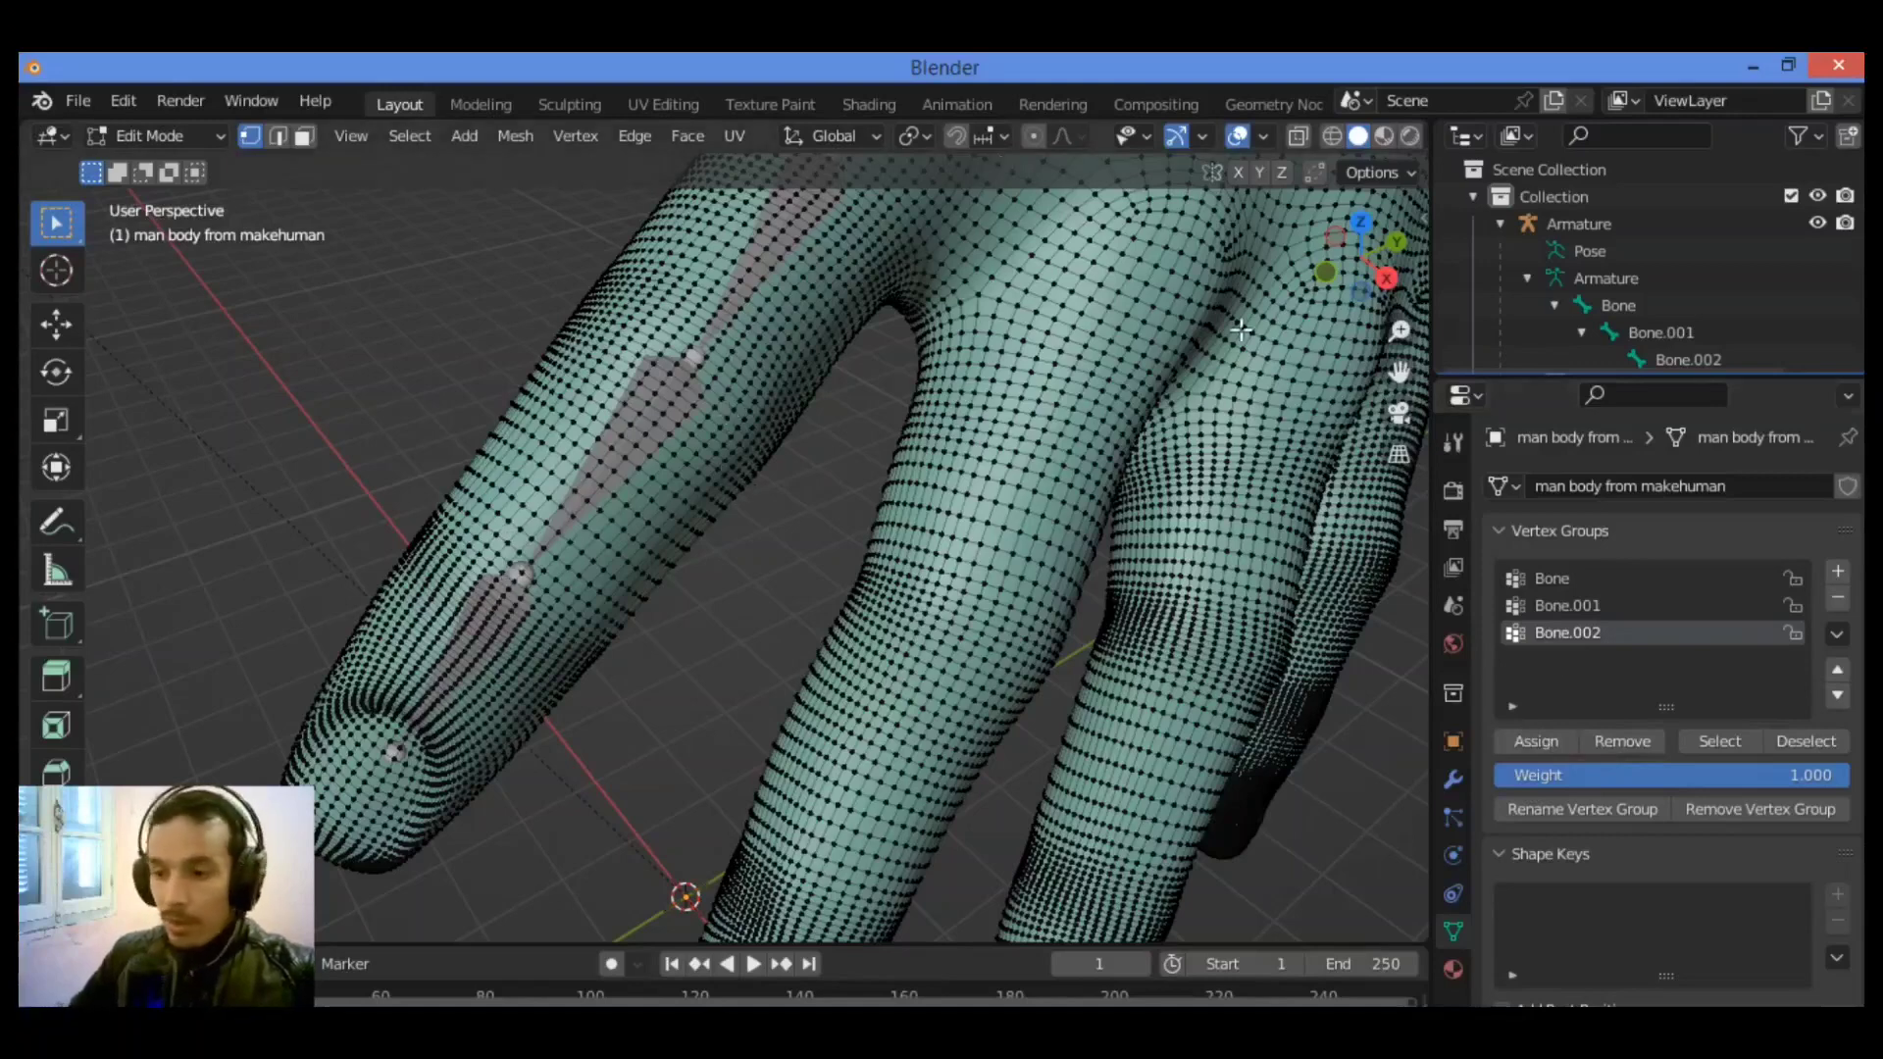
left_click_drag(1363, 272, 1250, 325)
left_click_drag(1399, 373, 1336, 471)
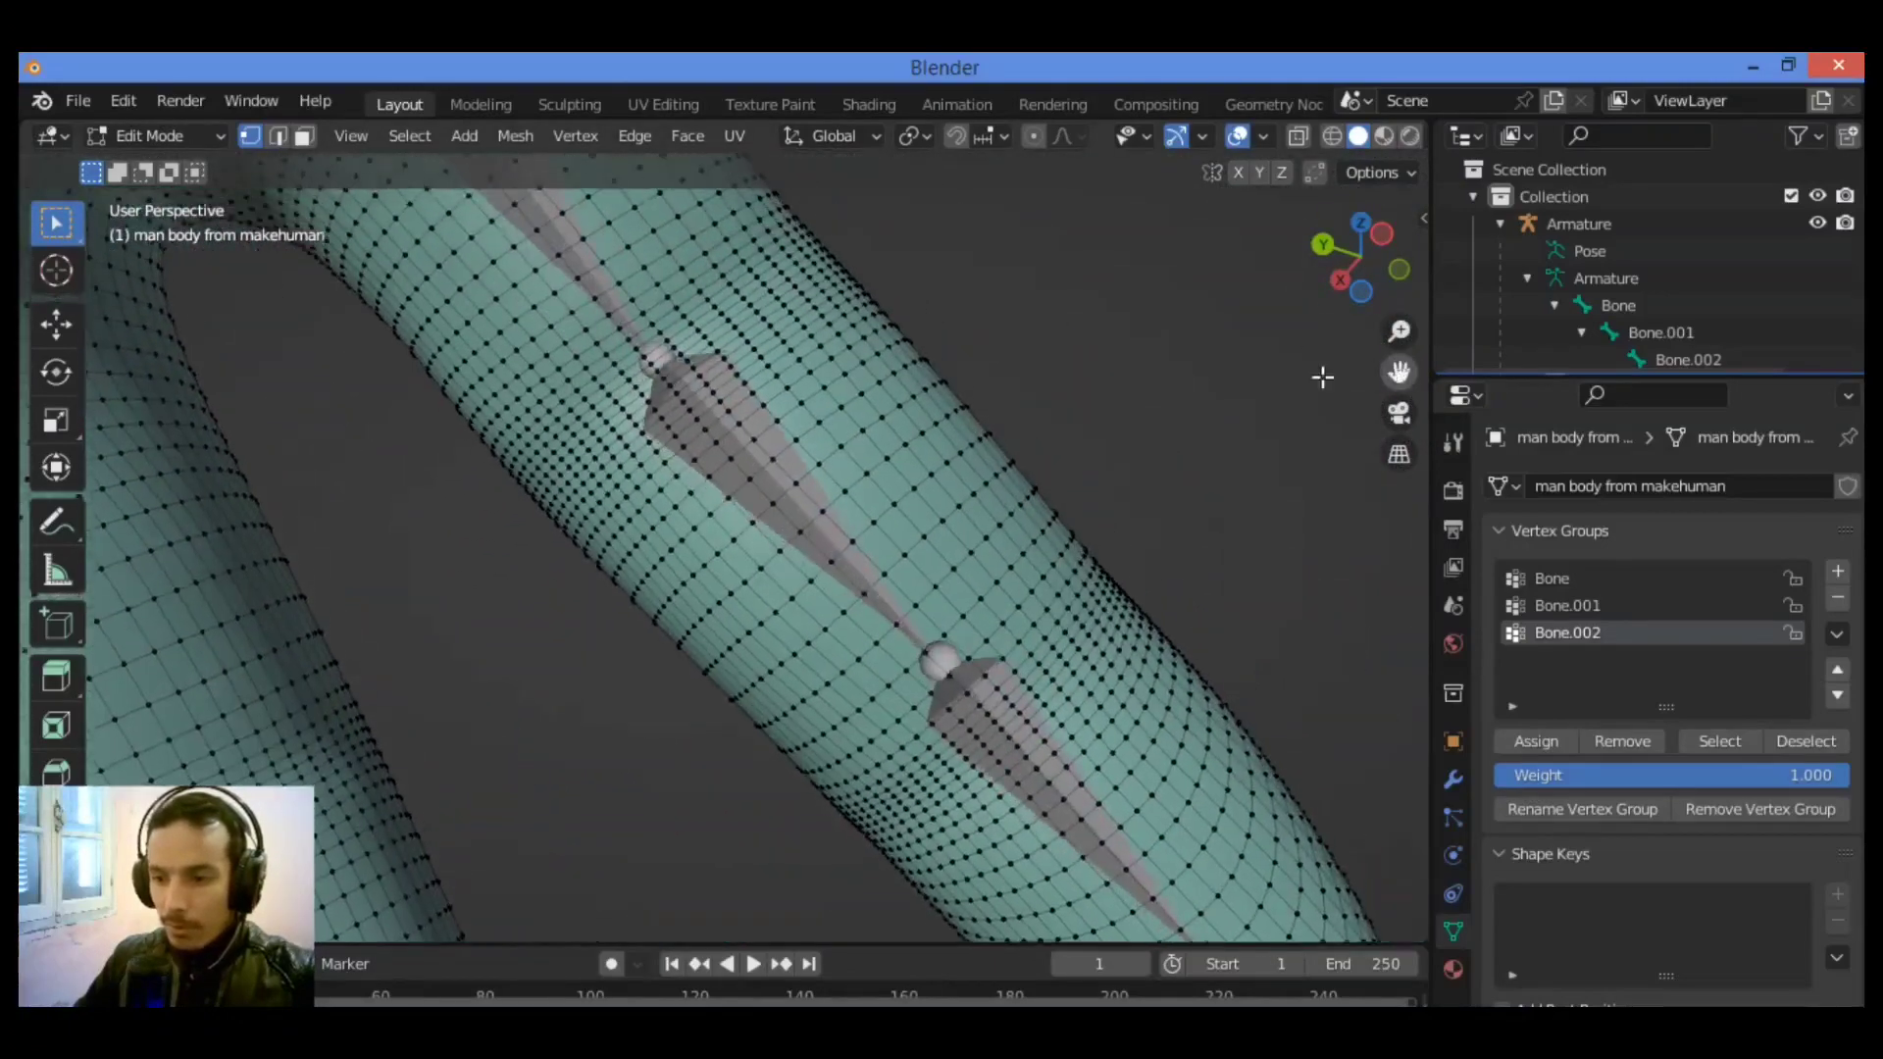
left_click_drag(1360, 280, 1253, 344)
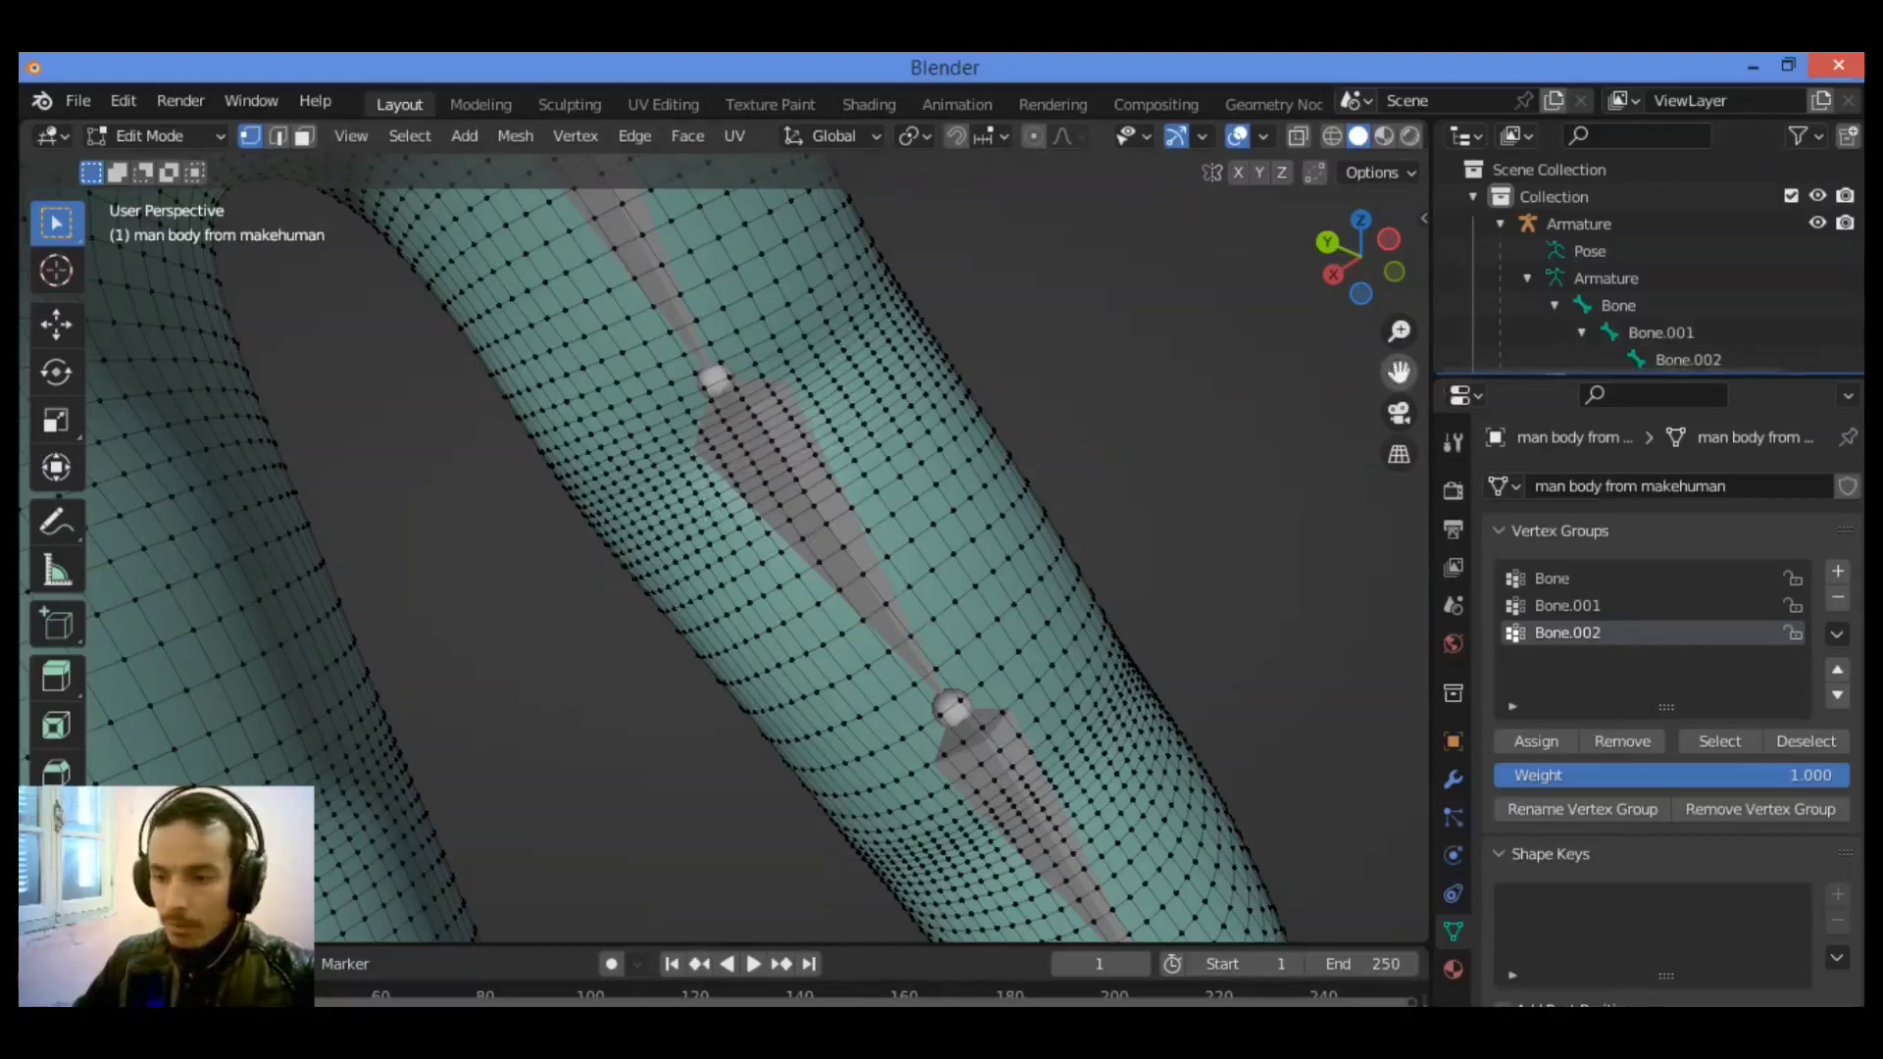
middle_click_drag(981, 421, 758, 483)
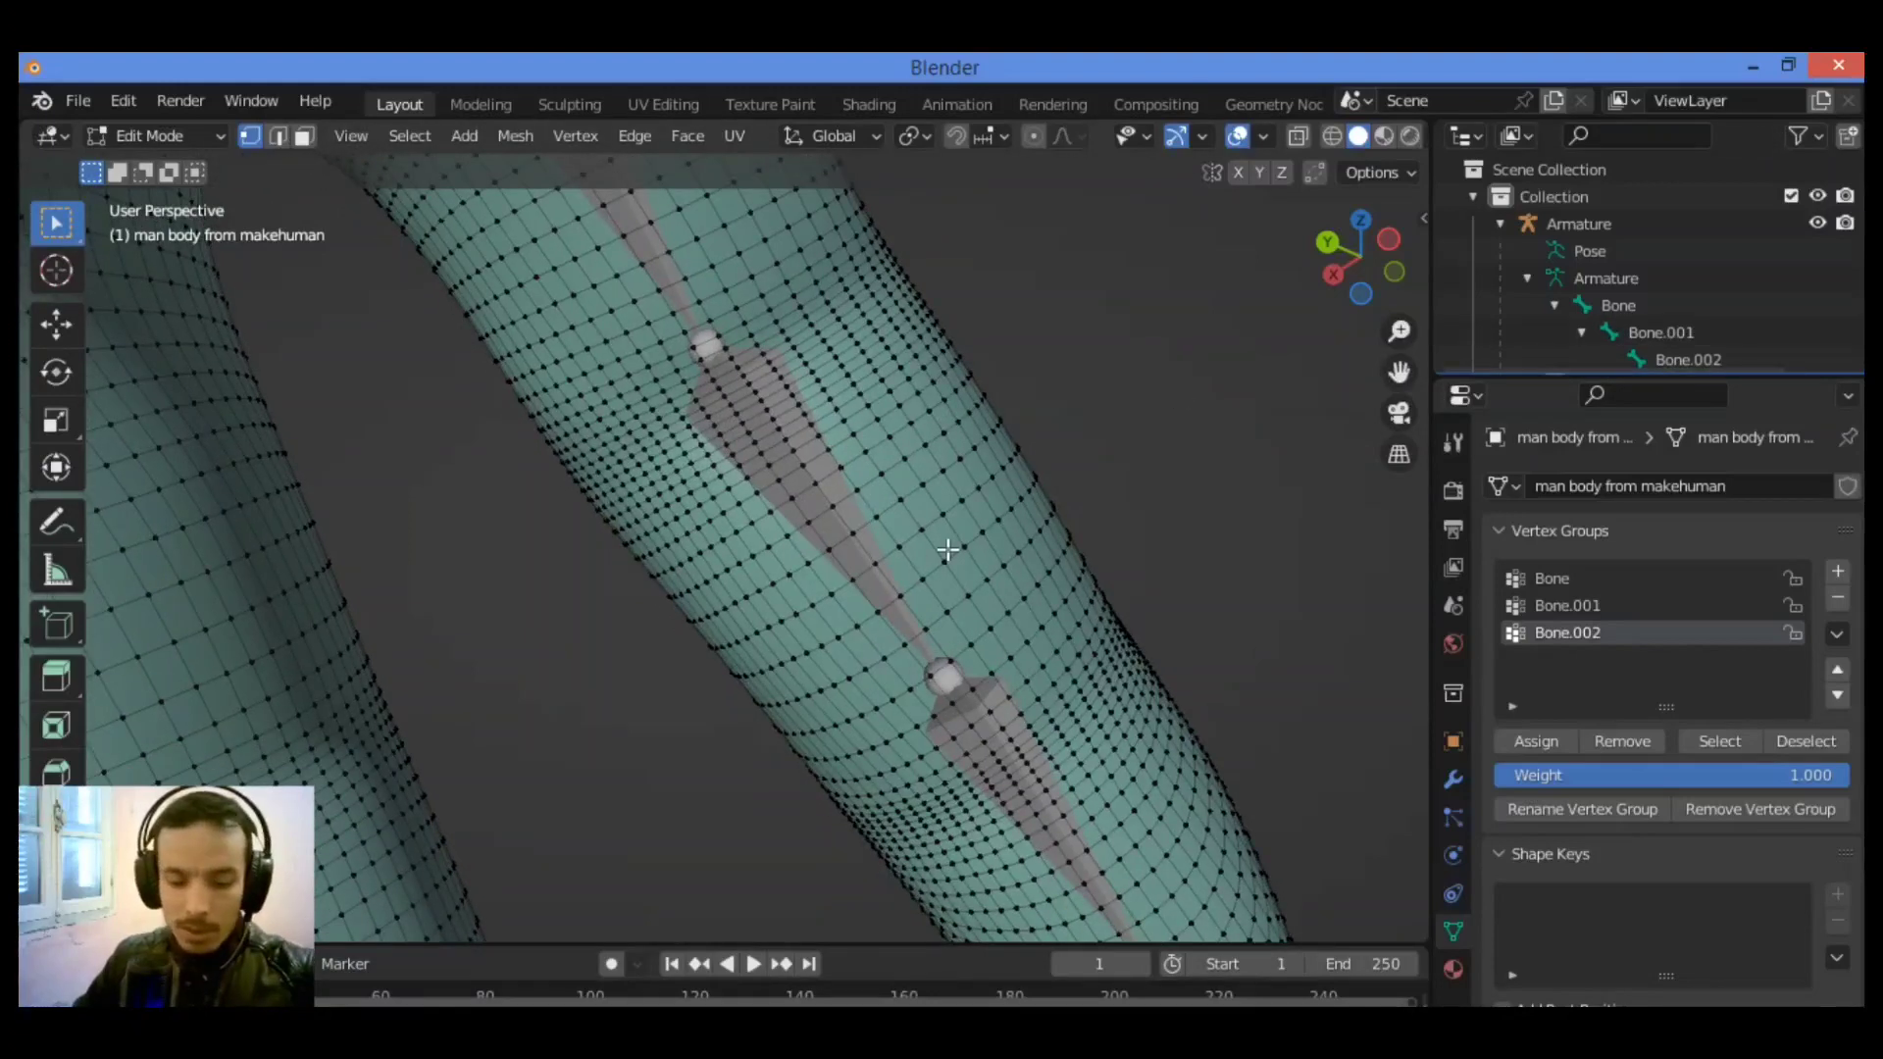
key("c")
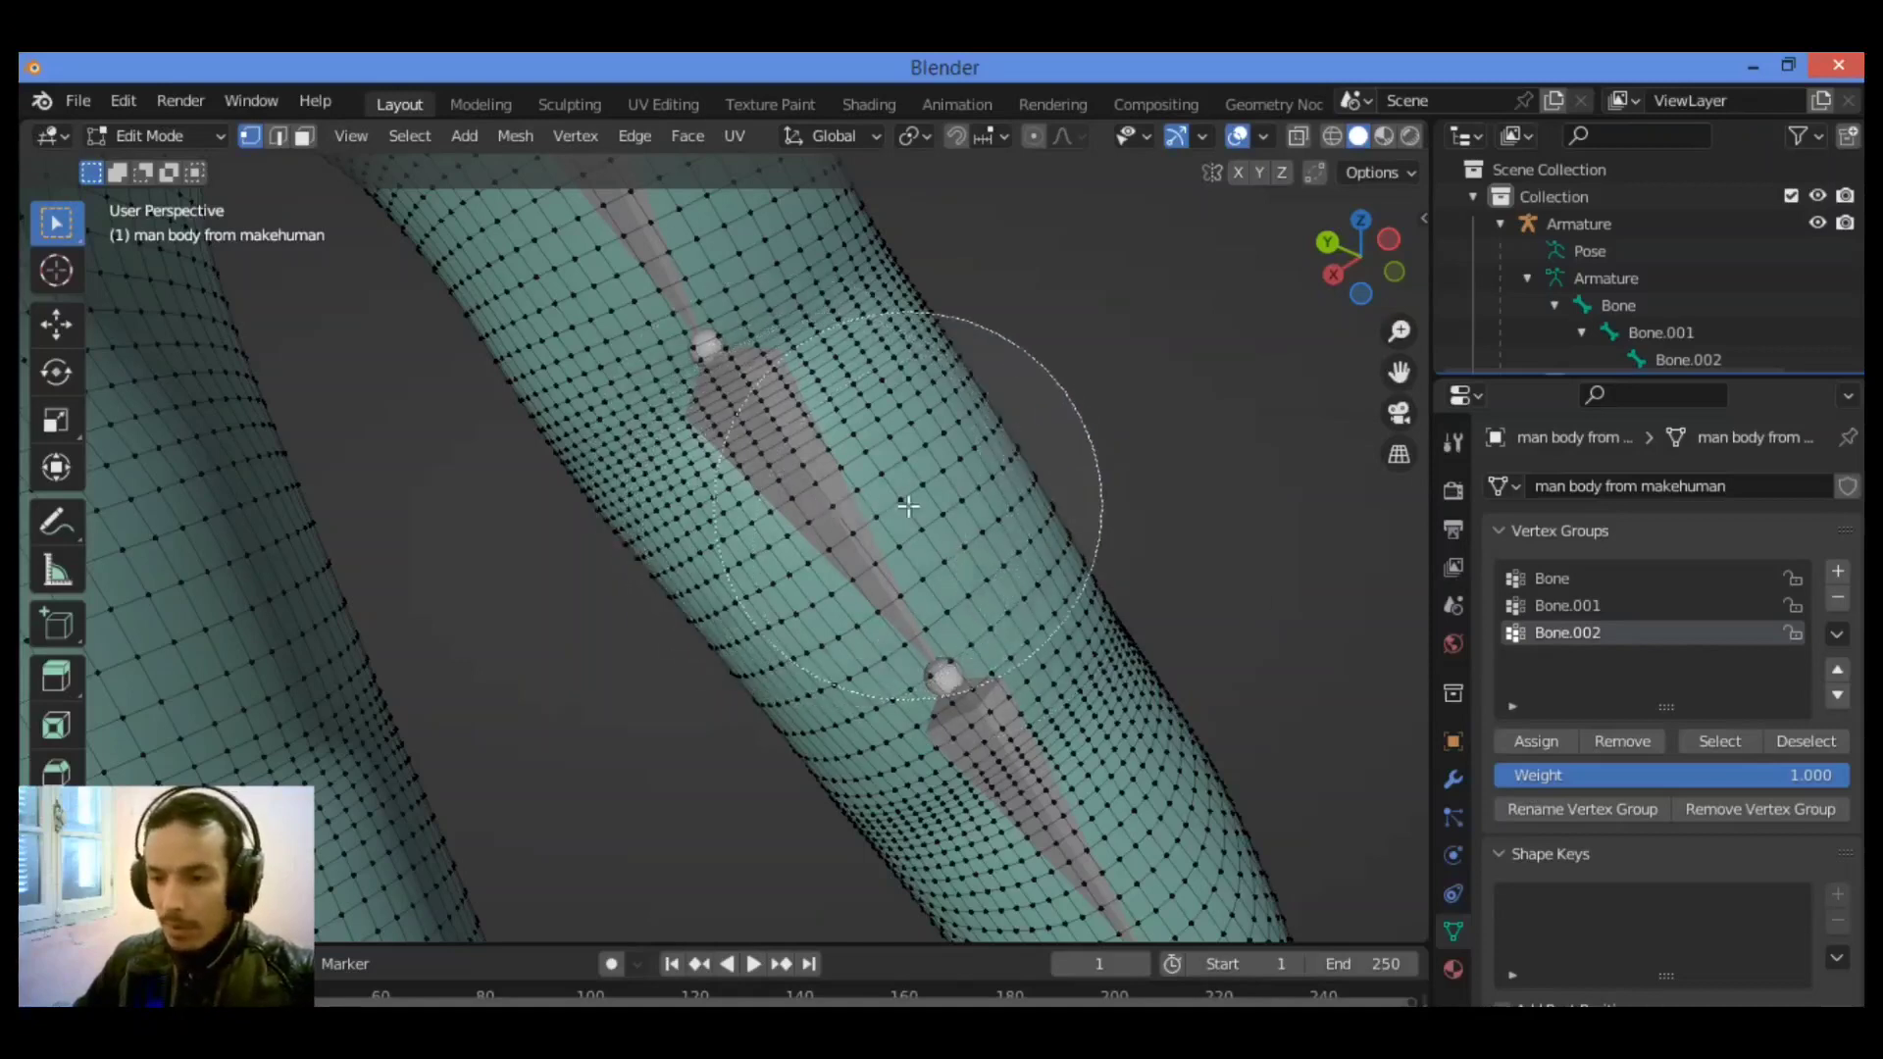
scroll(908, 506, "down", 4)
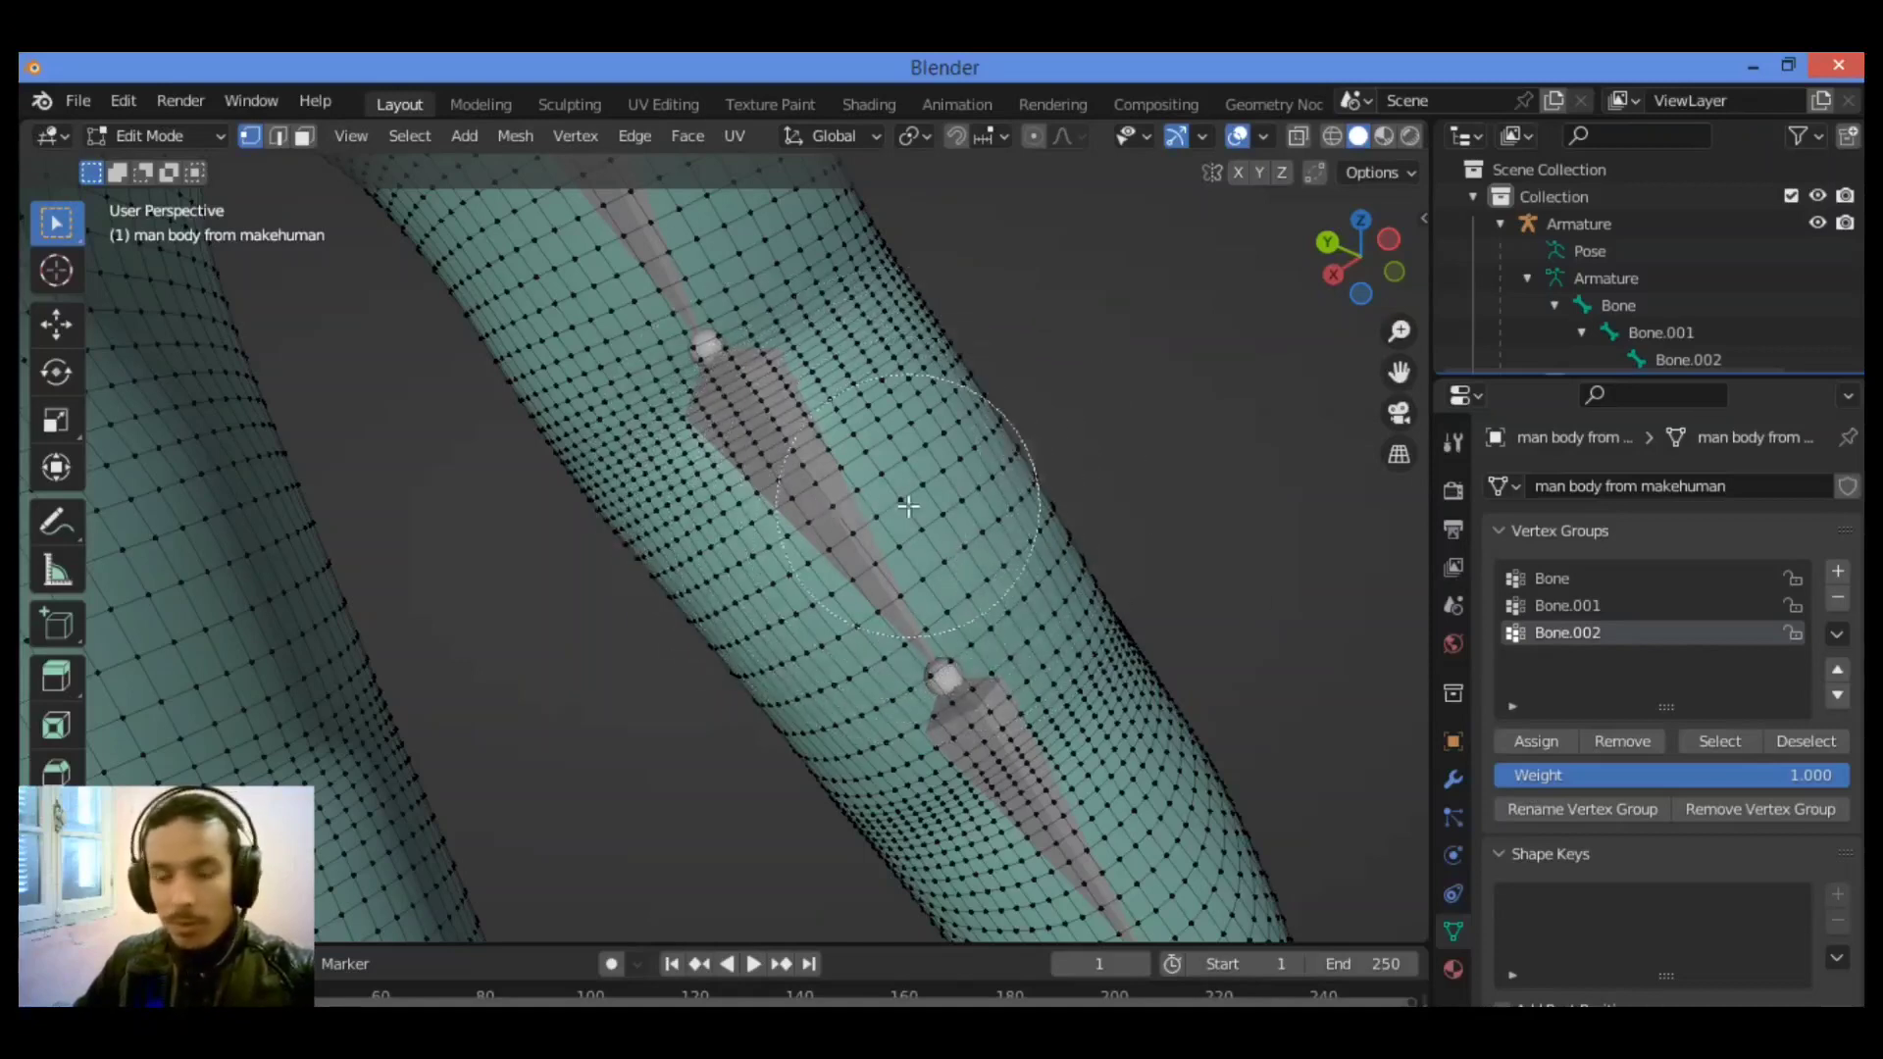
scroll(908, 506, "down", 2)
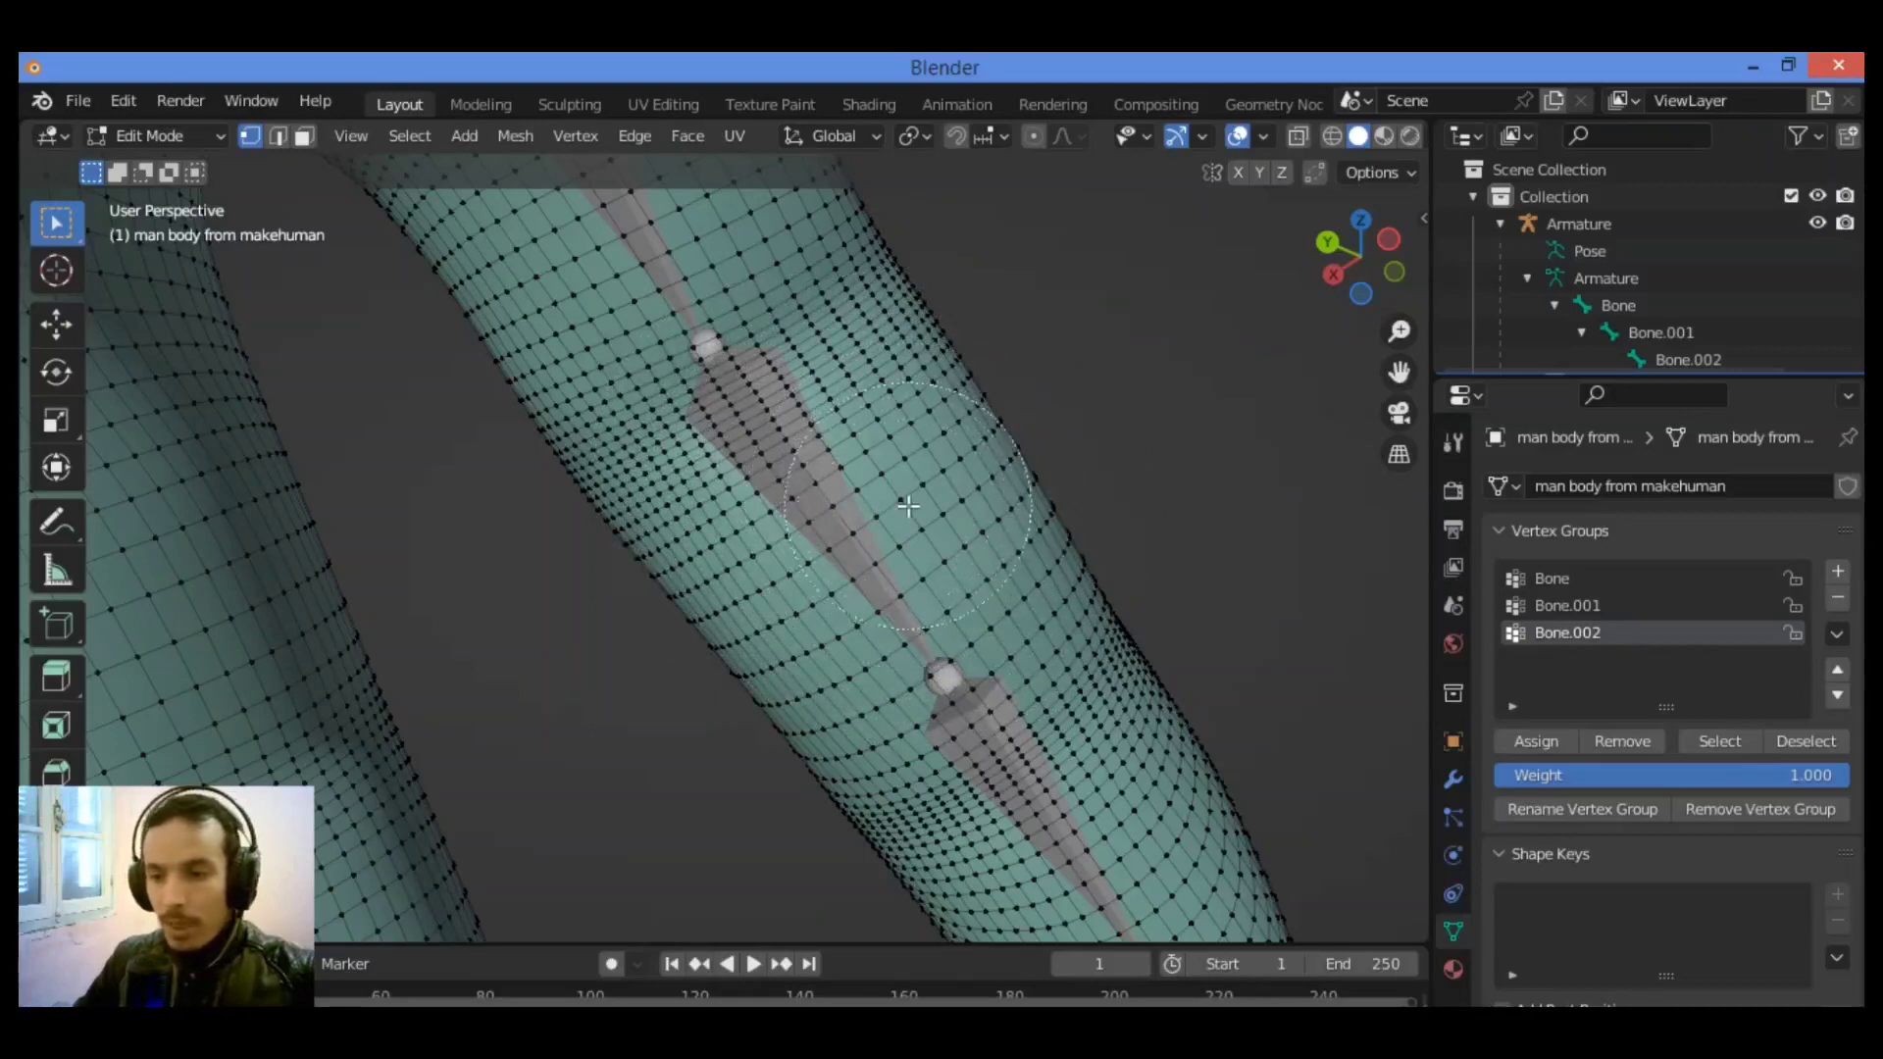
scroll(909, 506, "down", 1)
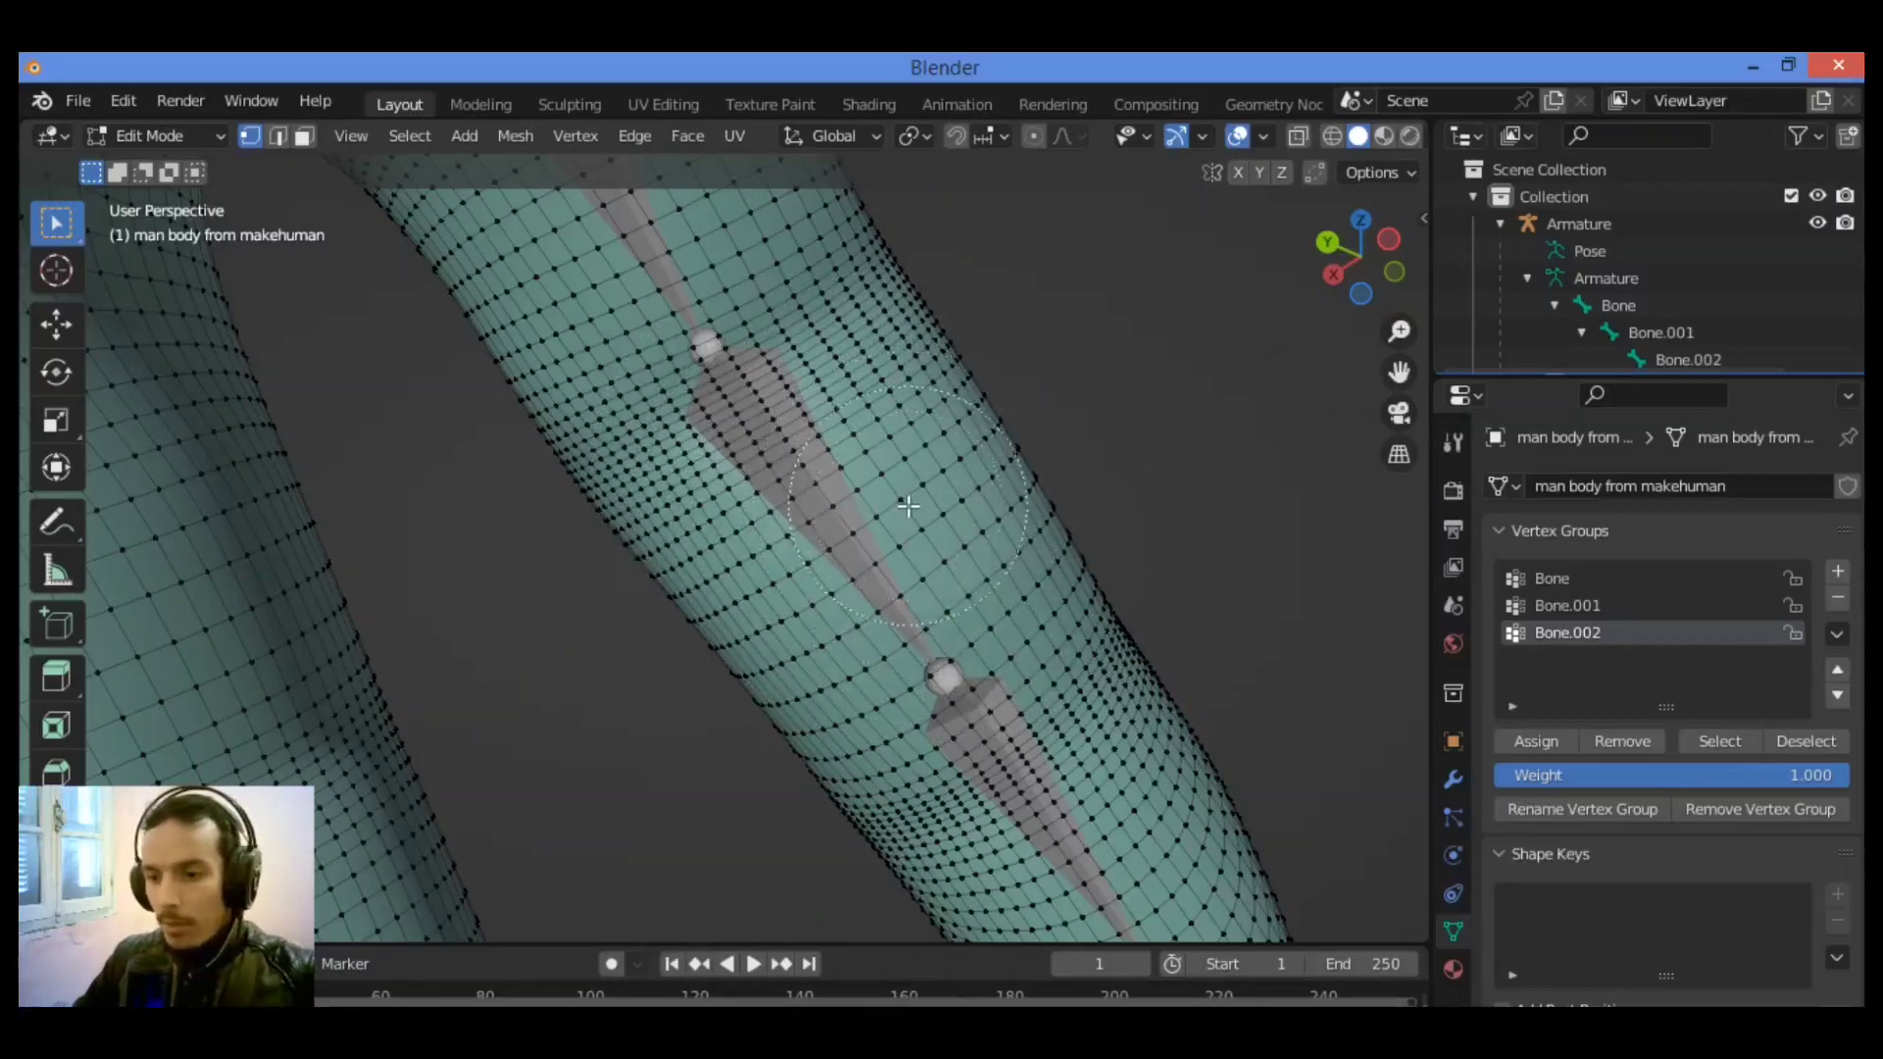
scroll(909, 507, "up", 3)
scroll(908, 506, "down", 6)
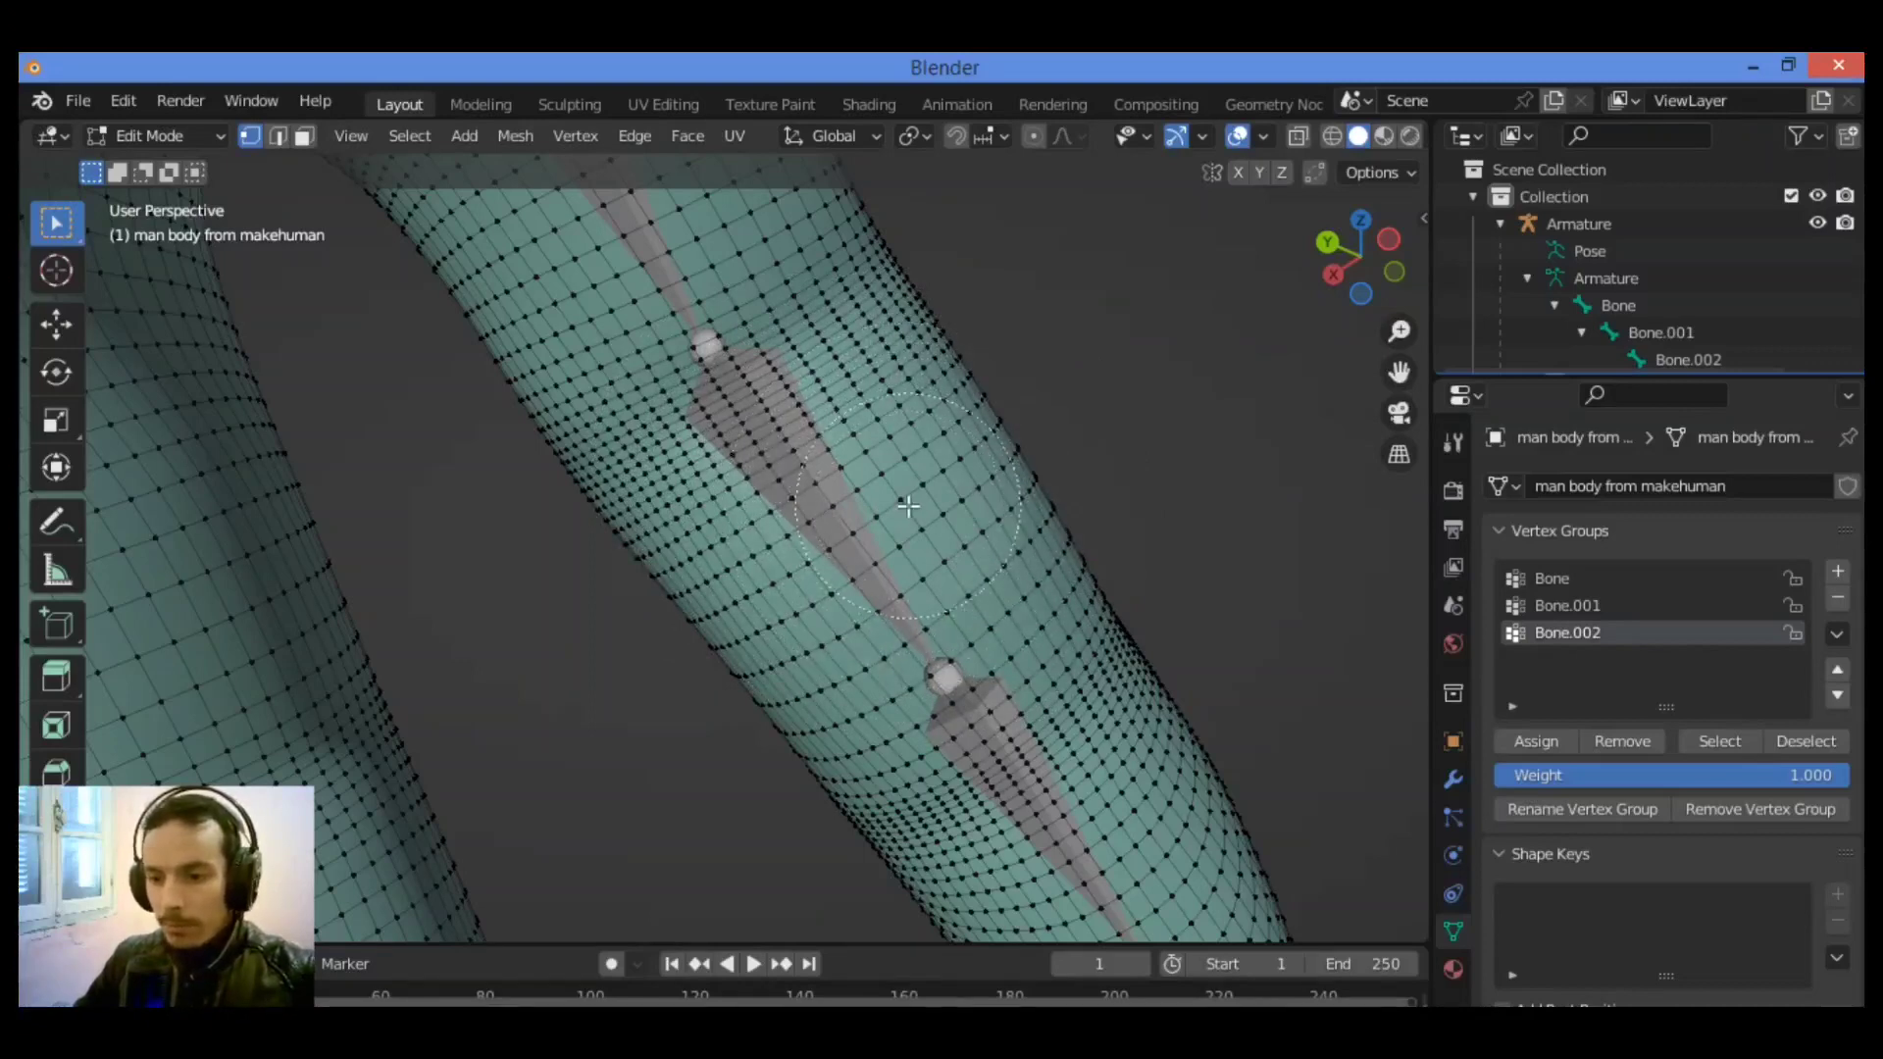
mouse_move(961, 371)
left_mouse_down()
mouse_move(806, 477)
mouse_move(601, 546)
left_mouse_up()
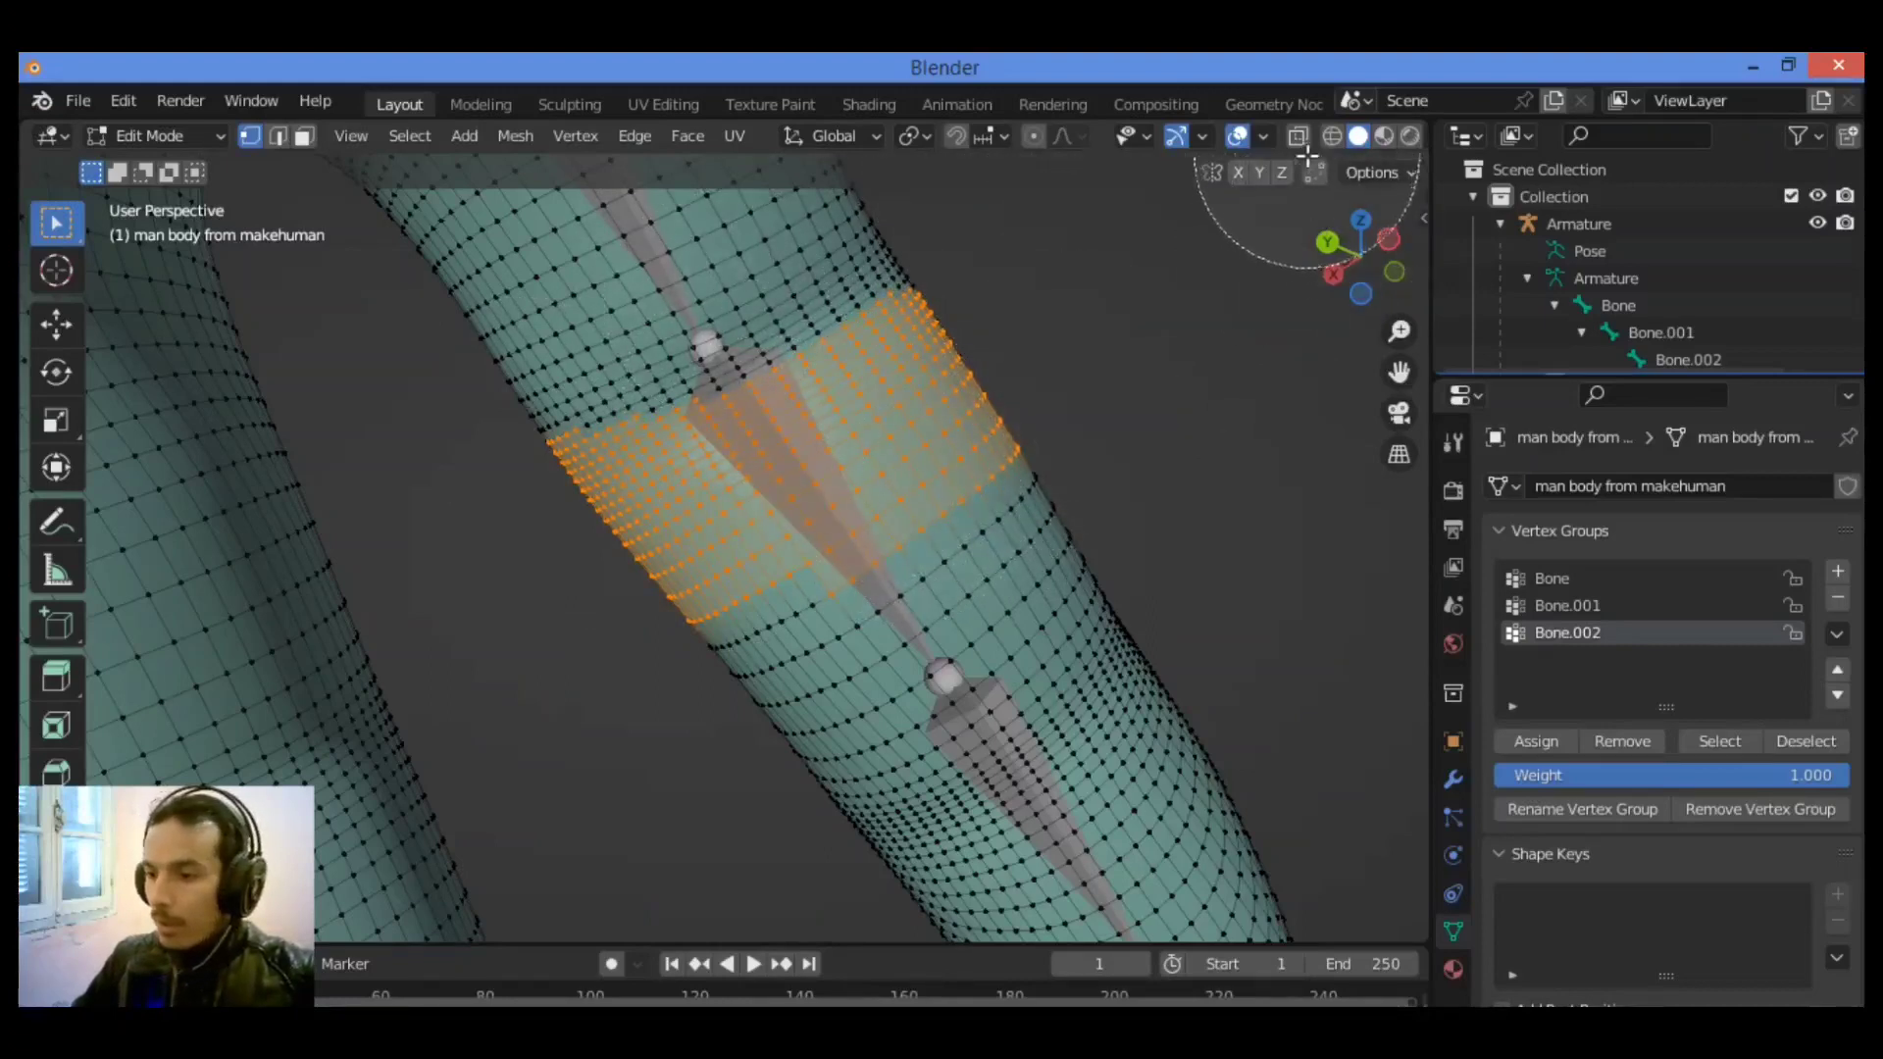
key("Escape")
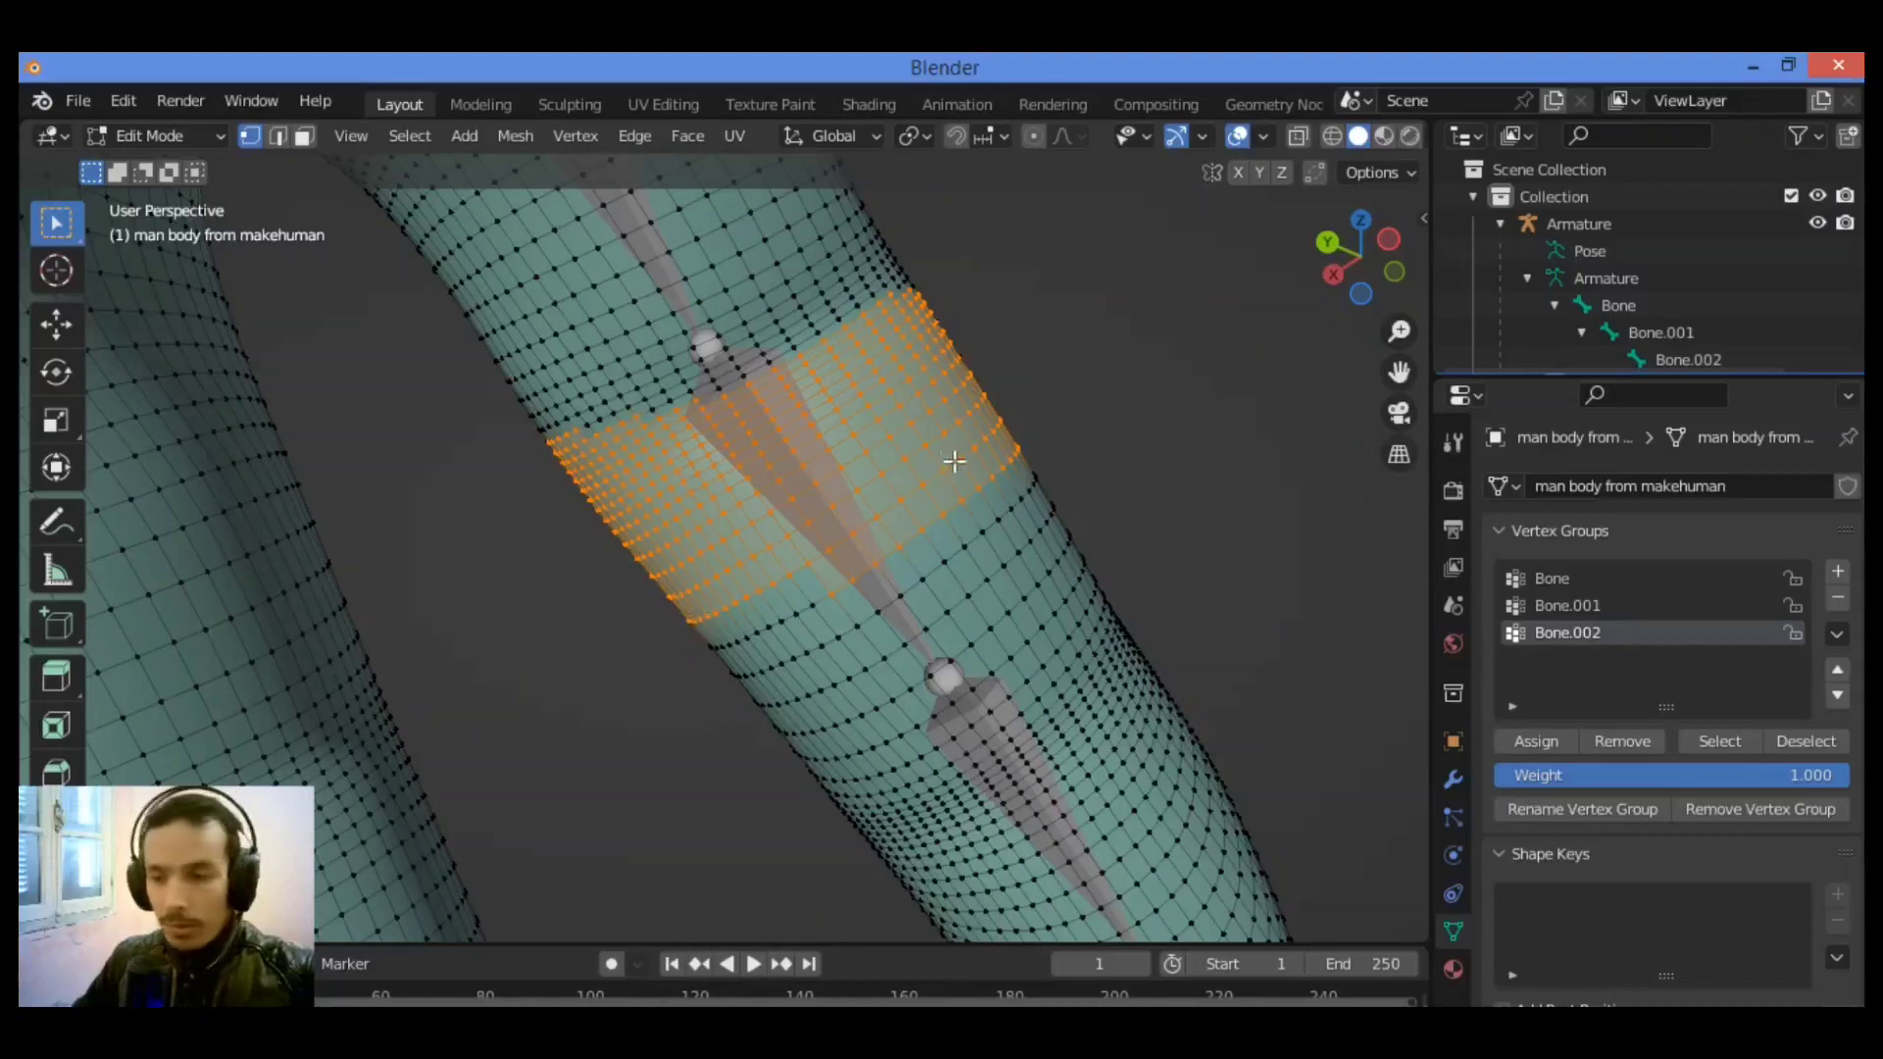
Enable wireframe shading with X-ray and circle-select the vertices all the way around the finger's middle segment.
left_click(1332, 136)
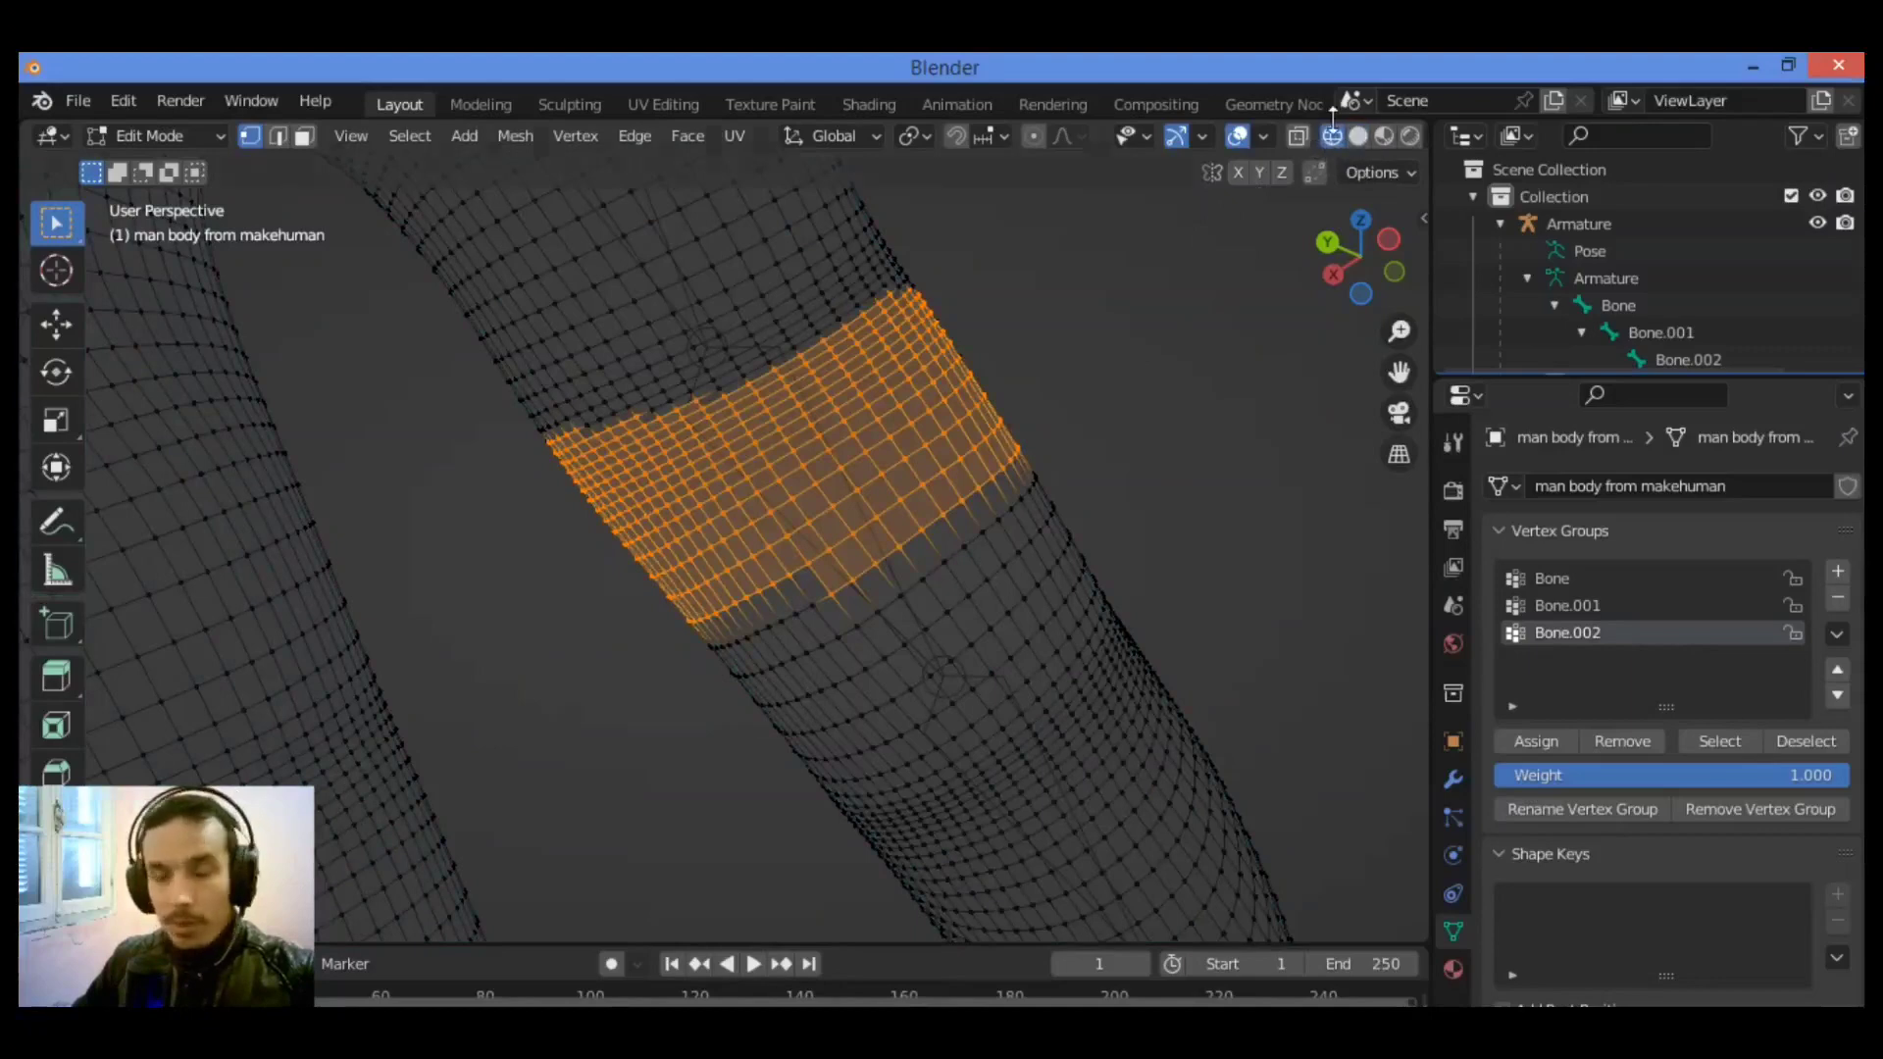
left_click(1297, 137)
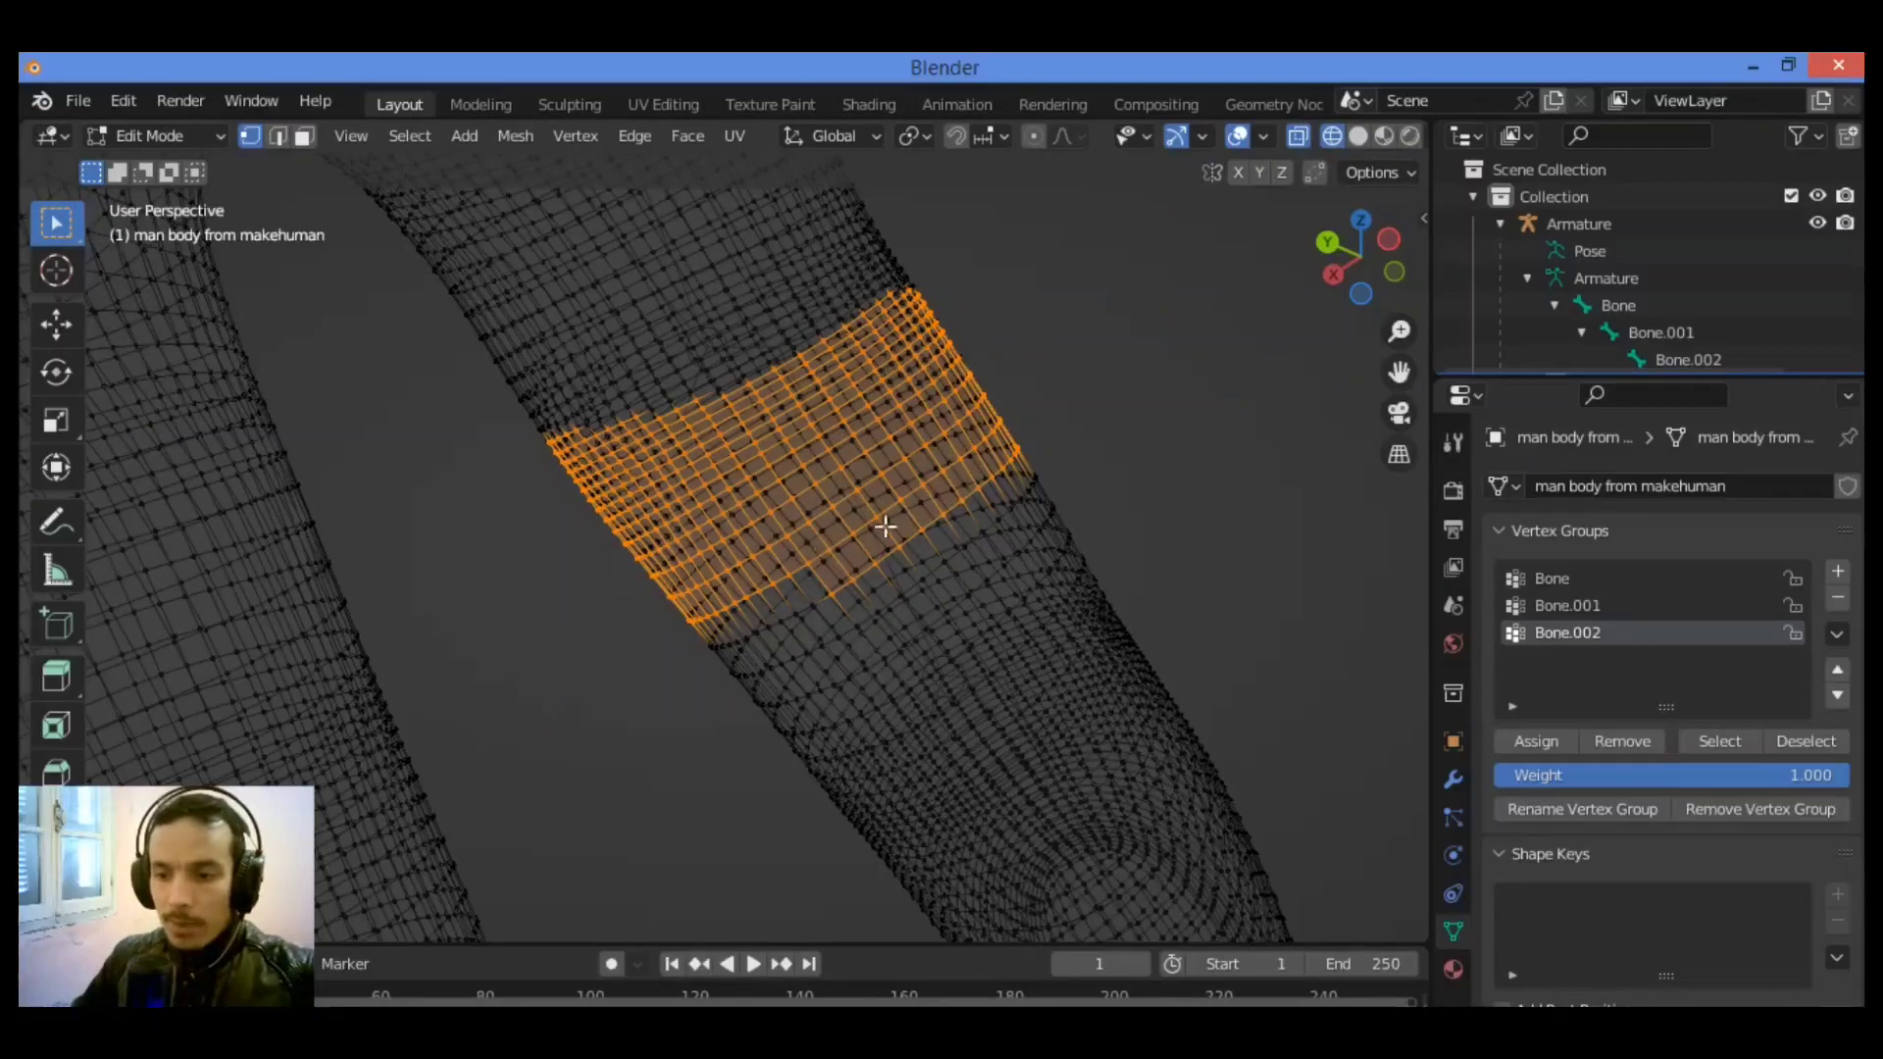
left_click_drag(1356, 294, 944, 454)
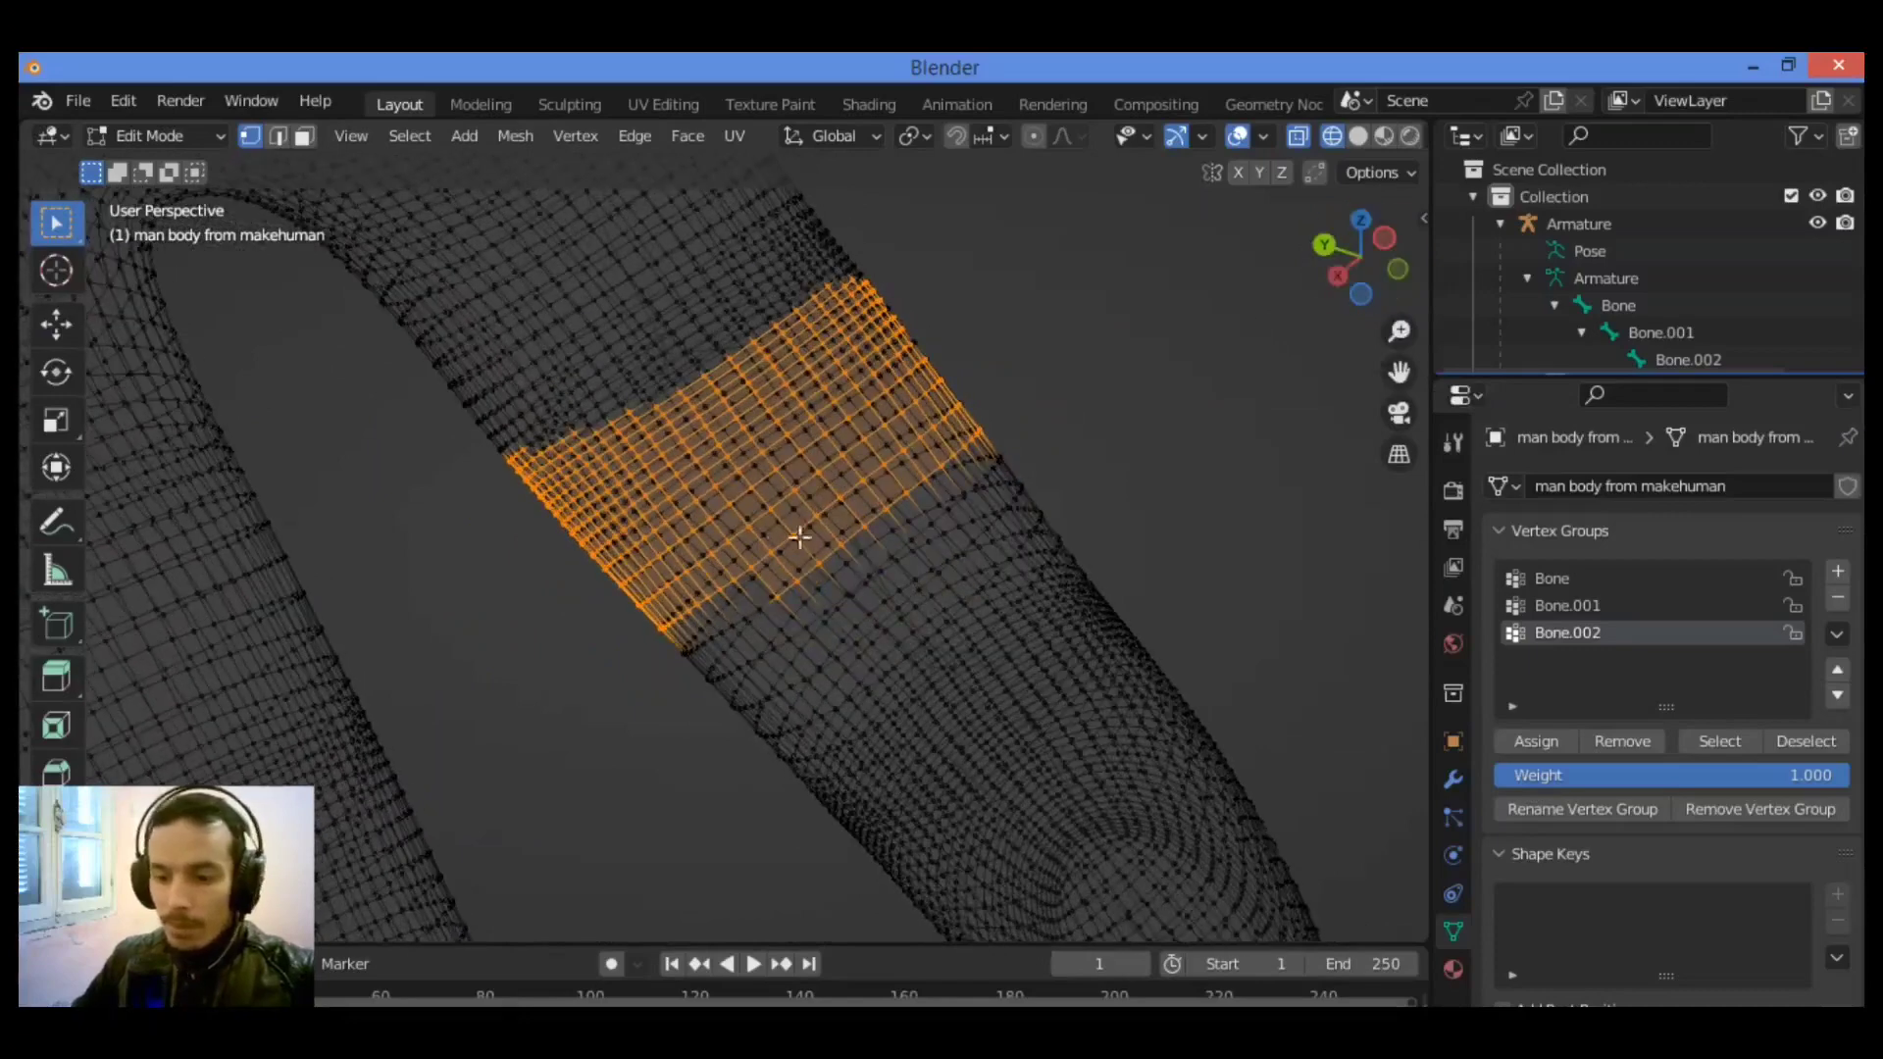
key("c")
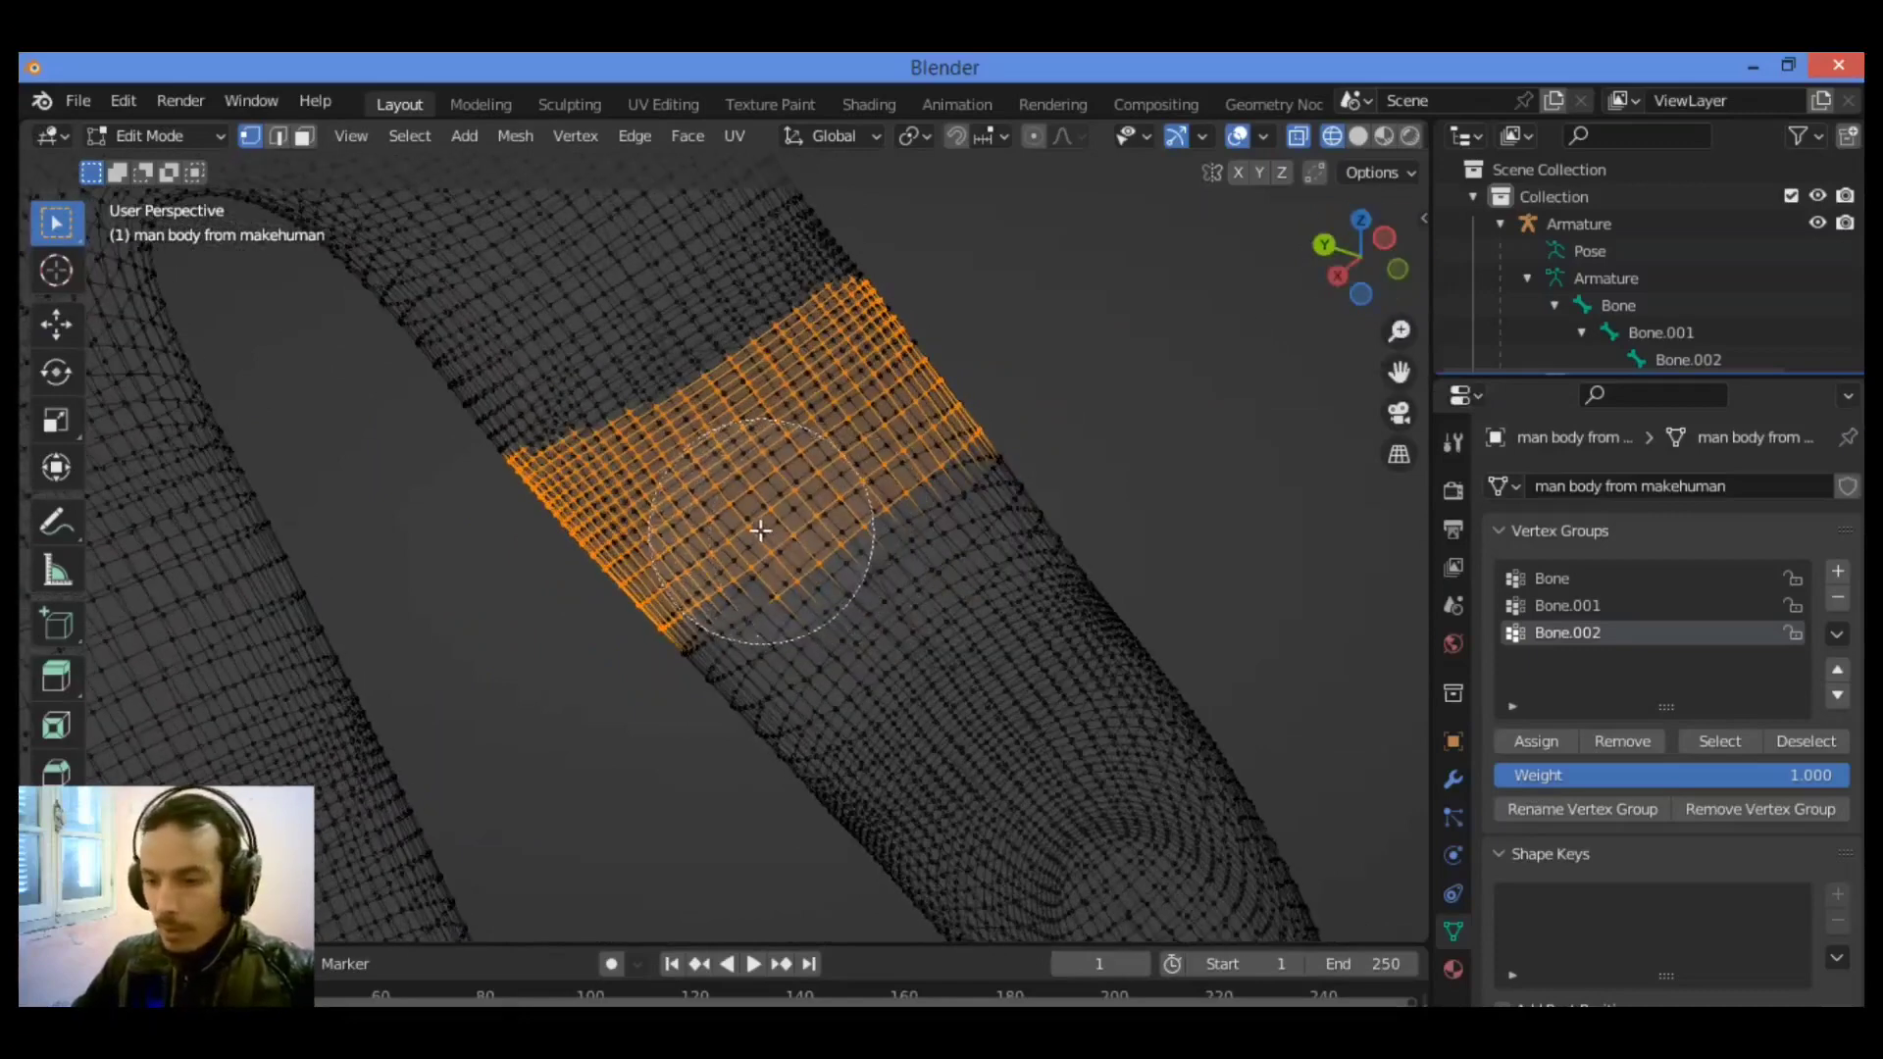
mouse_move(853, 462)
left_mouse_down()
mouse_move(975, 399)
mouse_move(937, 470)
mouse_move(671, 637)
mouse_move(896, 388)
mouse_move(711, 500)
mouse_move(622, 602)
mouse_move(699, 628)
mouse_move(1034, 471)
mouse_move(693, 651)
mouse_move(673, 694)
left_mouse_up()
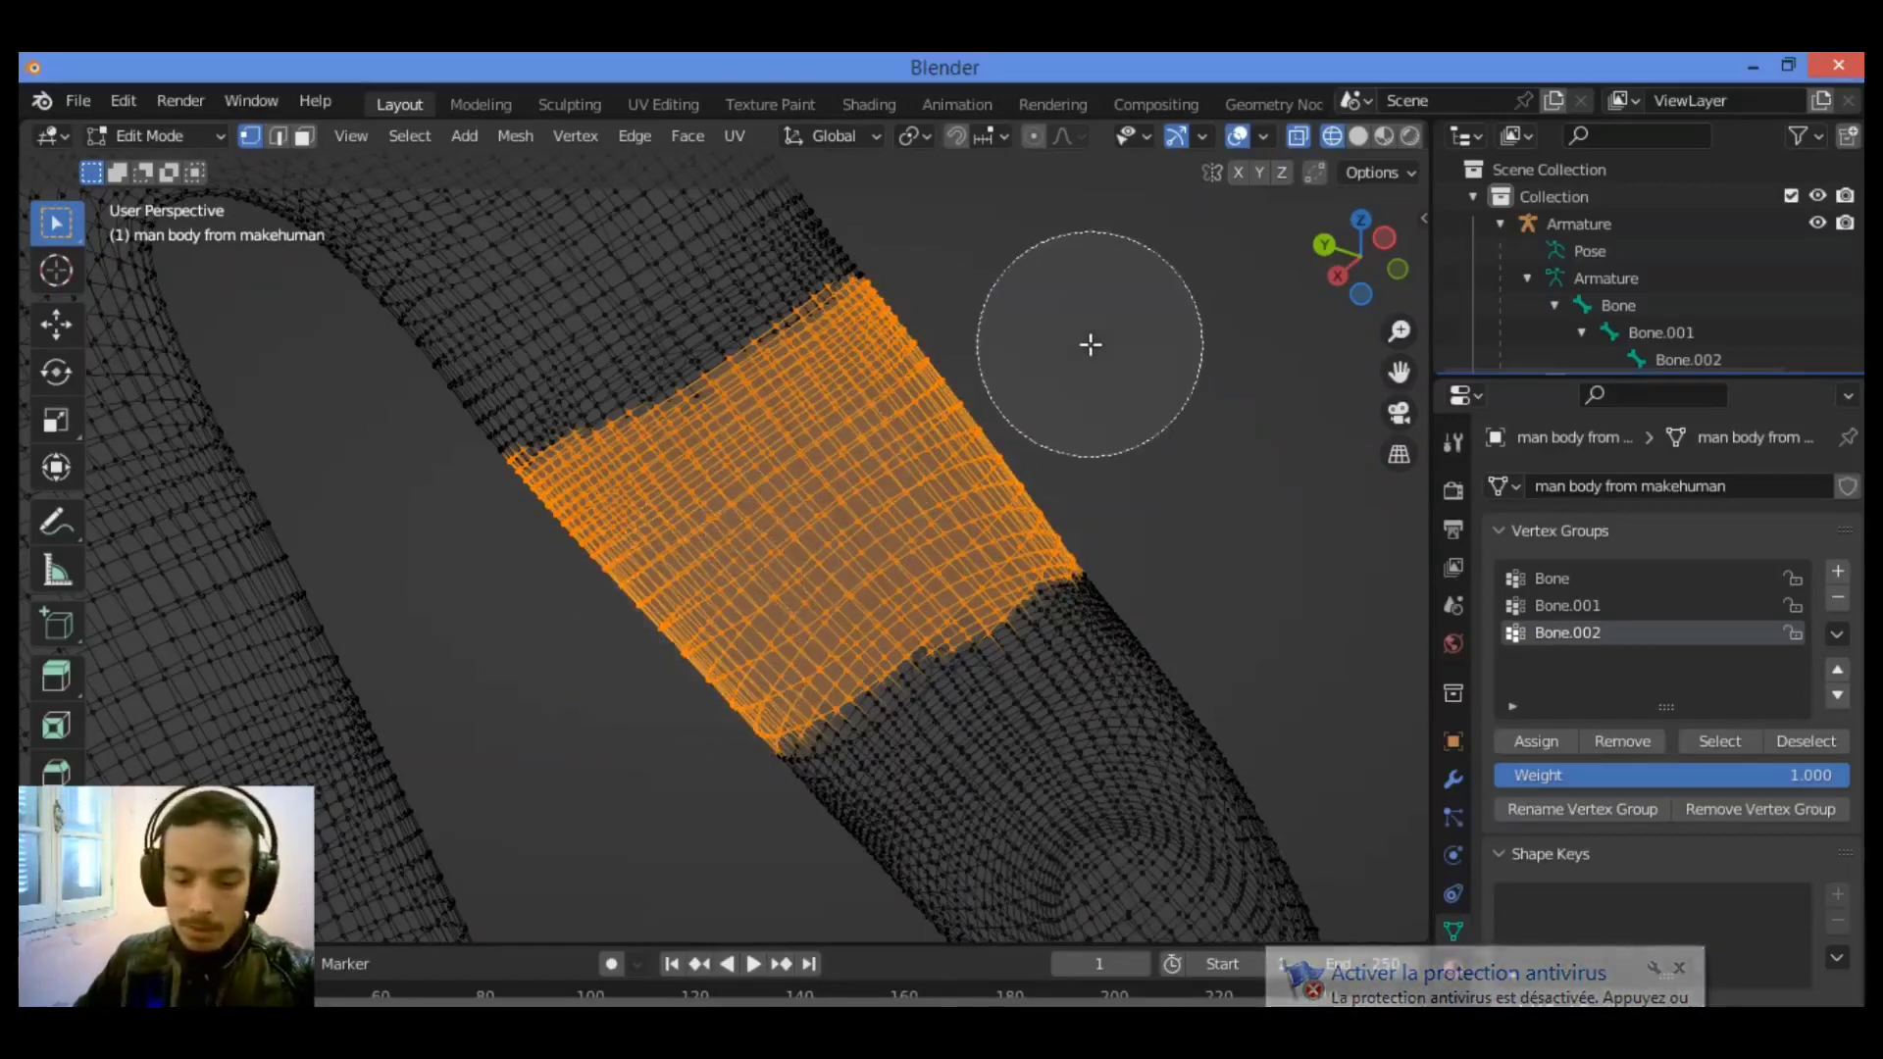
key("Escape")
scroll(1030, 383, "down", 2)
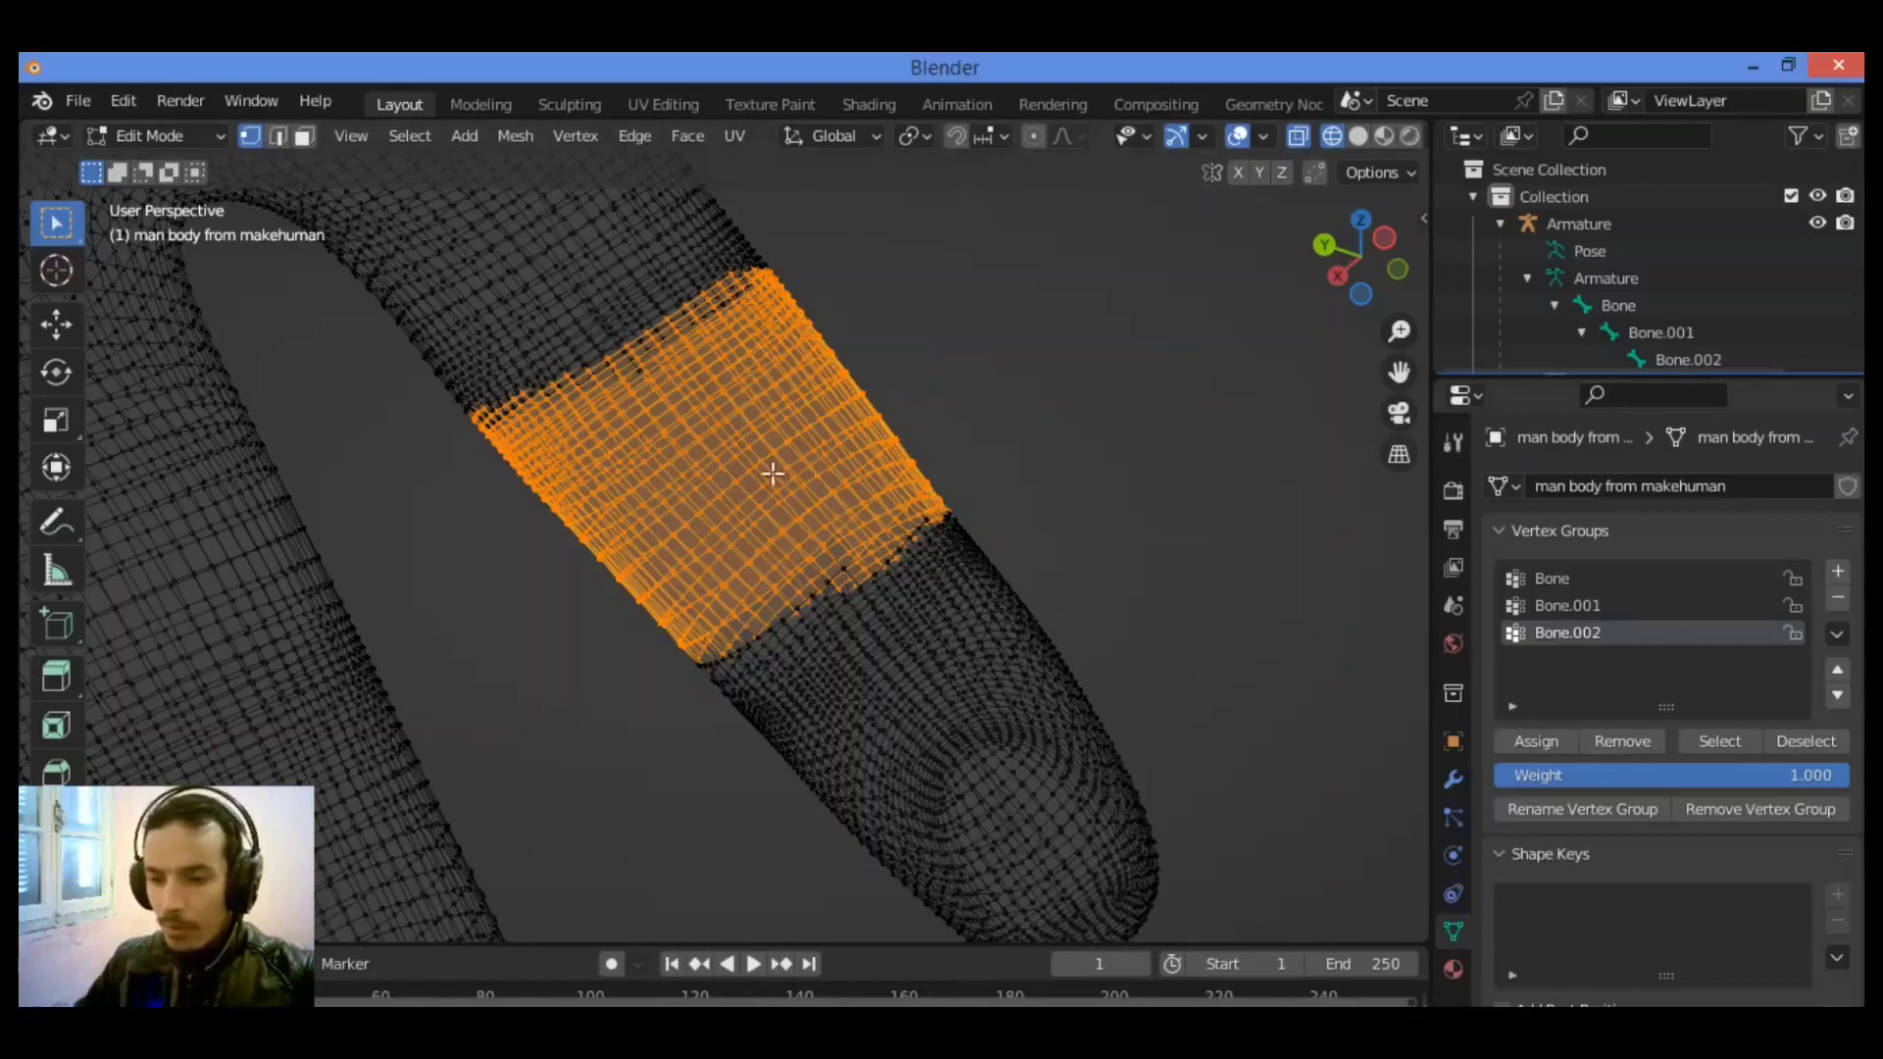
Make Bone.001 the active vertex group and return the hand mesh to solid shading in Object Mode.
left_click(1567, 607)
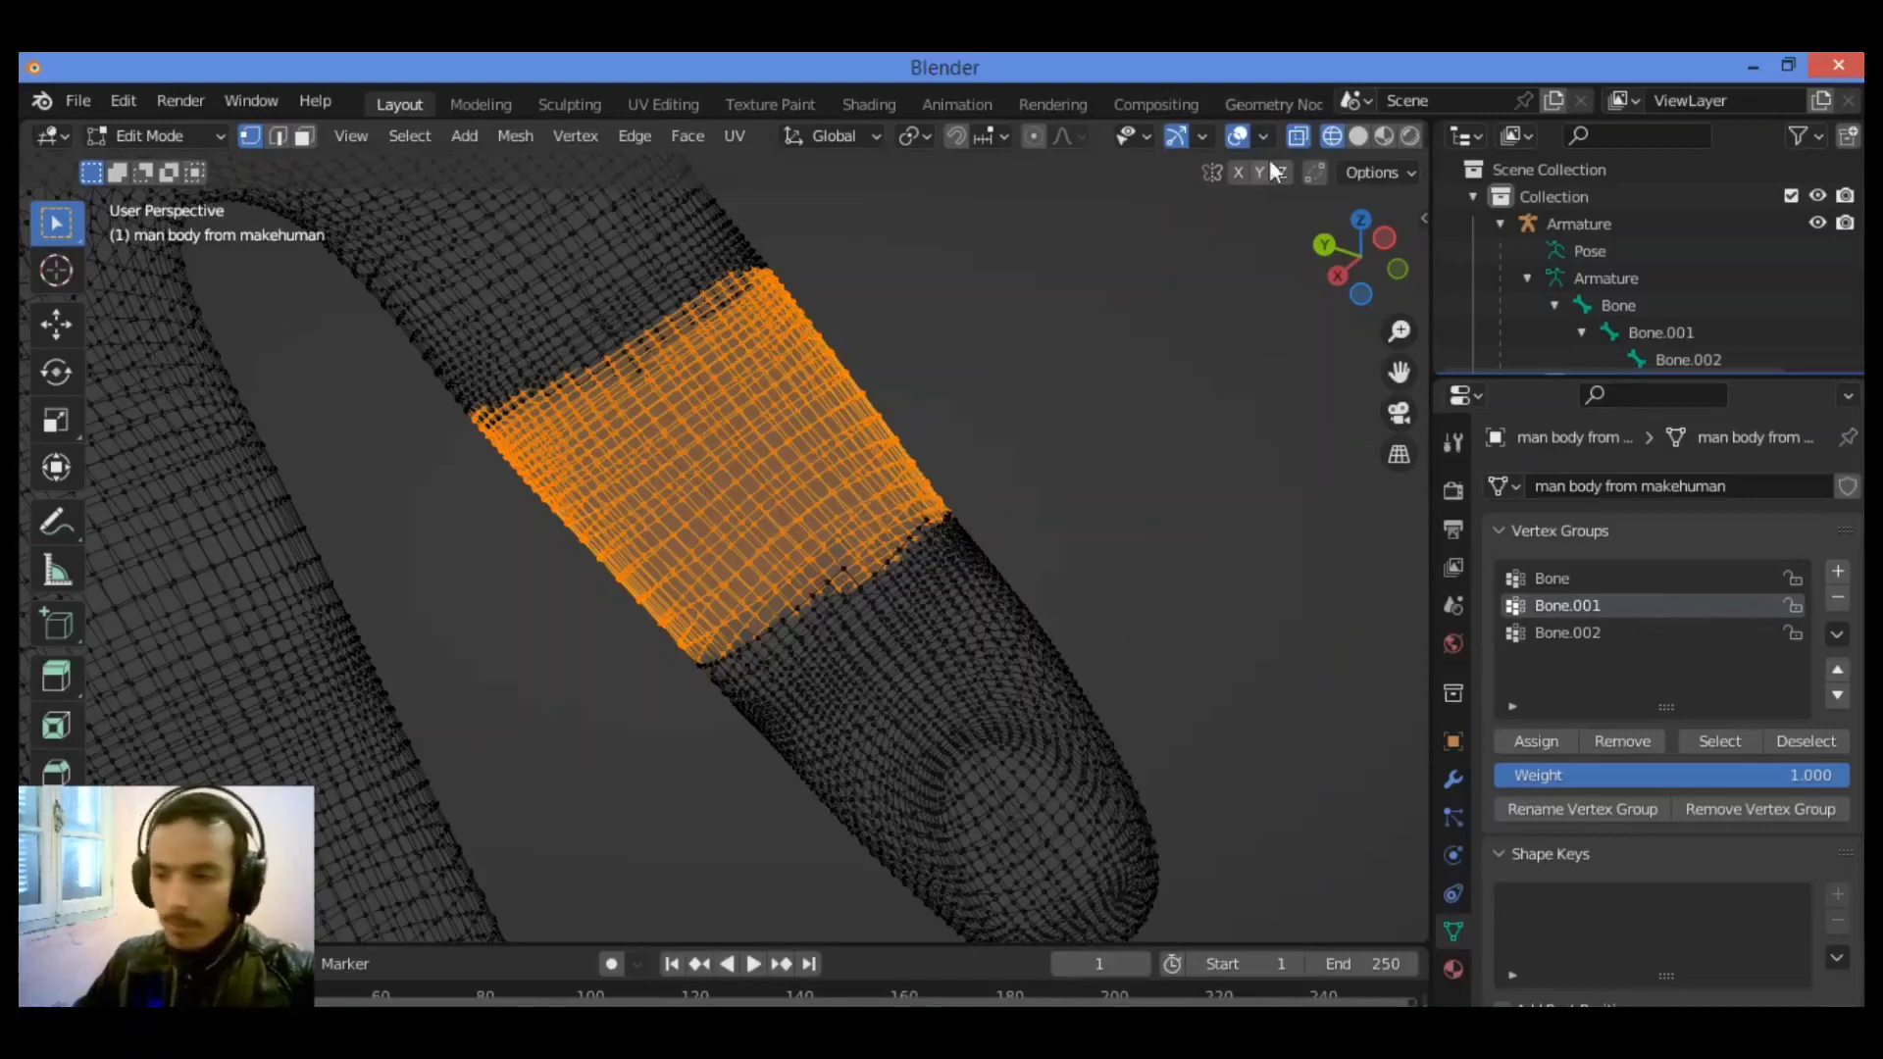
left_click(1359, 137)
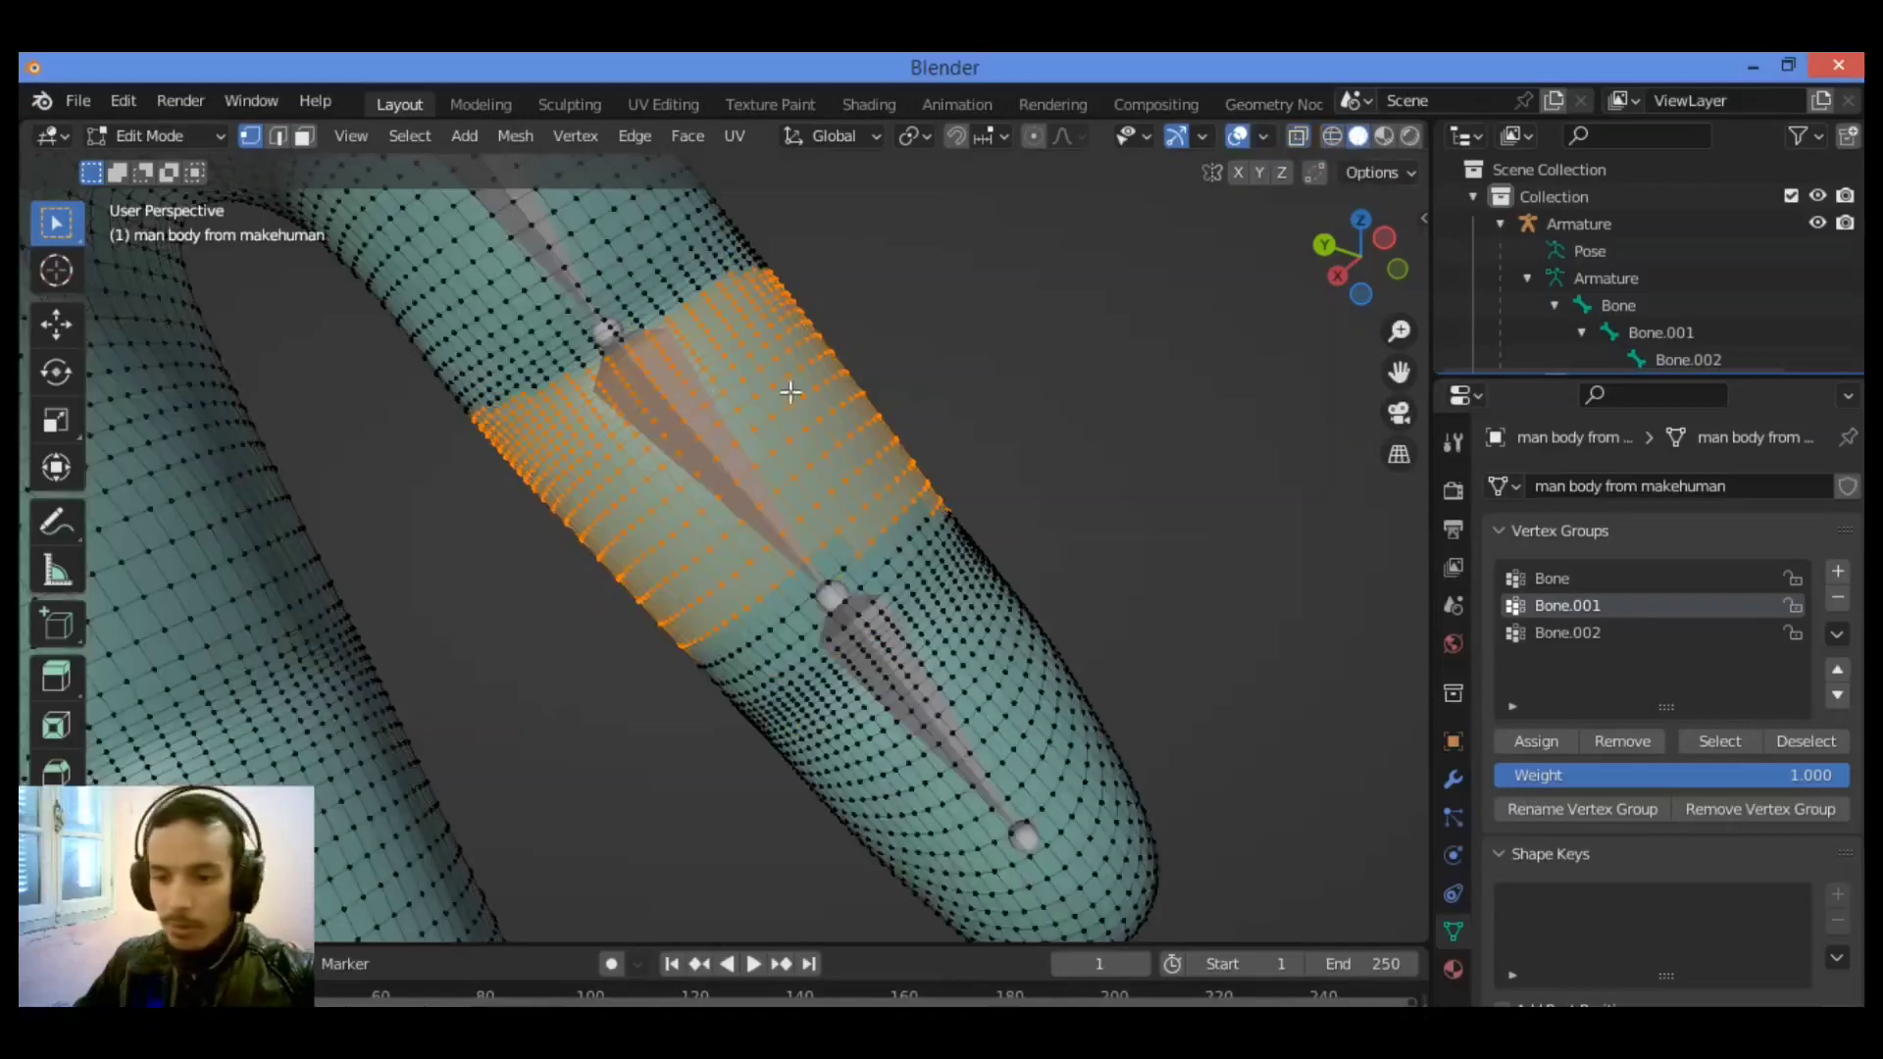
key("Tab")
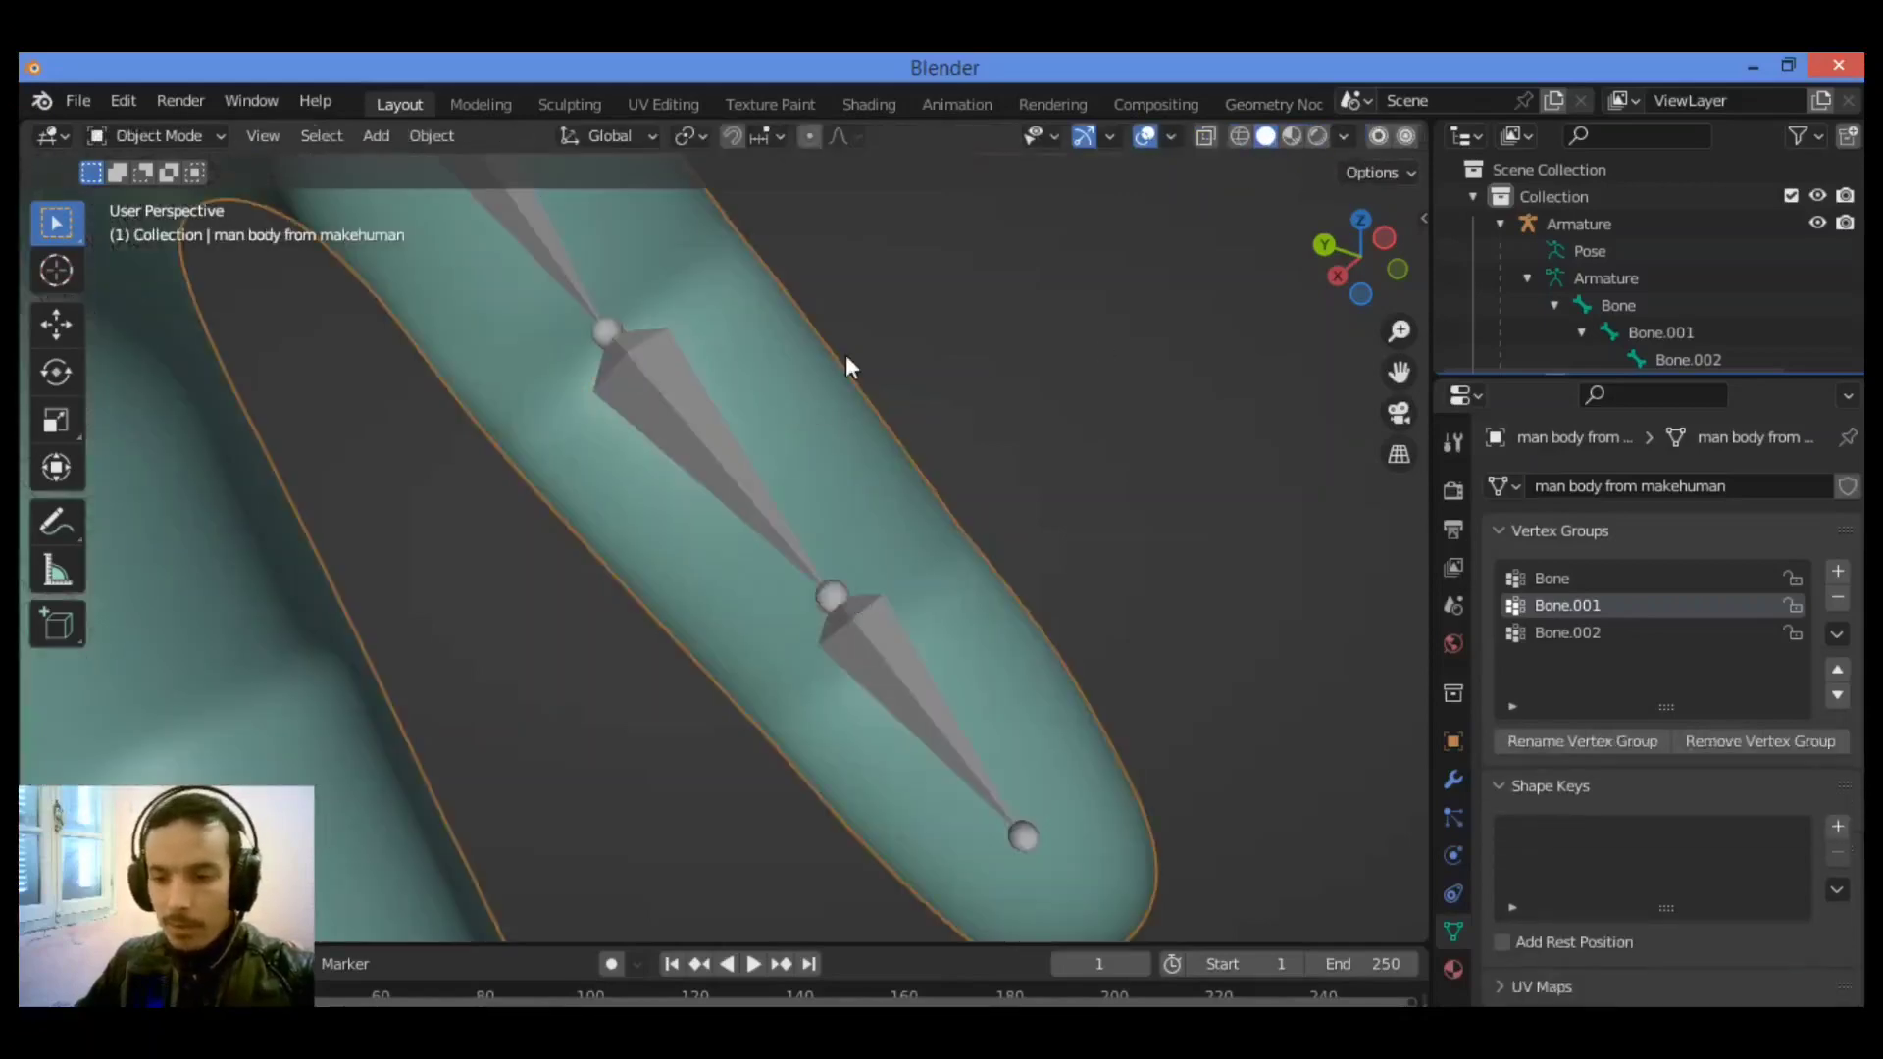
left_click_drag(1363, 250, 1143, 385)
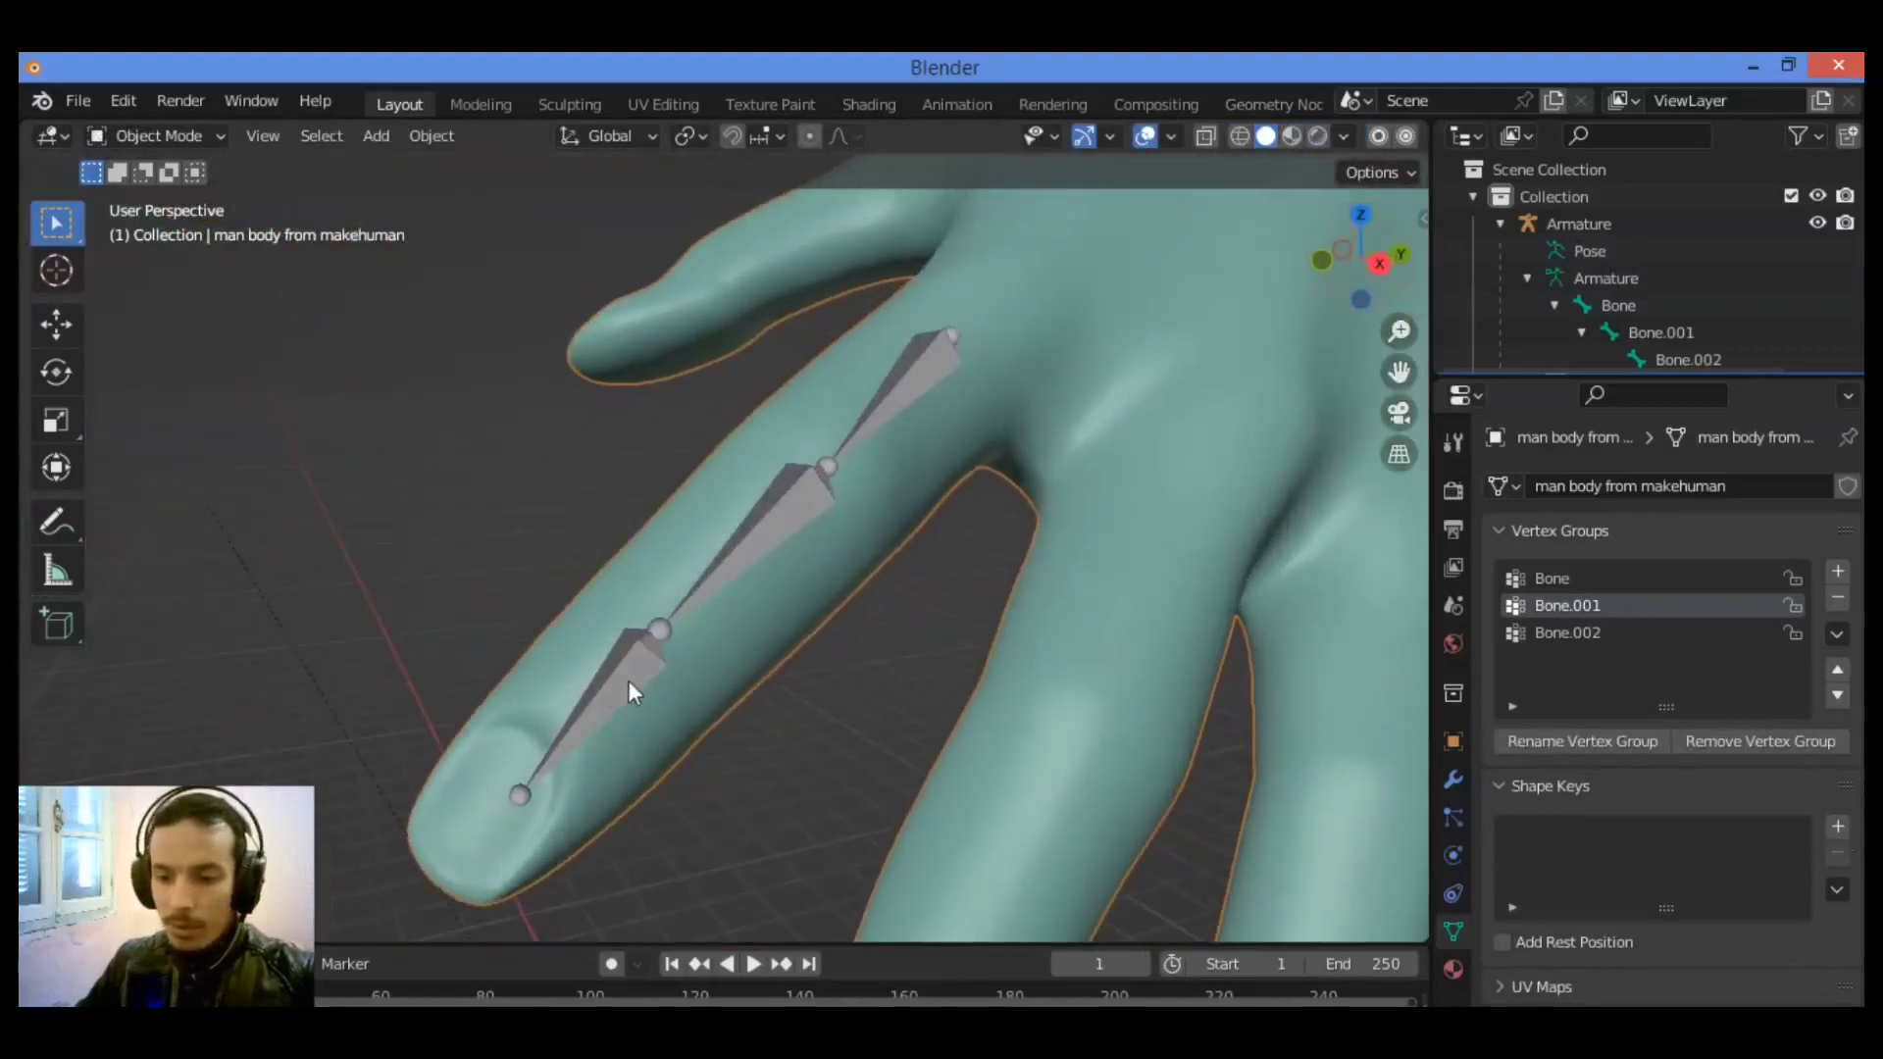
Select the finger's armature and switch it to Pose Mode.
left_click(676, 625)
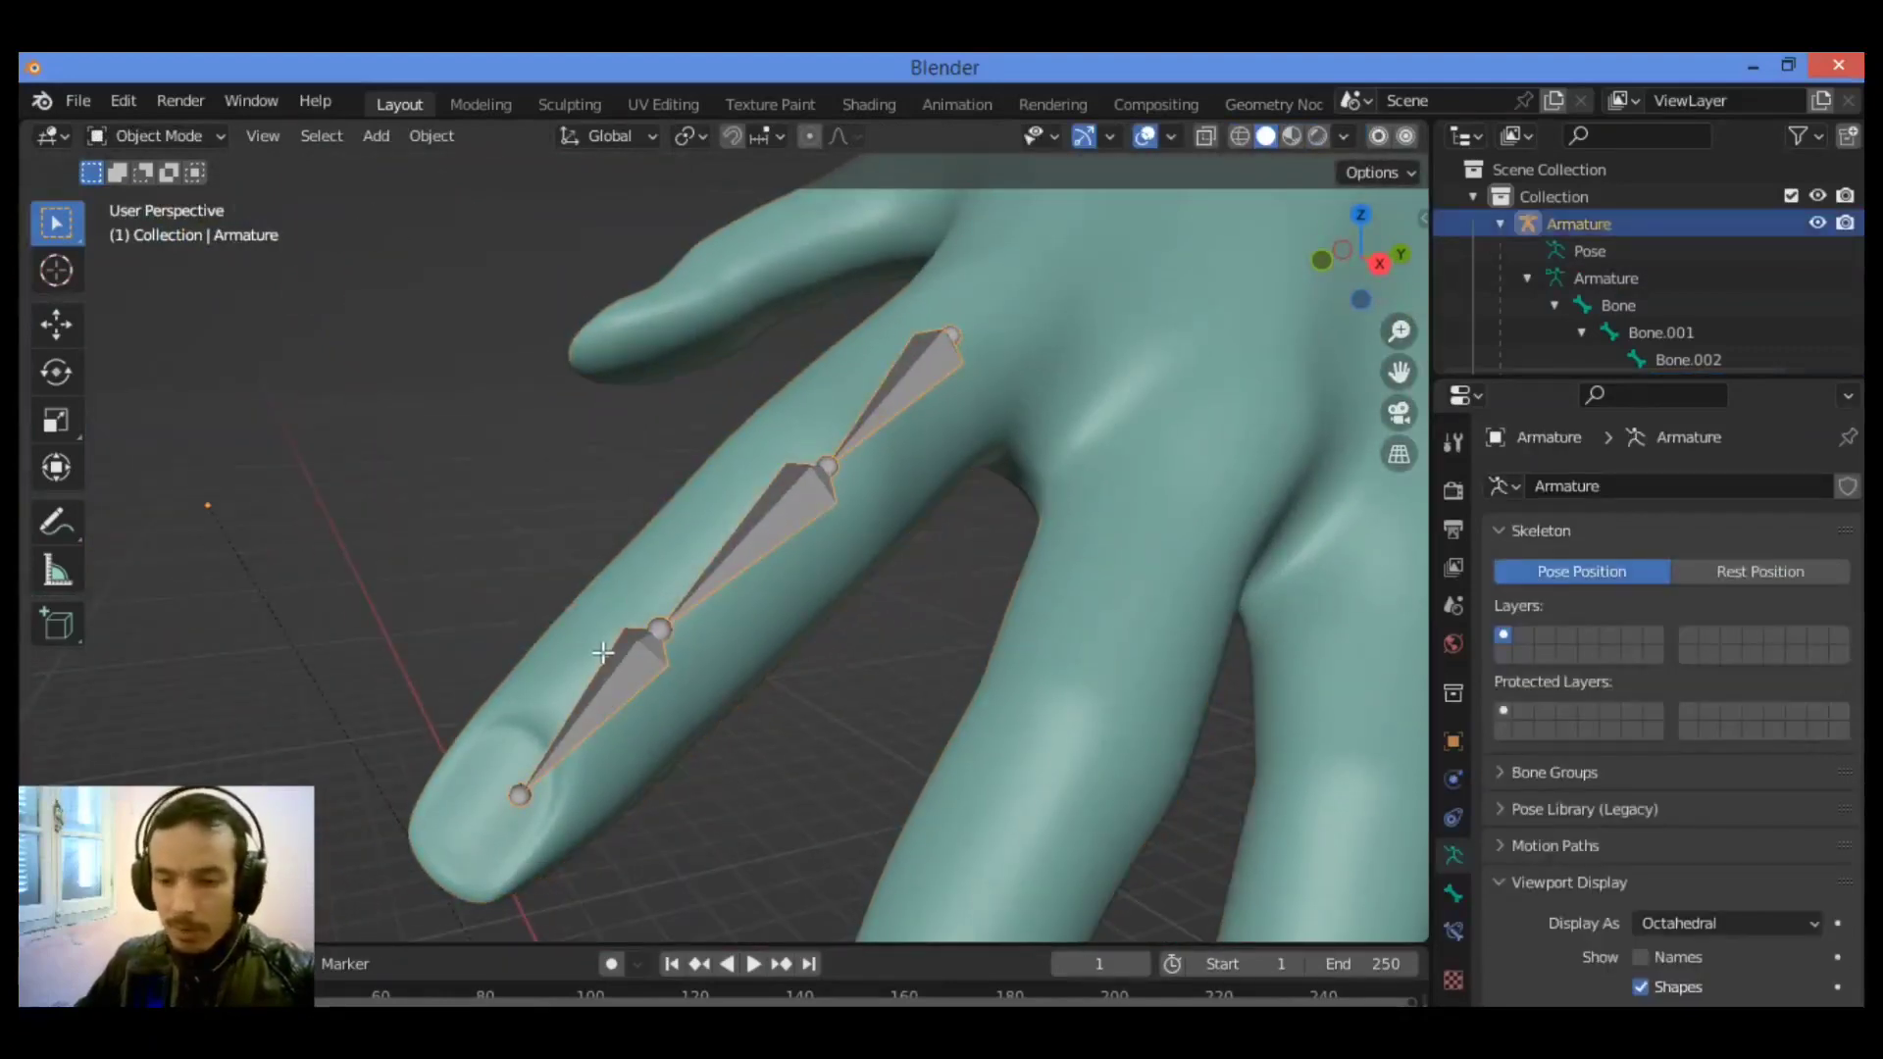
key("Tab")
left_click(181, 131)
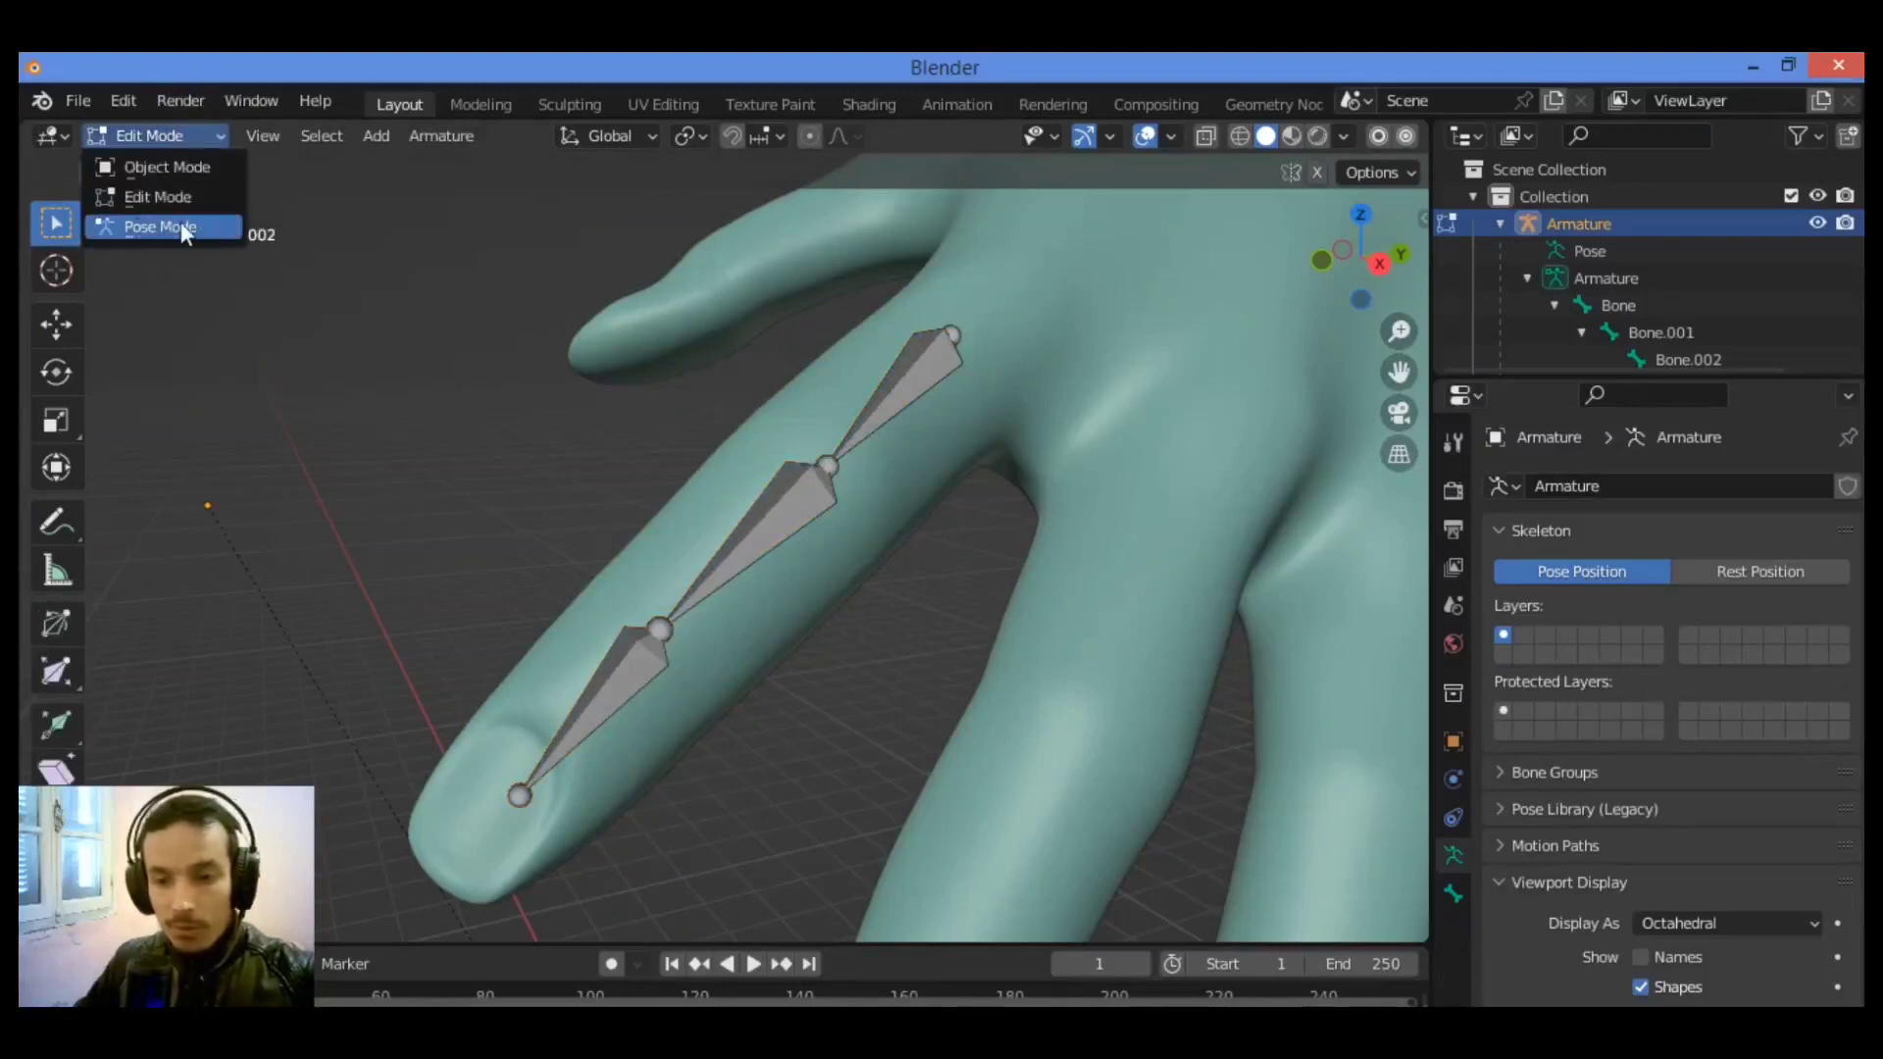
left_click(177, 226)
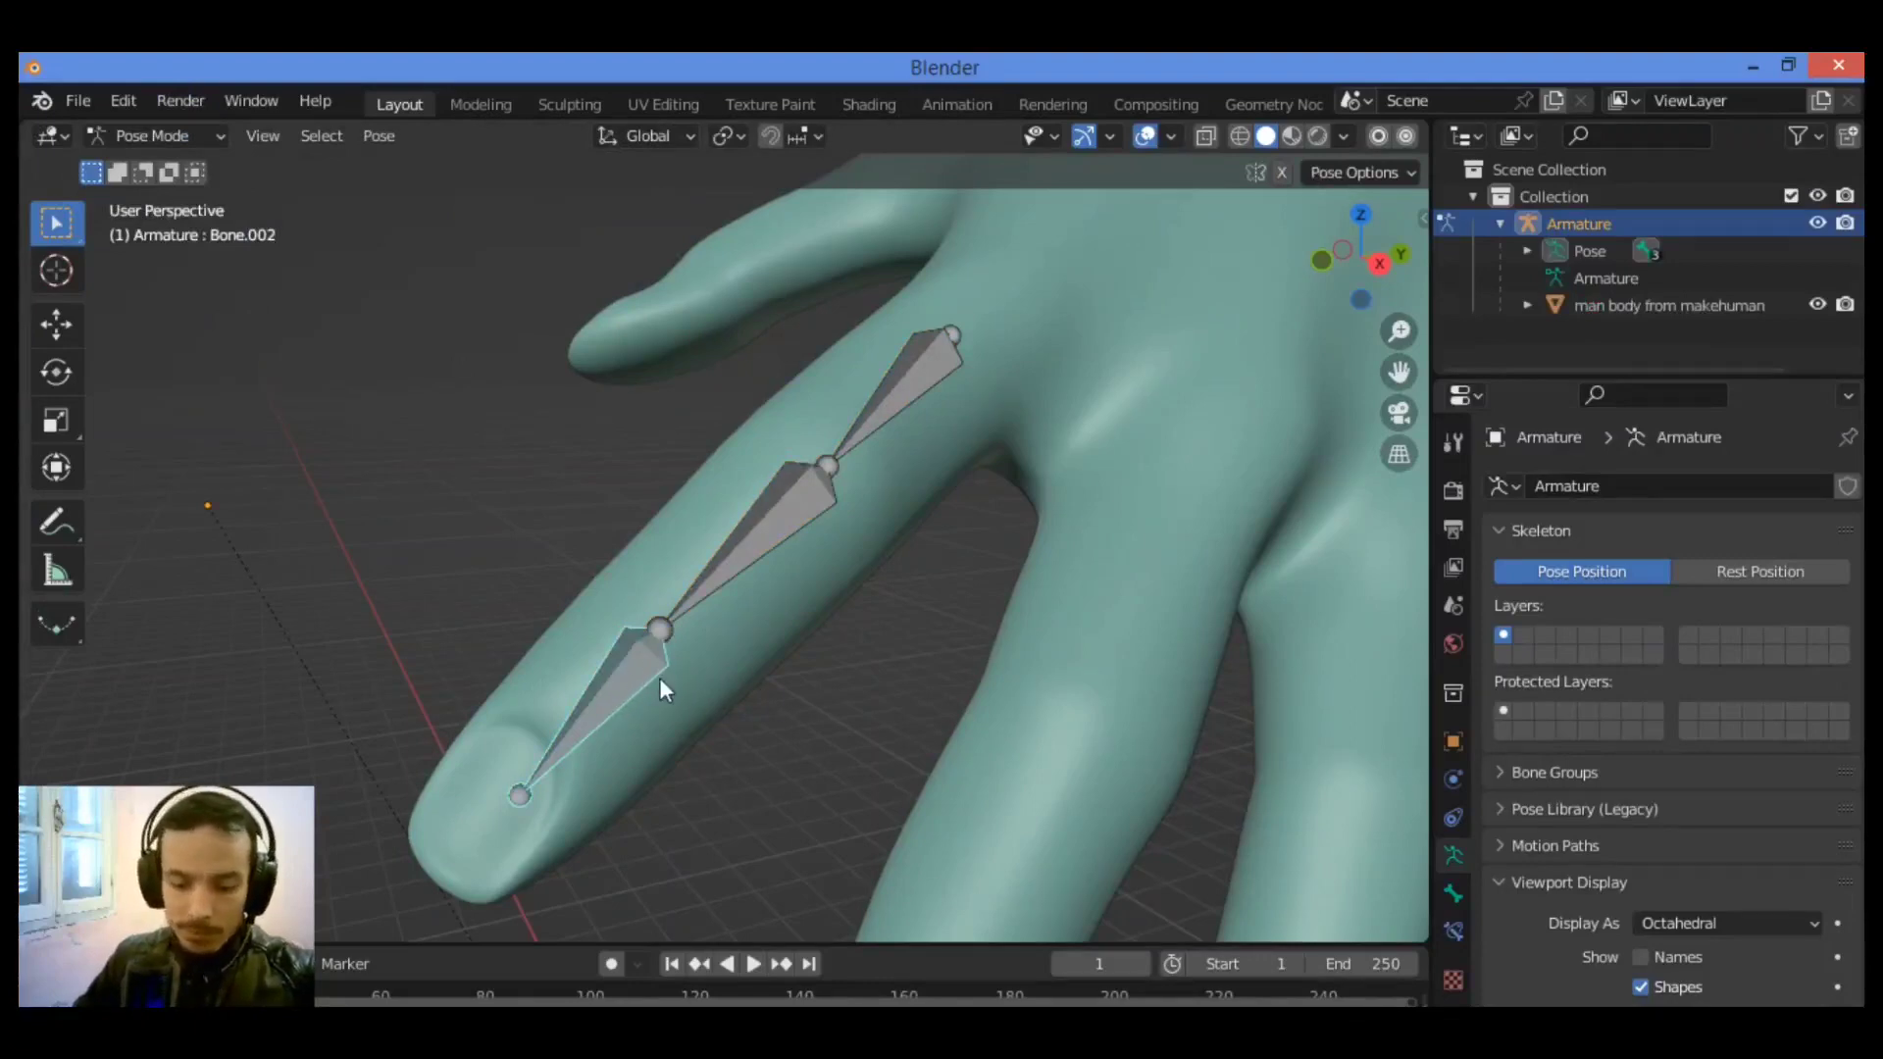
Rotate the fingertip bone and the middle bone back and forth to test the finger mesh's deformation, ending near their original pose.
key("r")
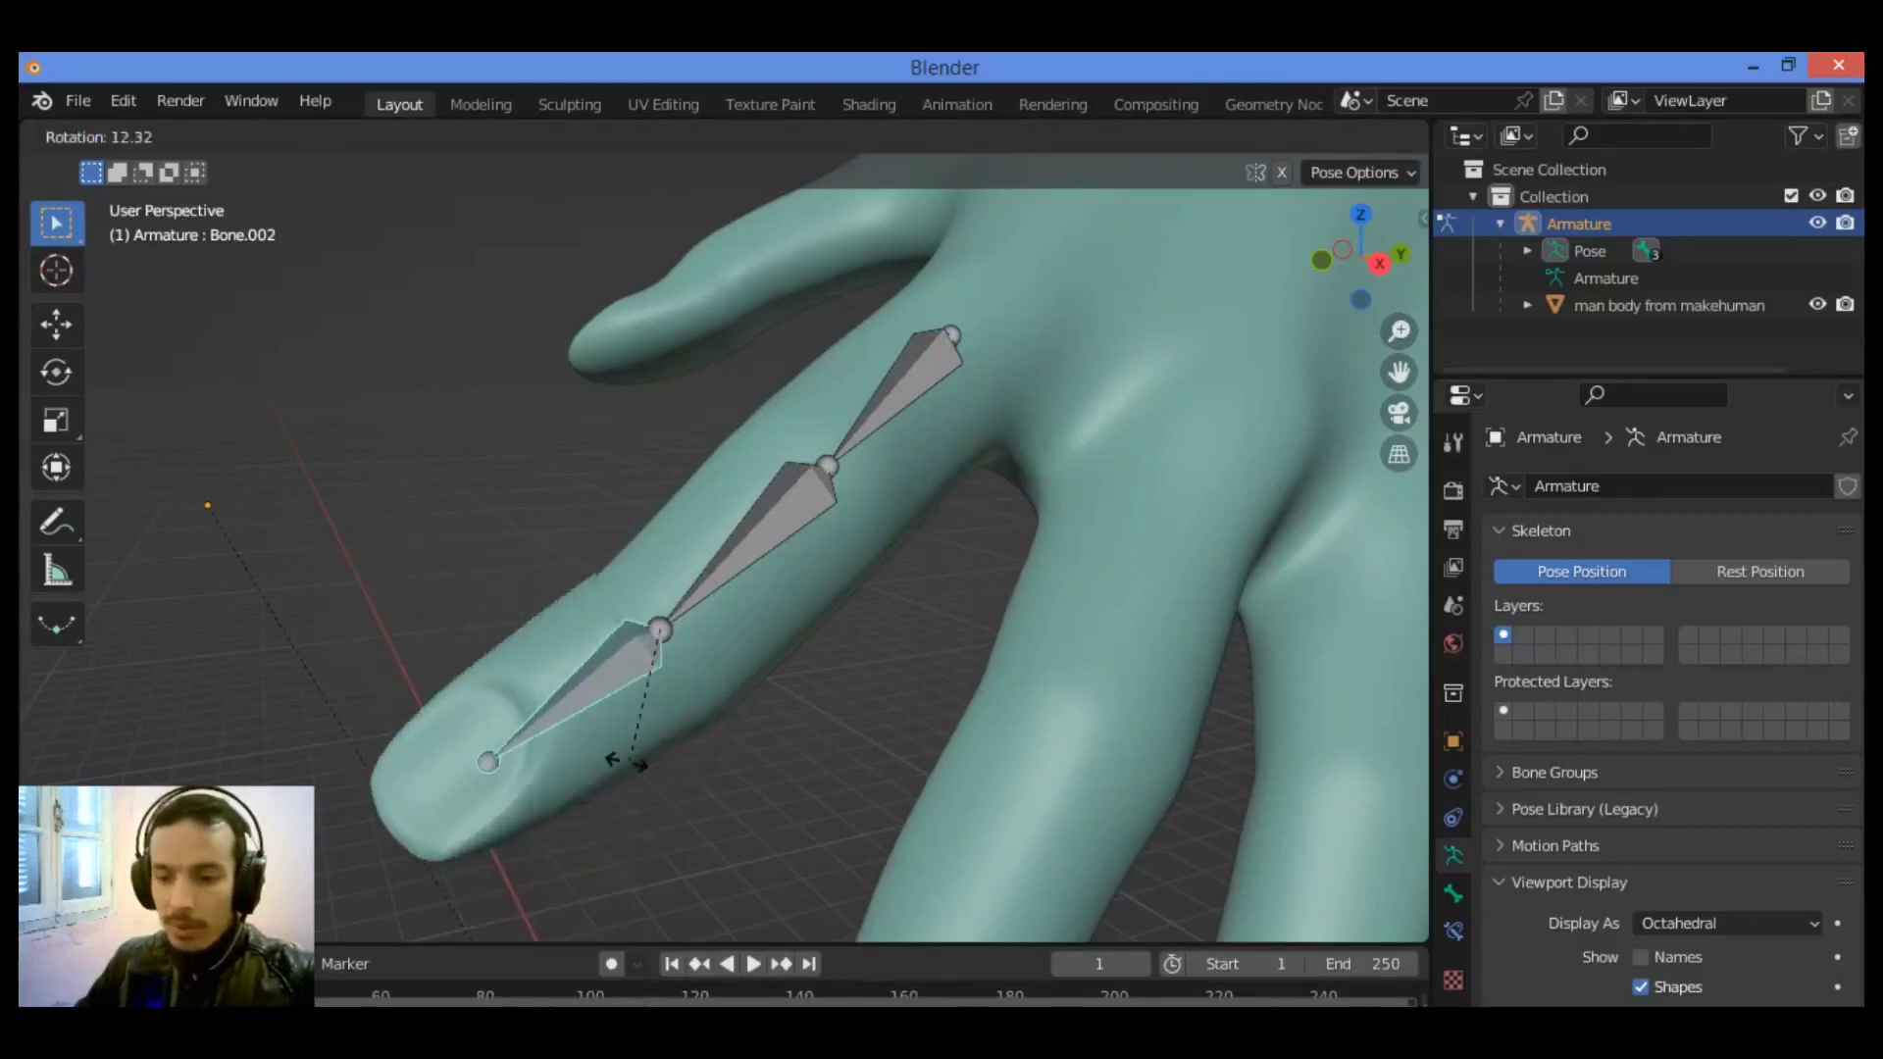
left_click(656, 768)
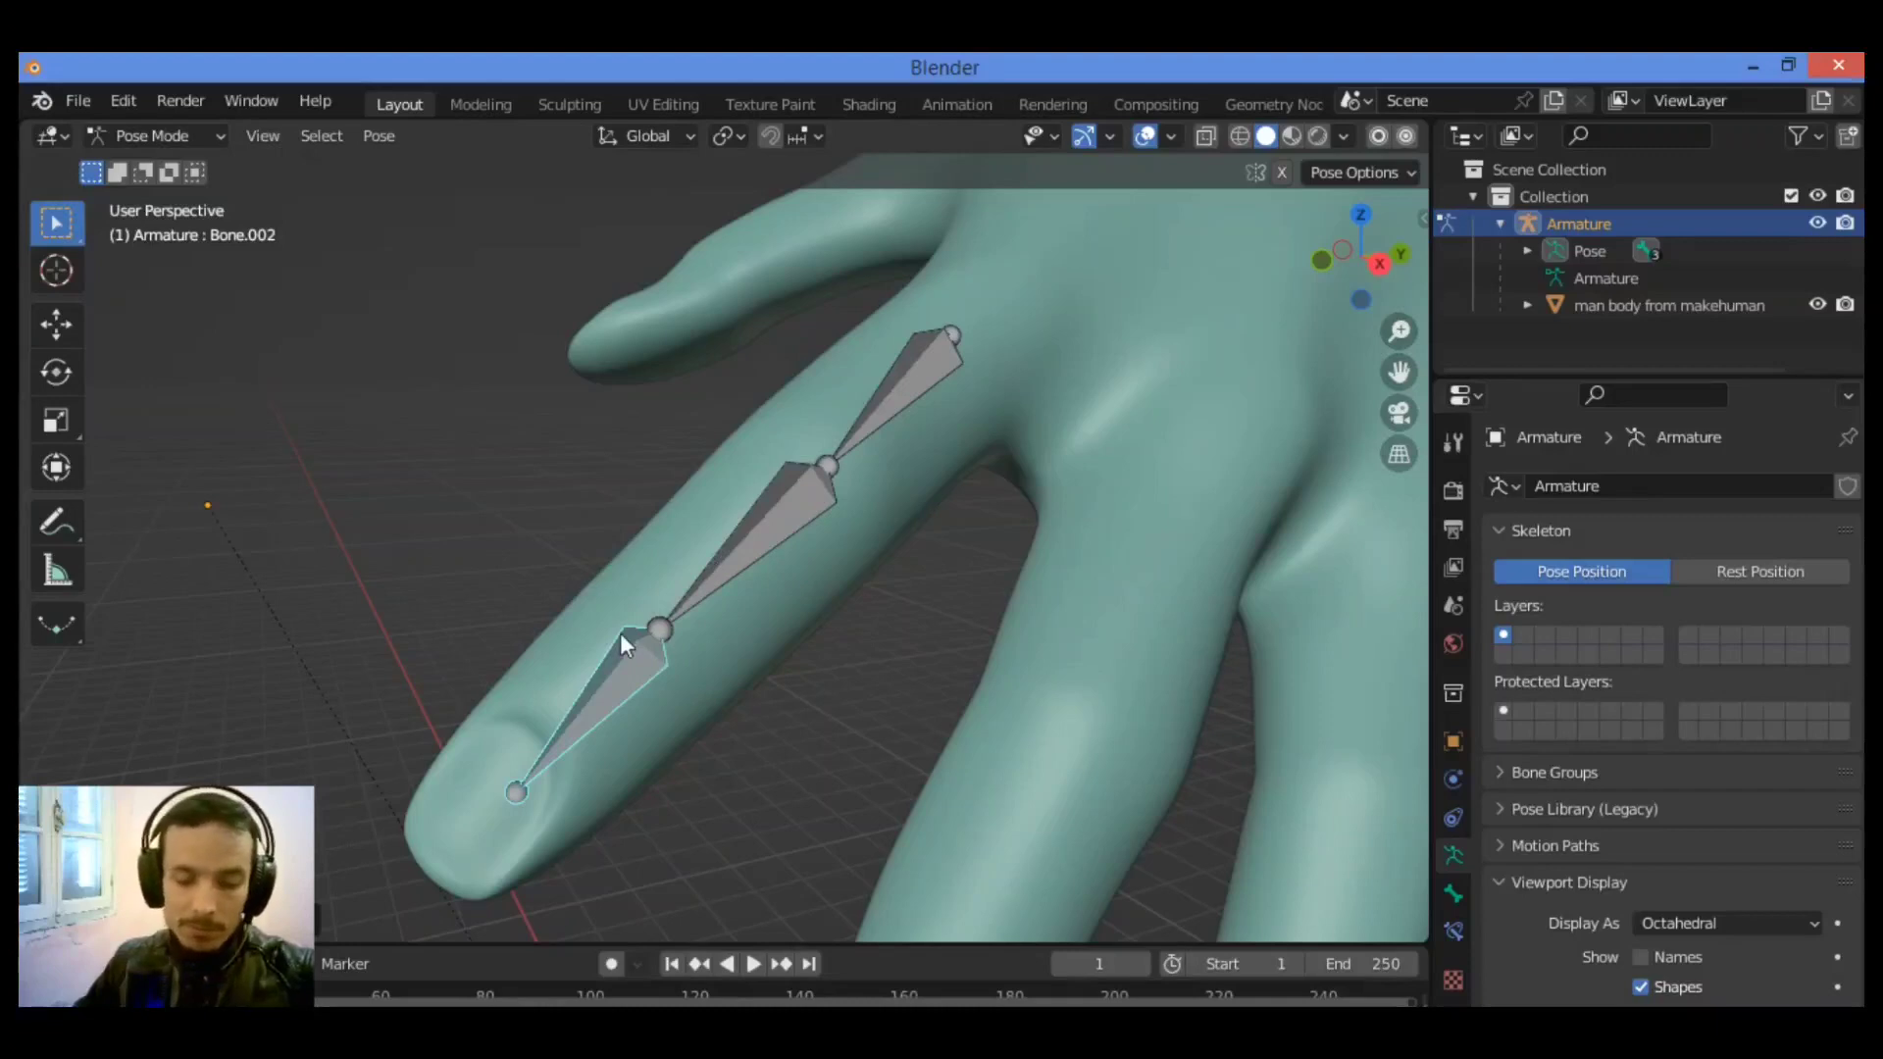
left_click(760, 555)
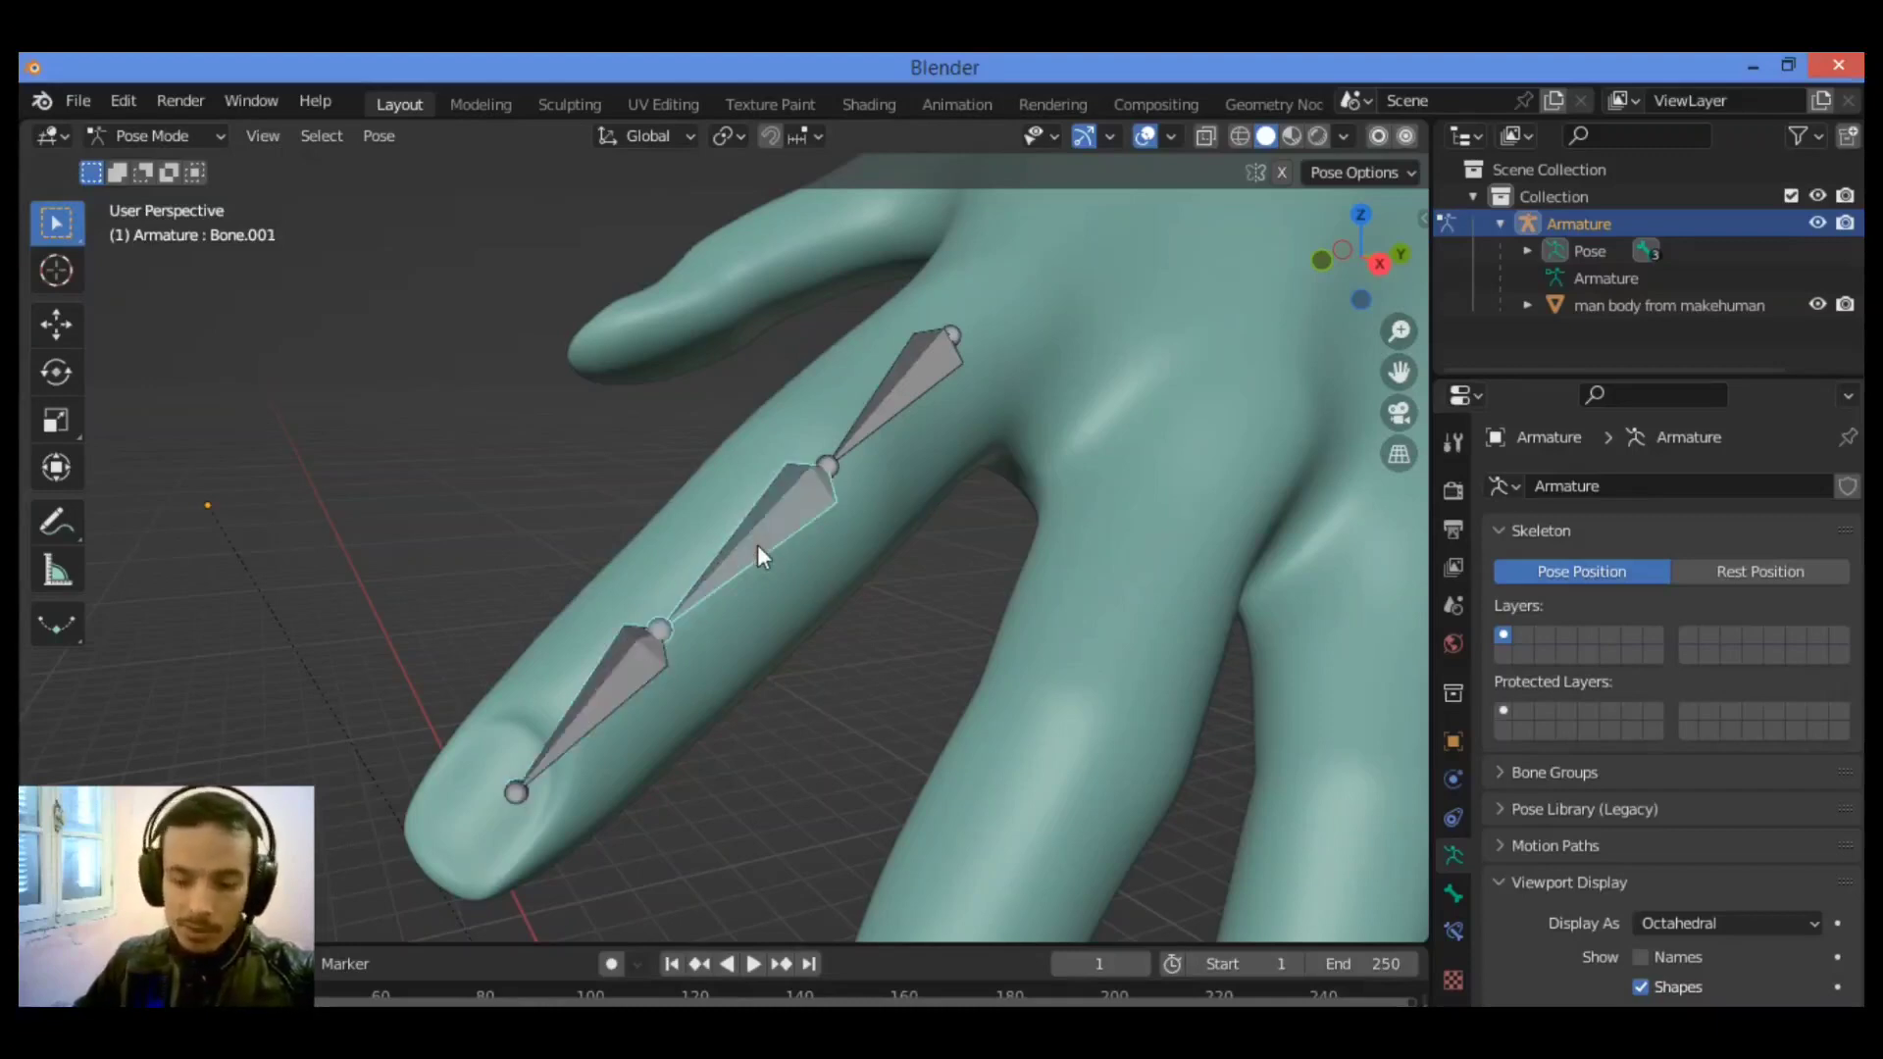
key("r")
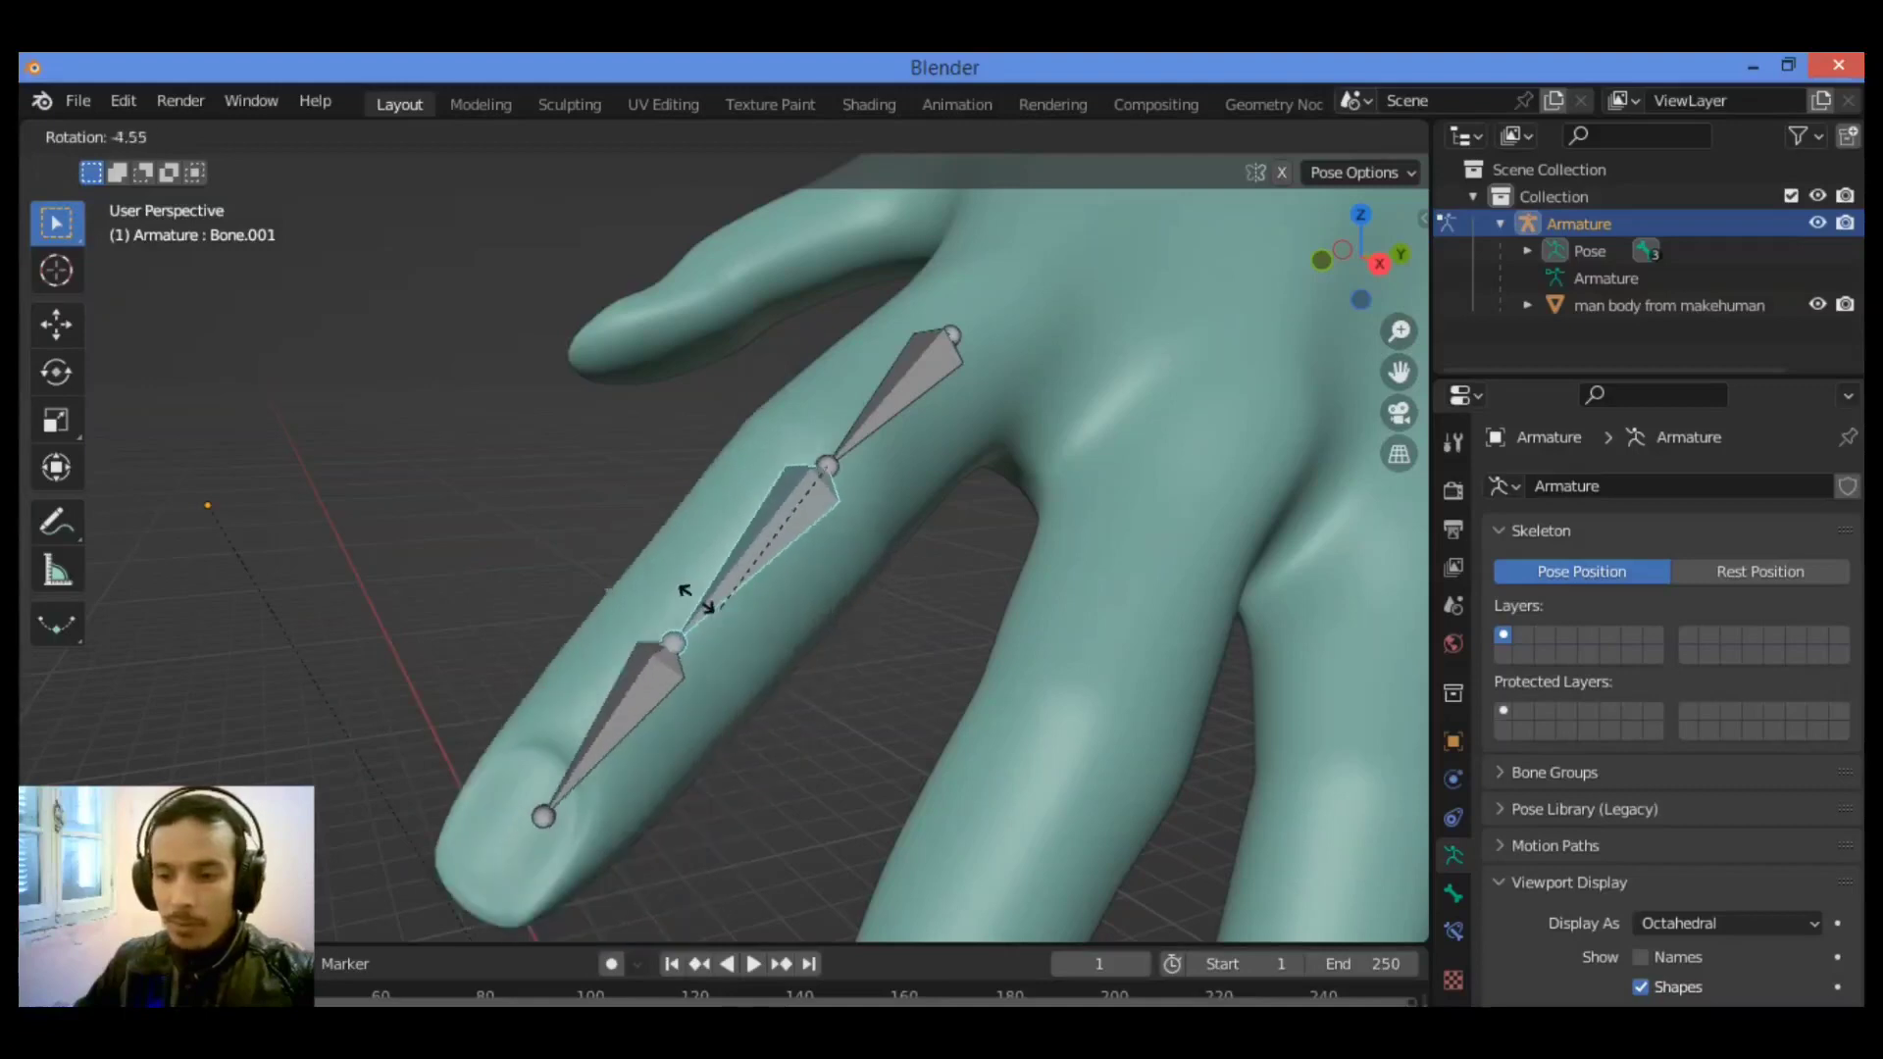
left_click(726, 612)
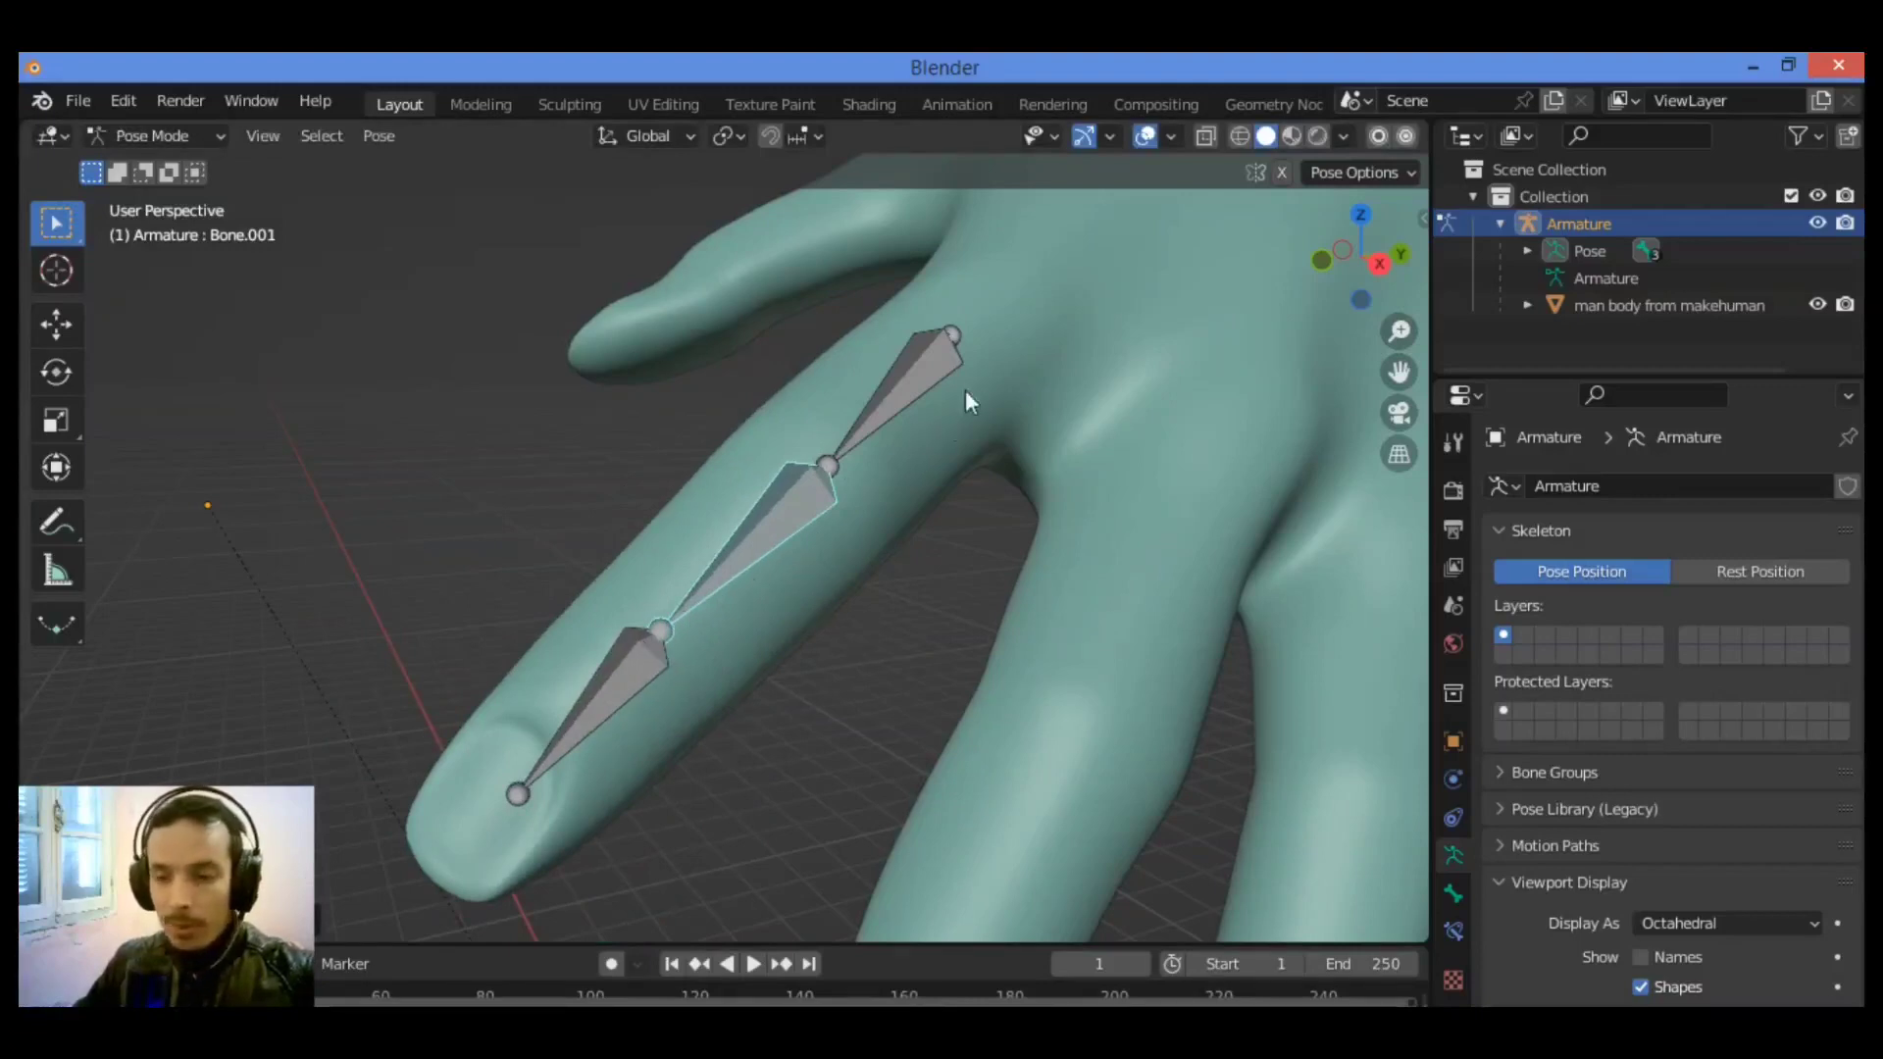
Try rotating the bone at the finger's base, undo that rotation and deselect all bones.
left_click(914, 357)
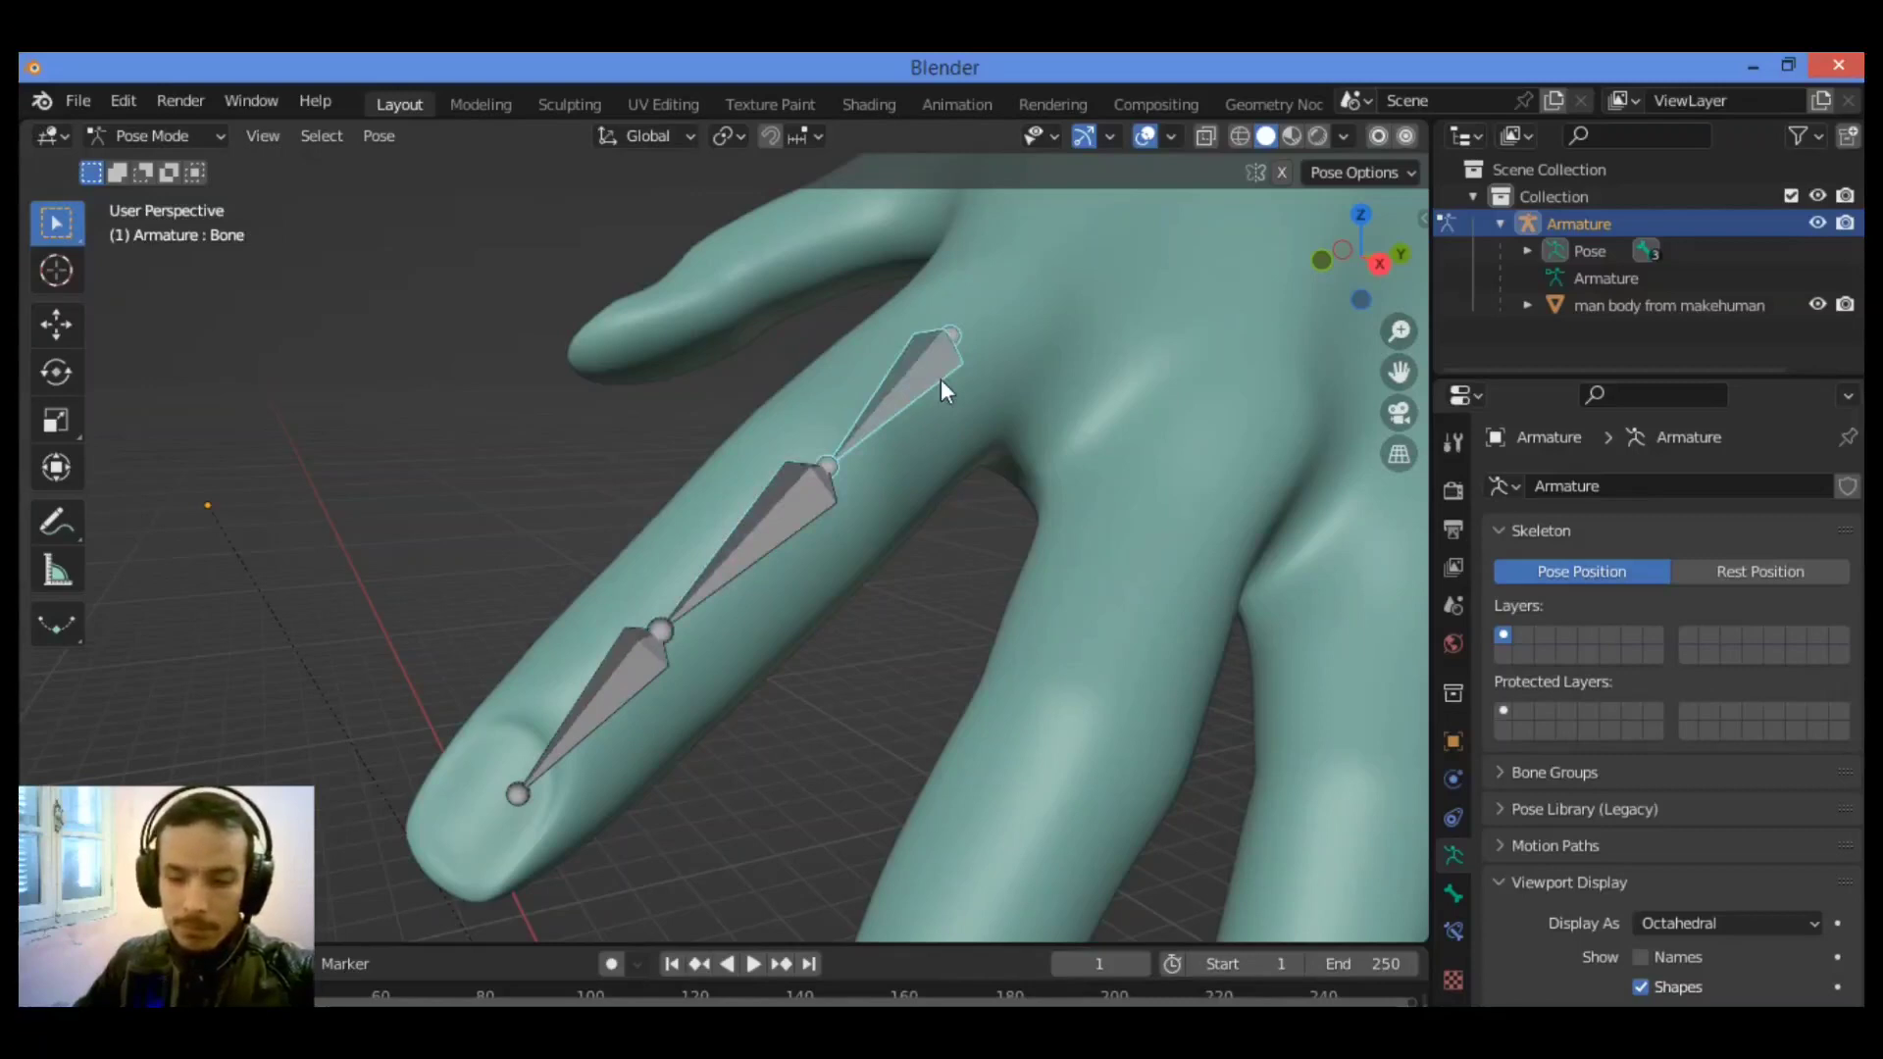
key("r")
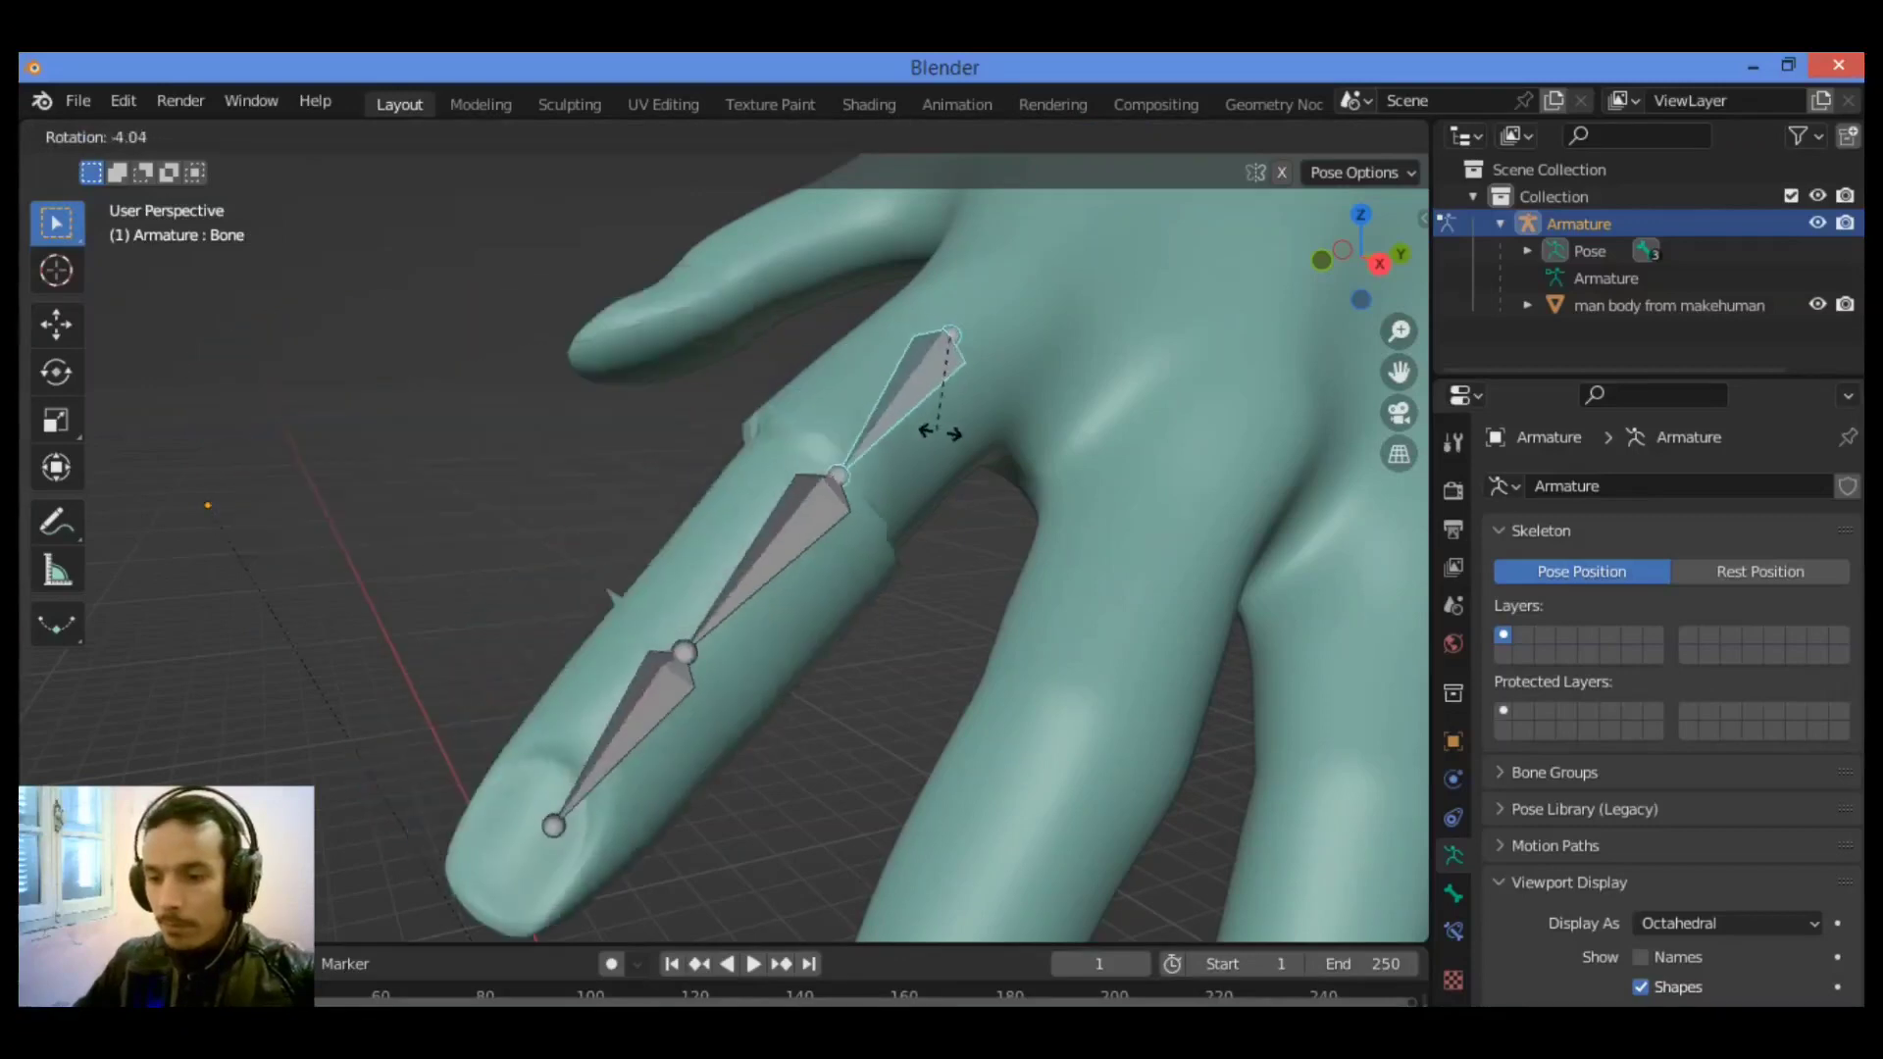
left_click(939, 431)
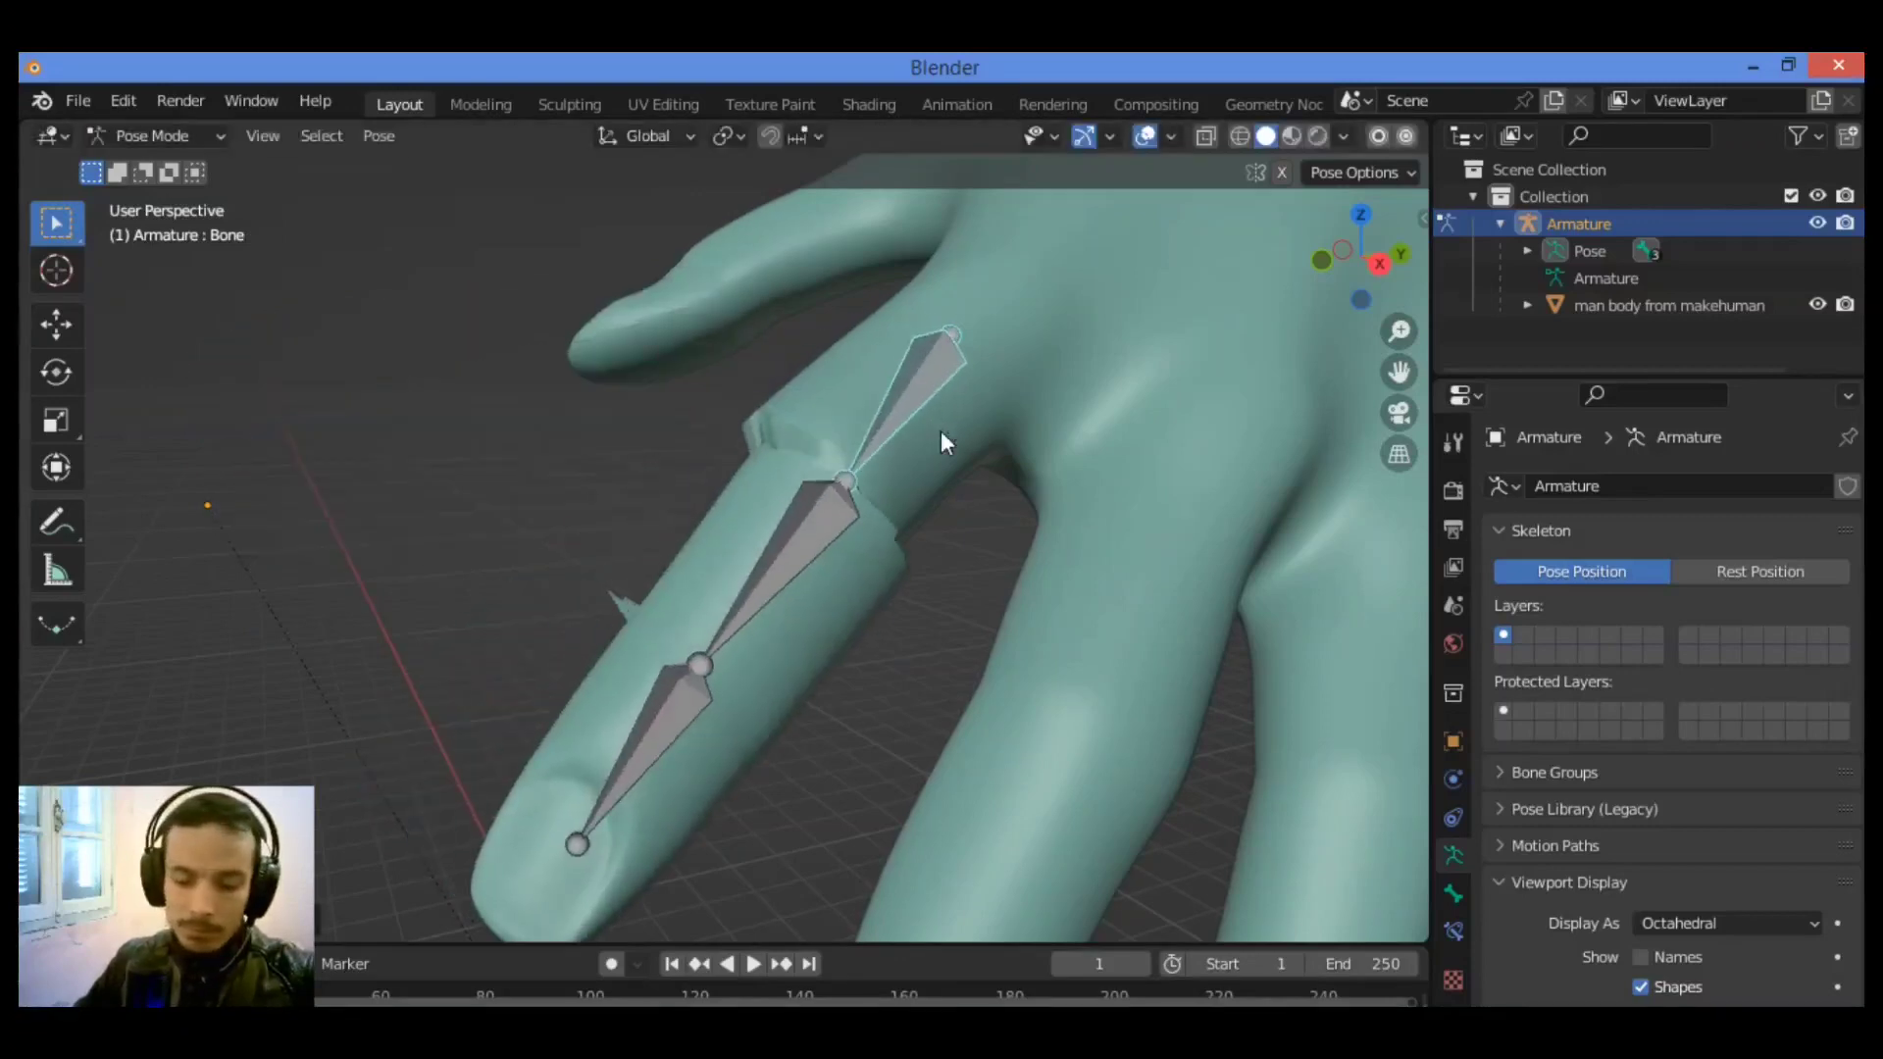
key("ctrl+z")
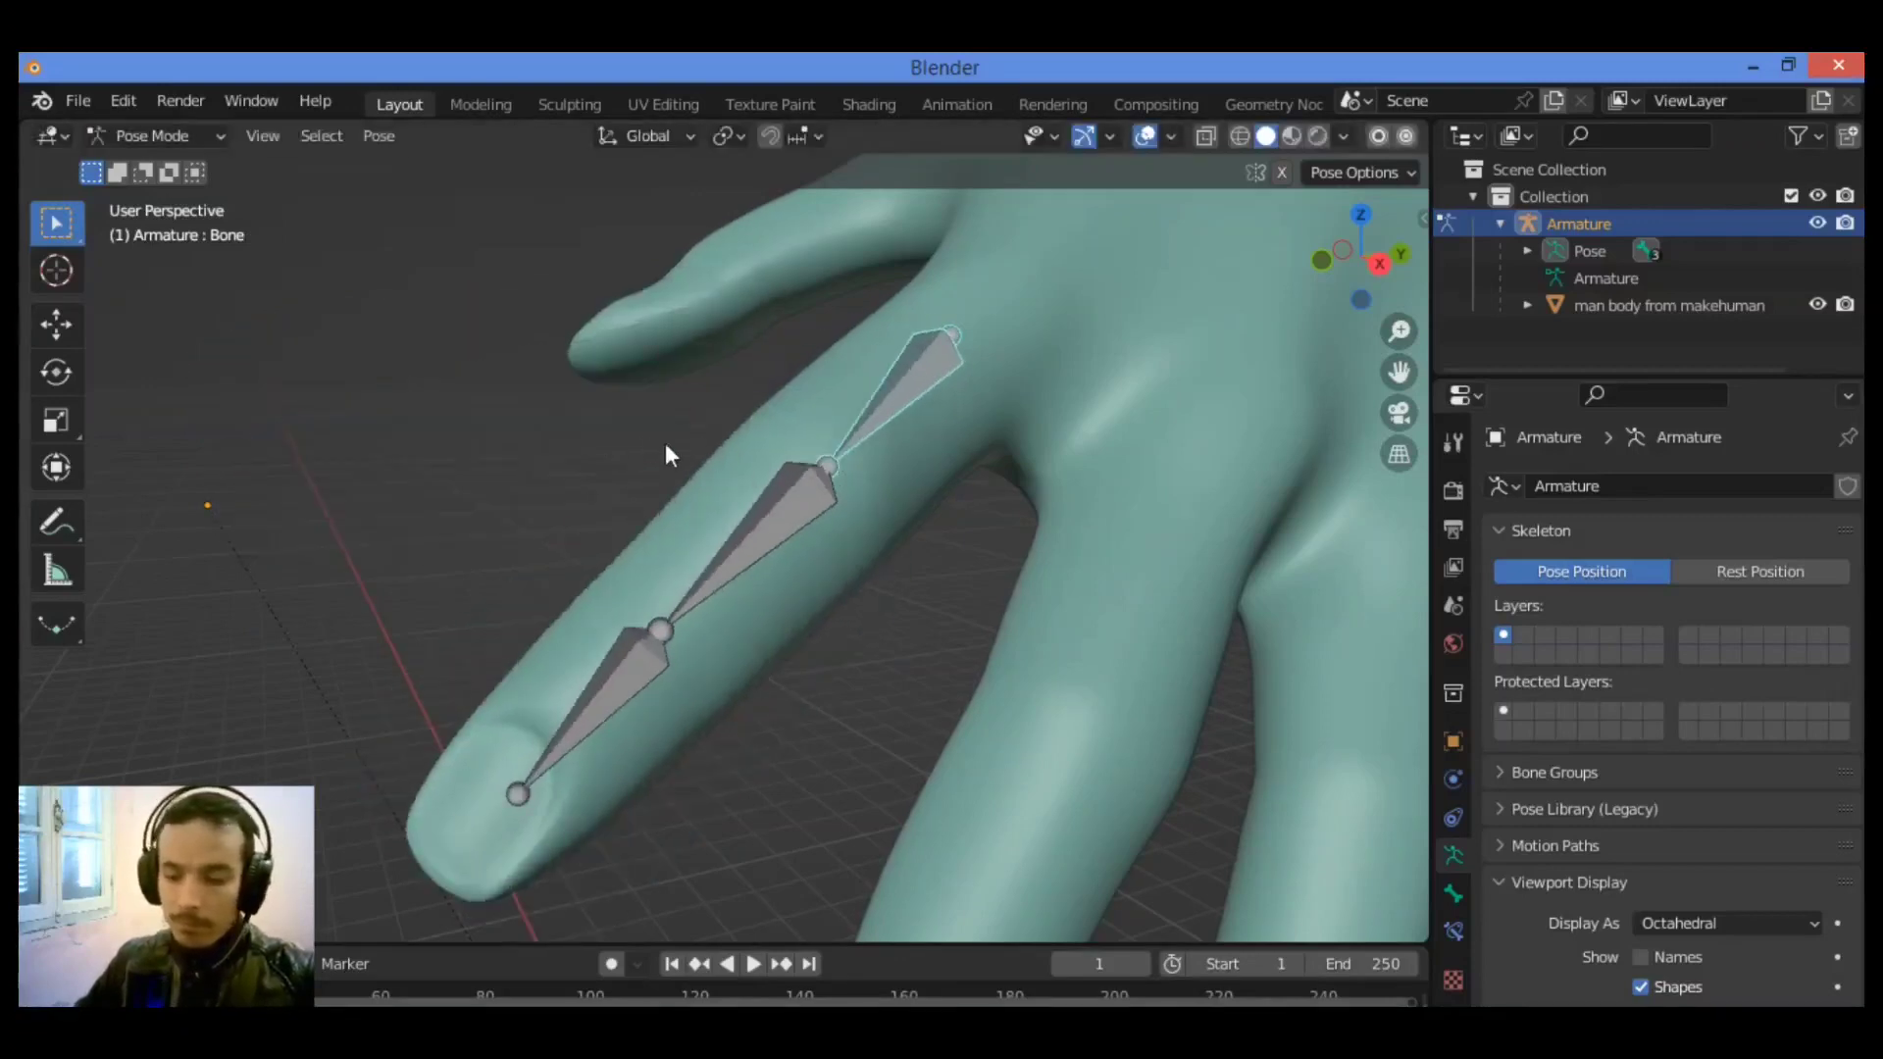
left_click(399, 451)
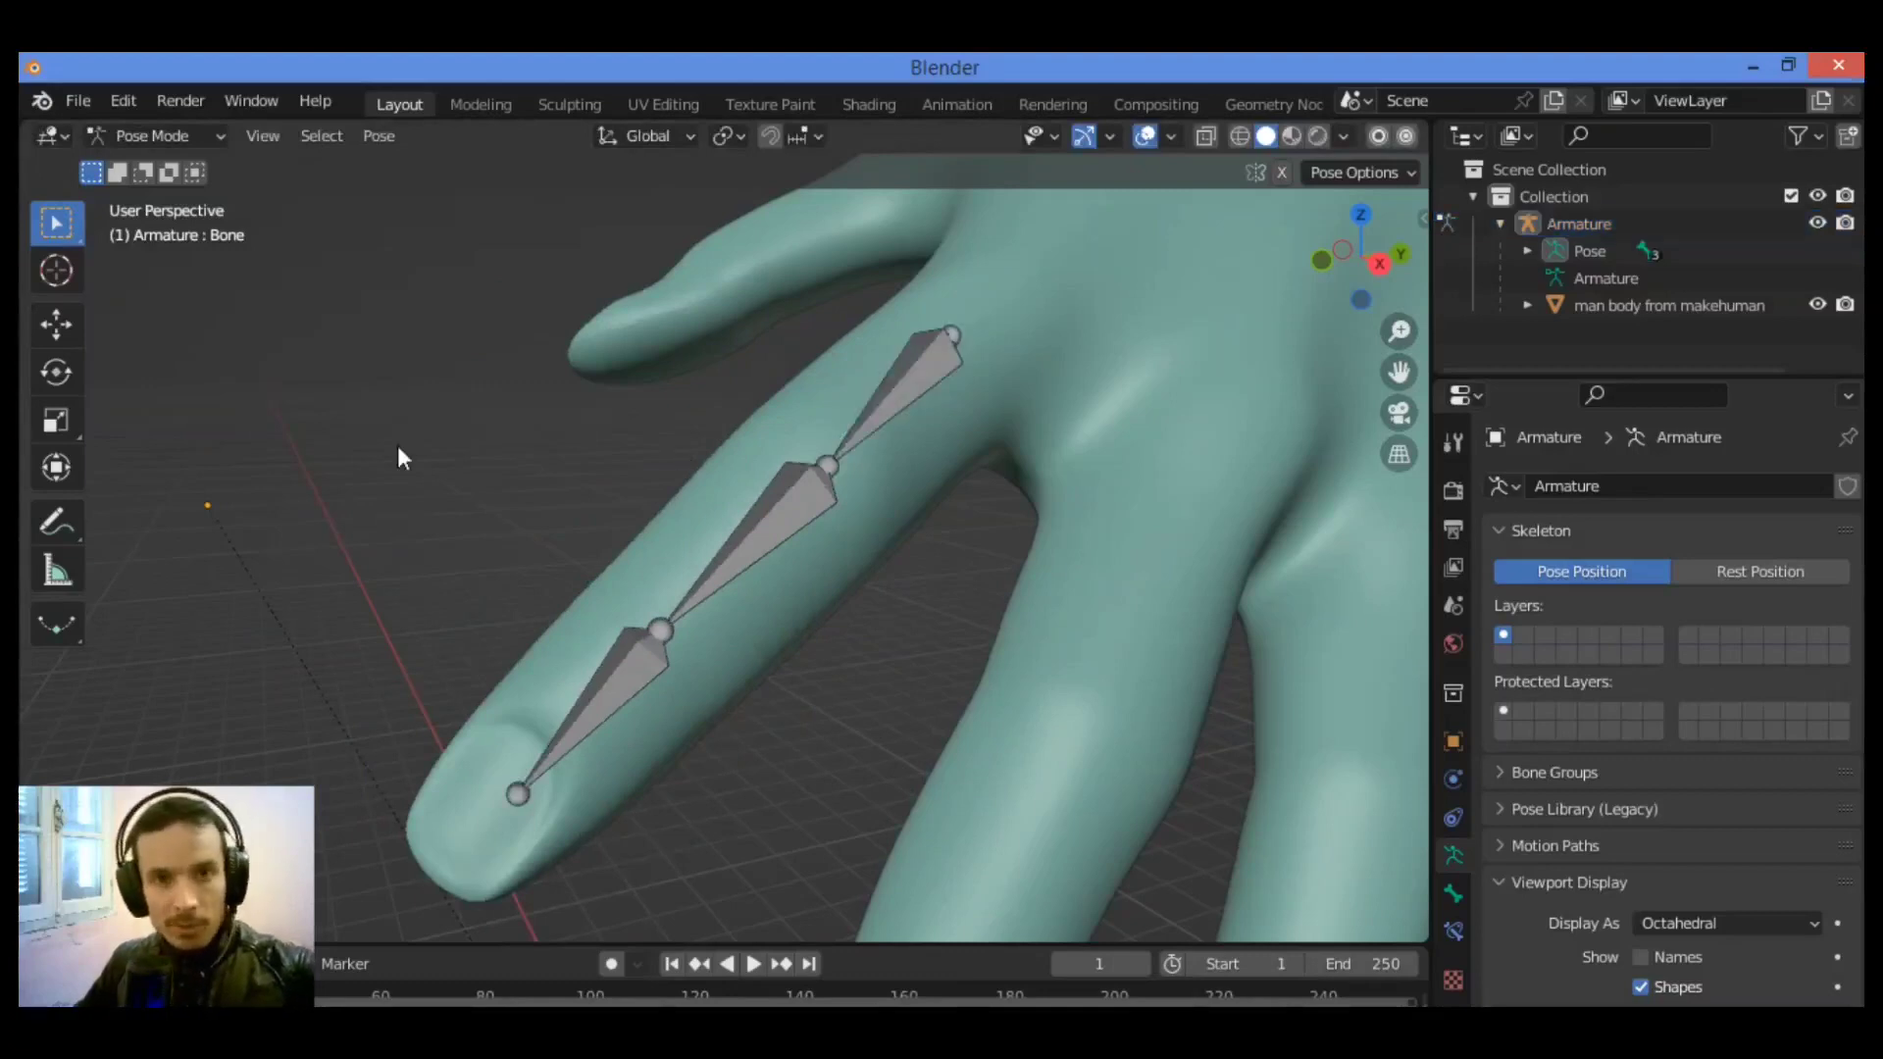